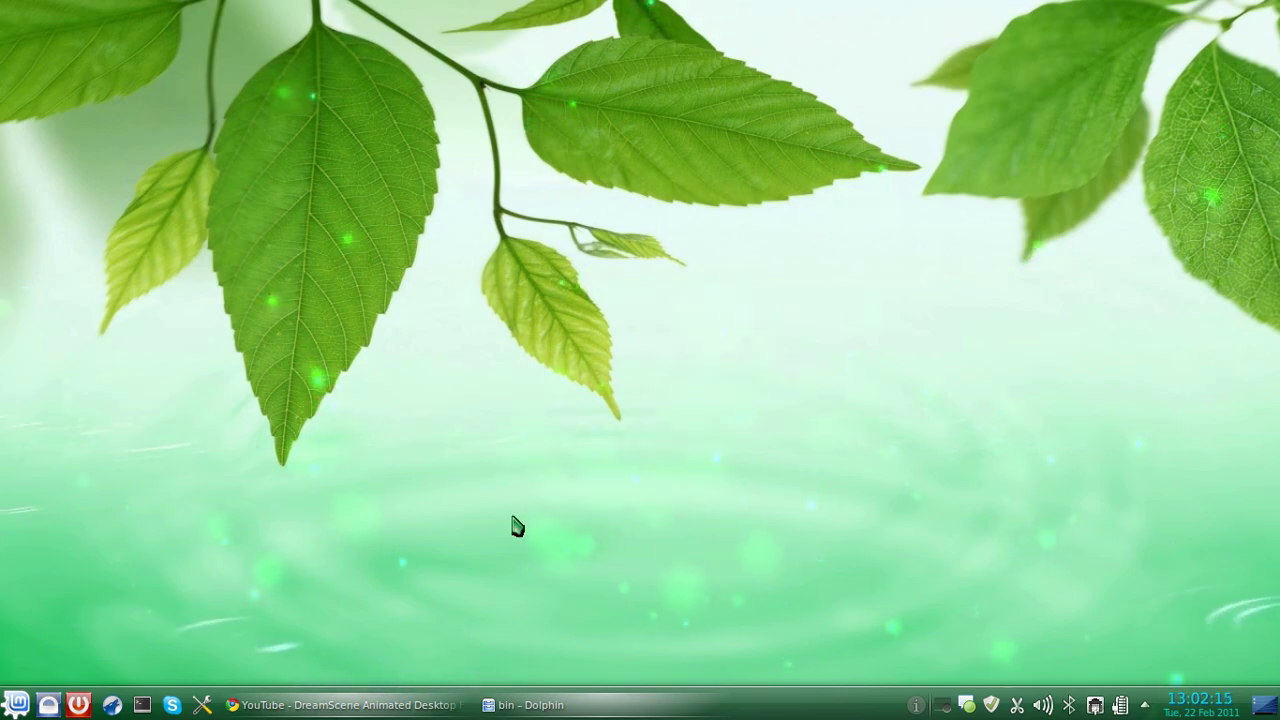
Step: Restore the Chrome window showing the YouTube DreamScene Animated Desktop video from the taskbar
left_click(340, 705)
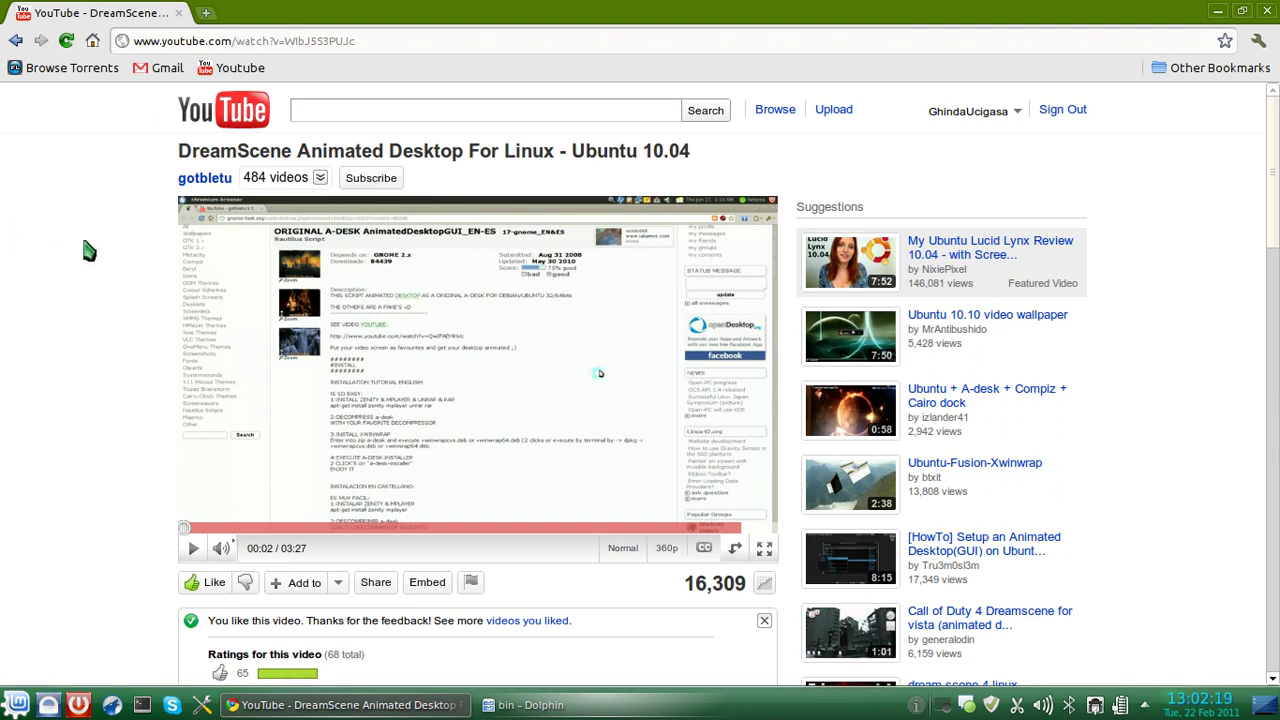
Step: Skim the video page and highlight 'Ubuntu 10.04' in the video title
scroll(66, 360, "down", 2)
scroll(66, 362, "down", 1)
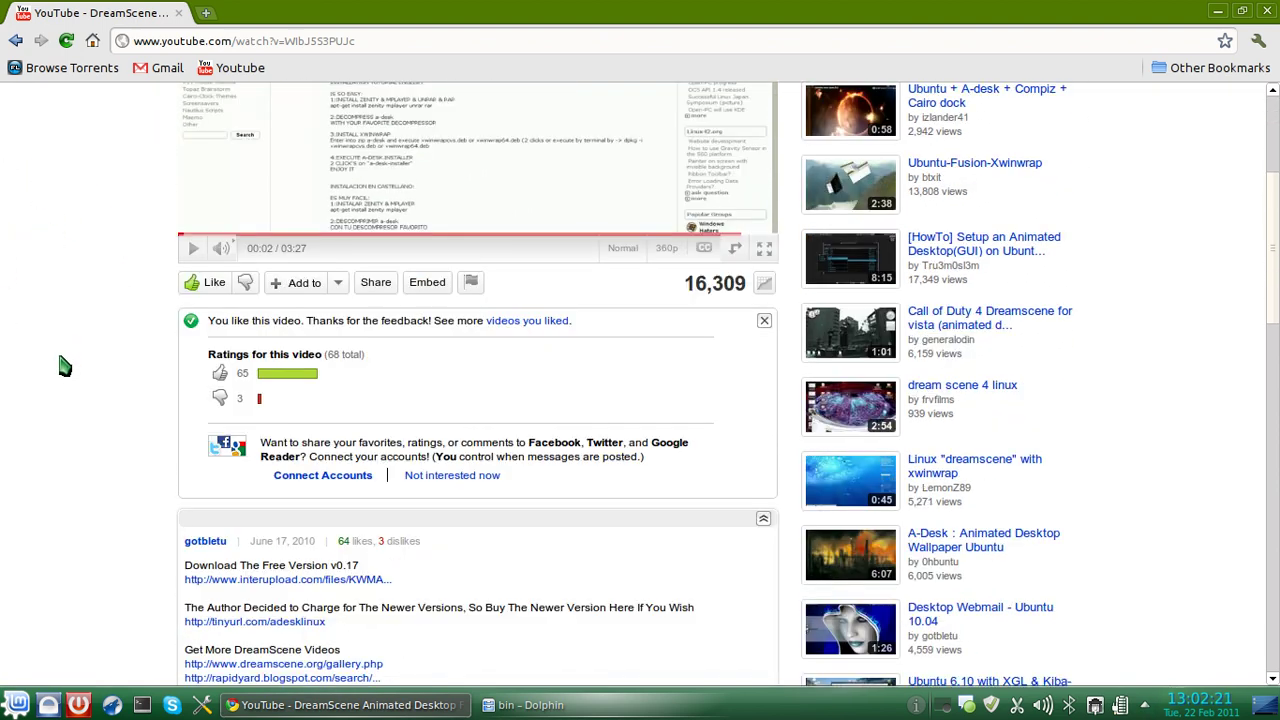
scroll(63, 364, "up", 3)
scroll(63, 364, "up", 1)
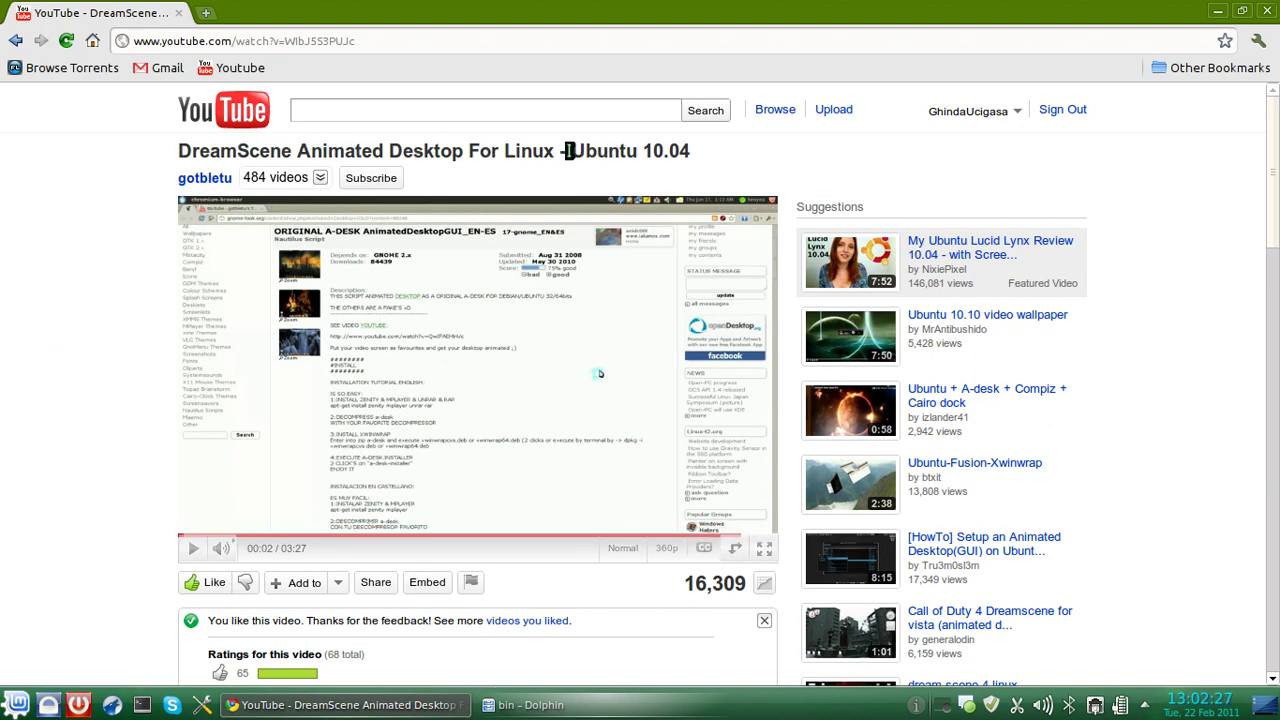
left_click_drag(569, 150, 710, 150)
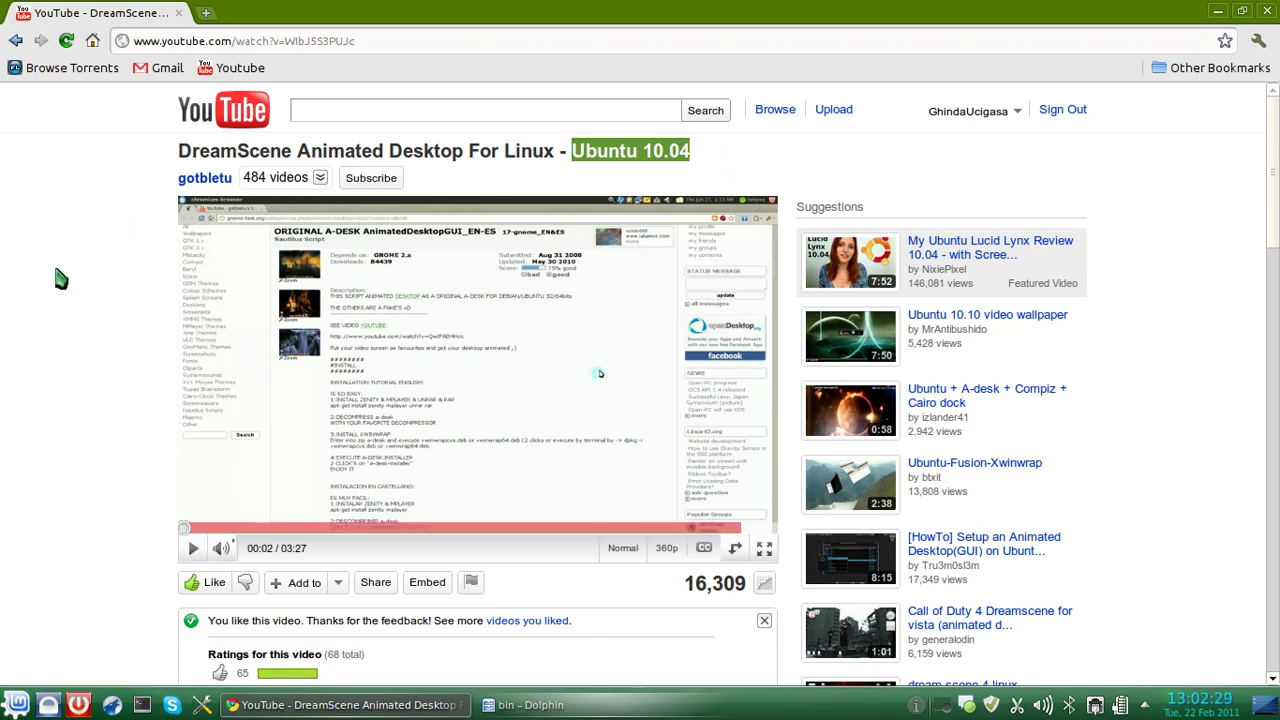
Step: Read through the description's download links and A-Desk installation steps, ending back at the top
scroll(51, 314, "down", 2)
scroll(51, 314, "down", 1)
scroll(52, 317, "down", 2)
scroll(52, 317, "down", 2)
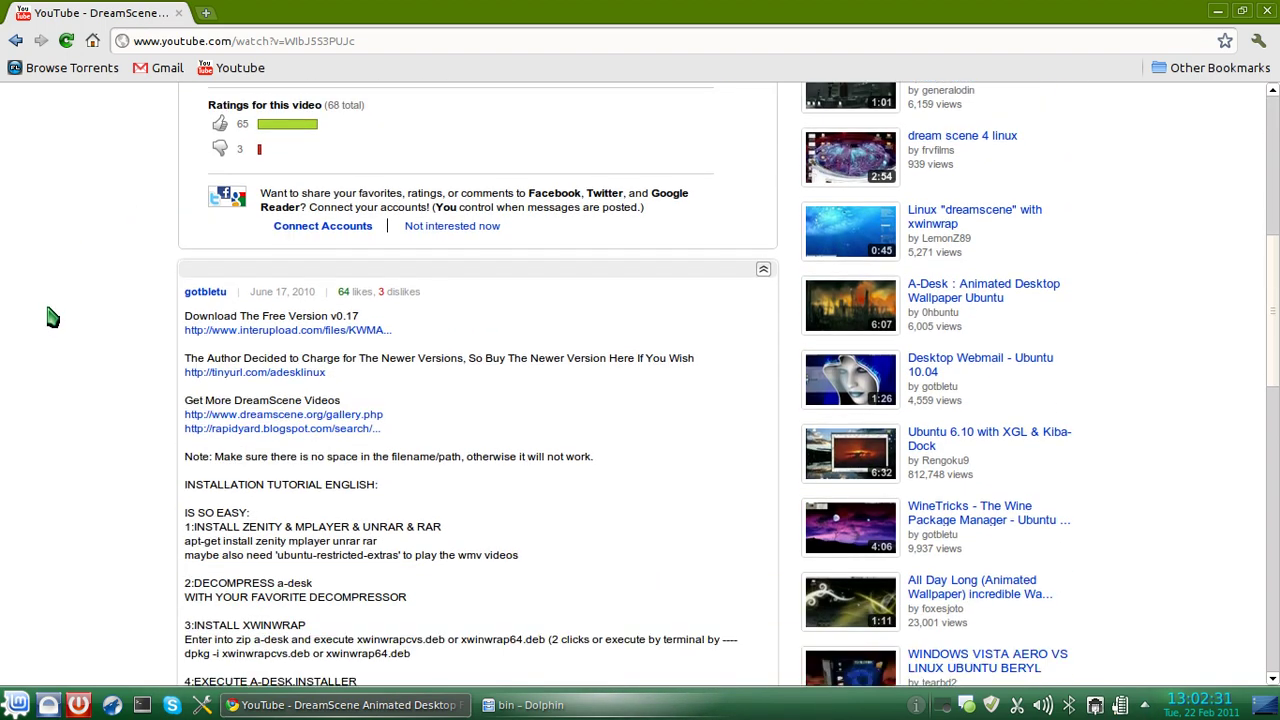
scroll(52, 317, "down", 1)
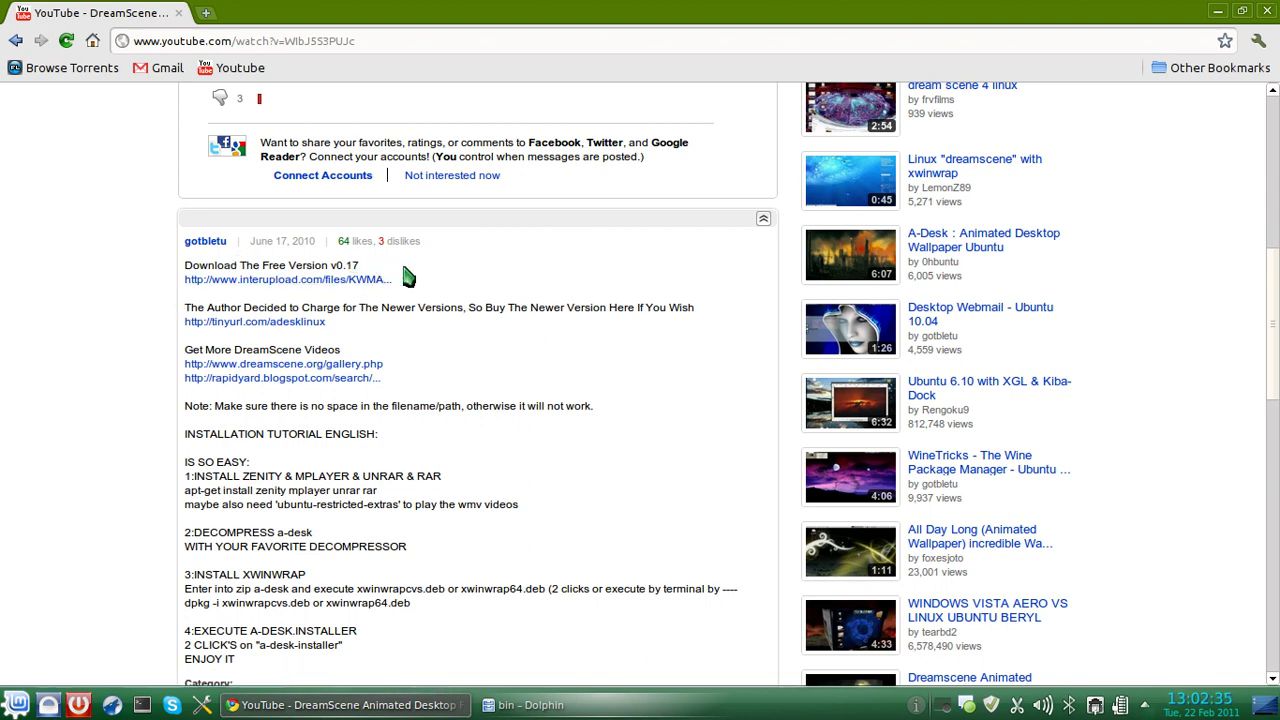
scroll(147, 229, "up", 4)
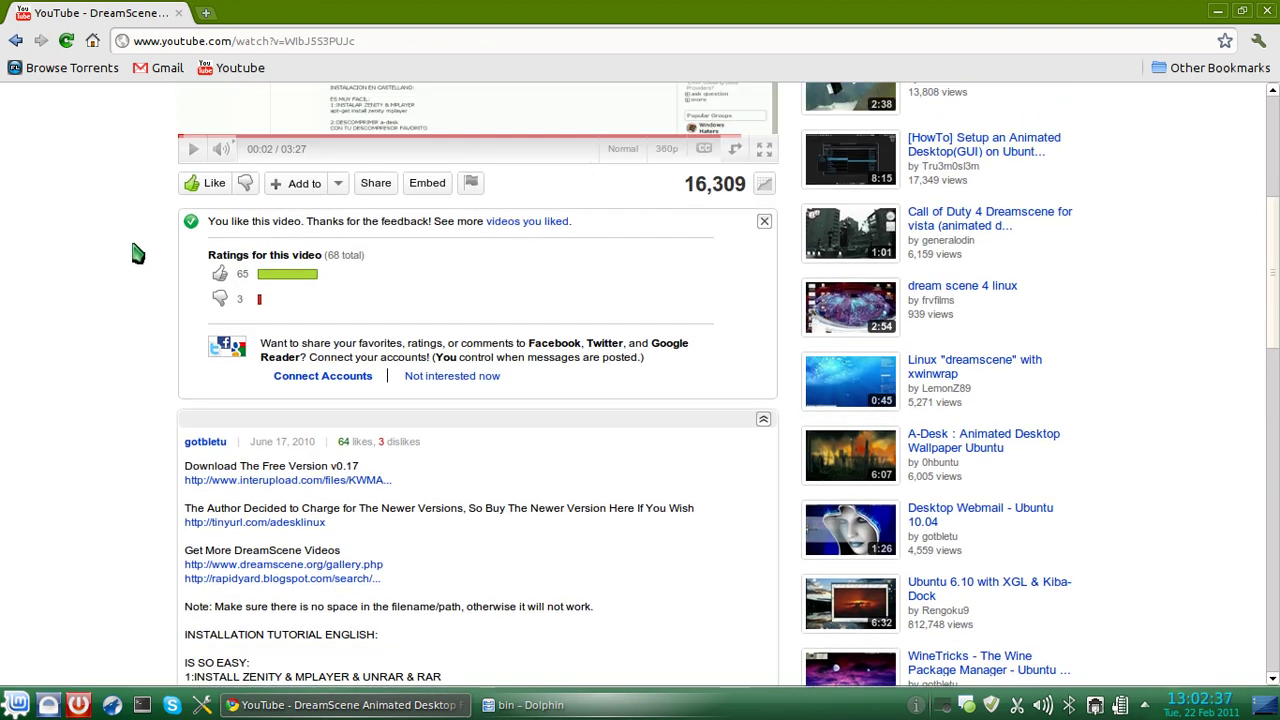
scroll(137, 254, "down", 3)
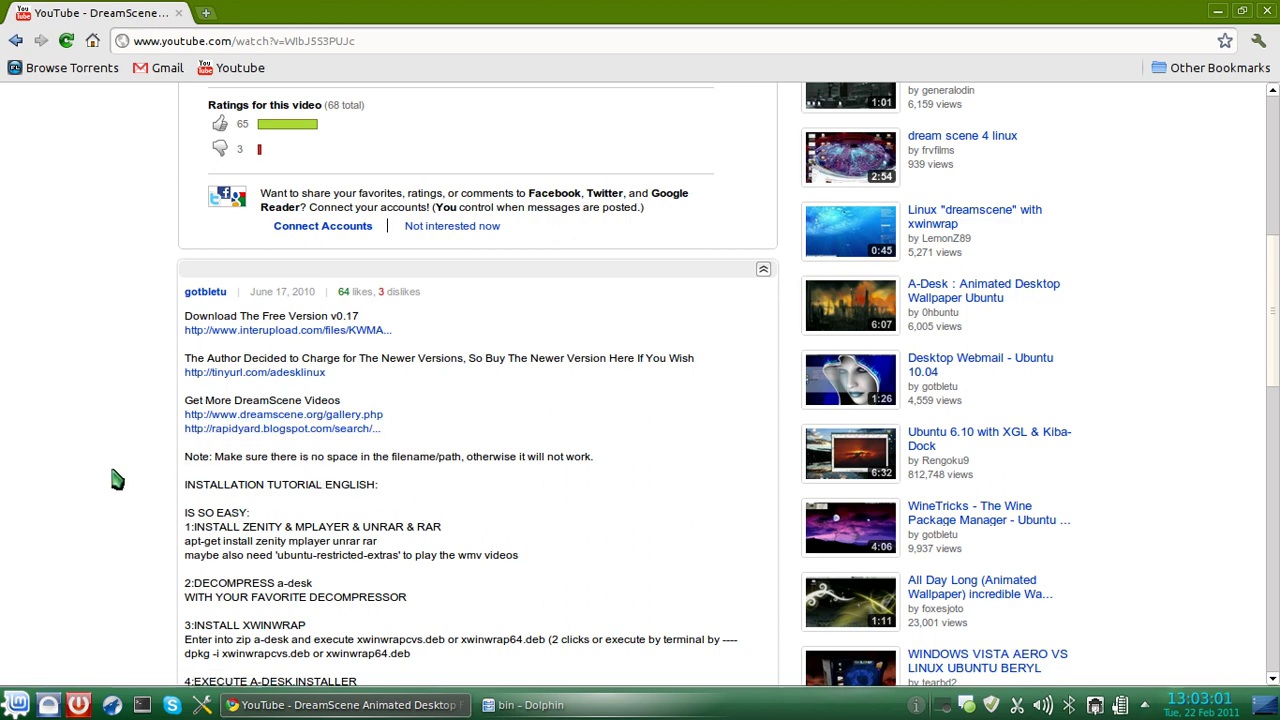
scroll(117, 474, "up", 2)
scroll(106, 491, "up", 3)
scroll(108, 497, "up", 3)
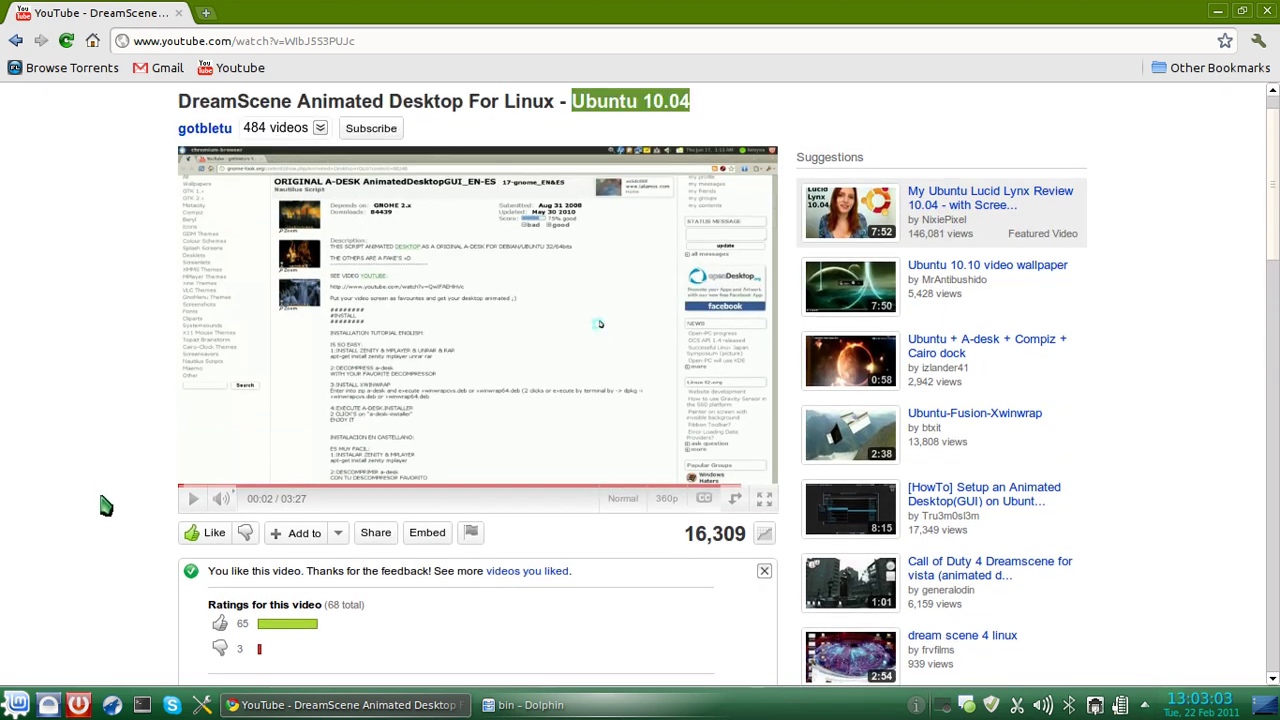
scroll(96, 518, "up", 1)
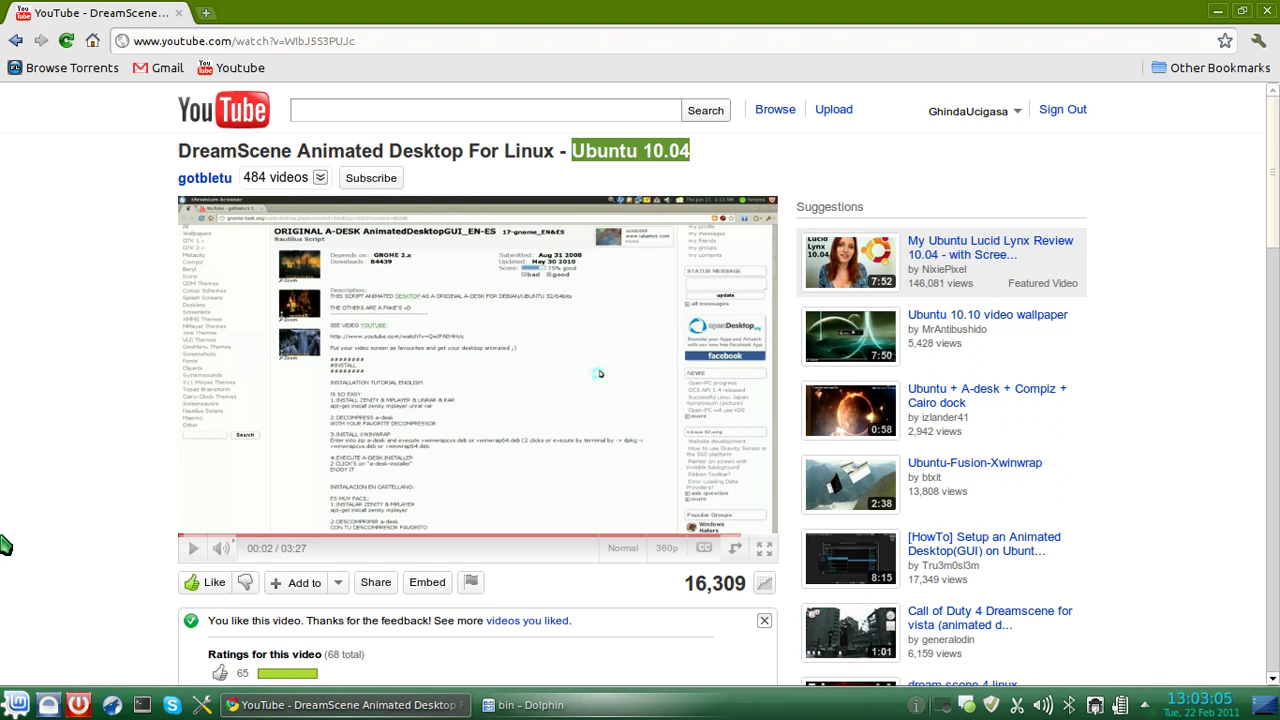
scroll(60, 432, "down", 2)
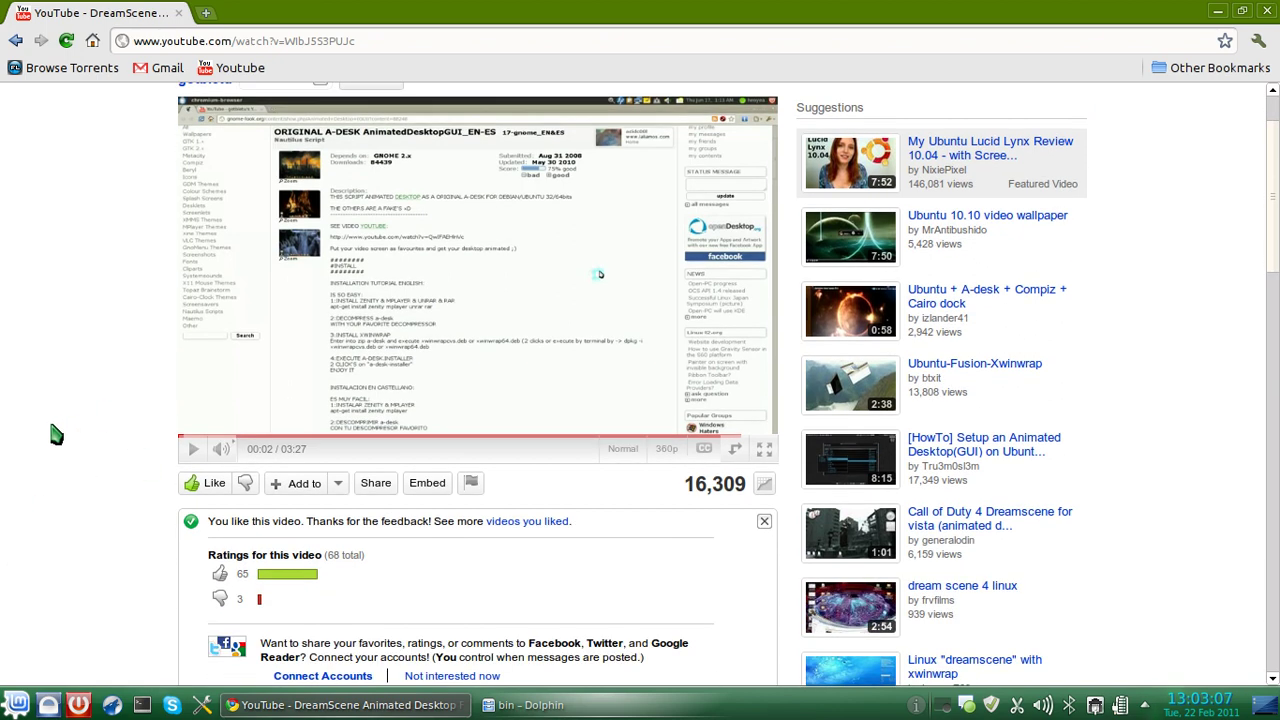
scroll(56, 434, "up", 2)
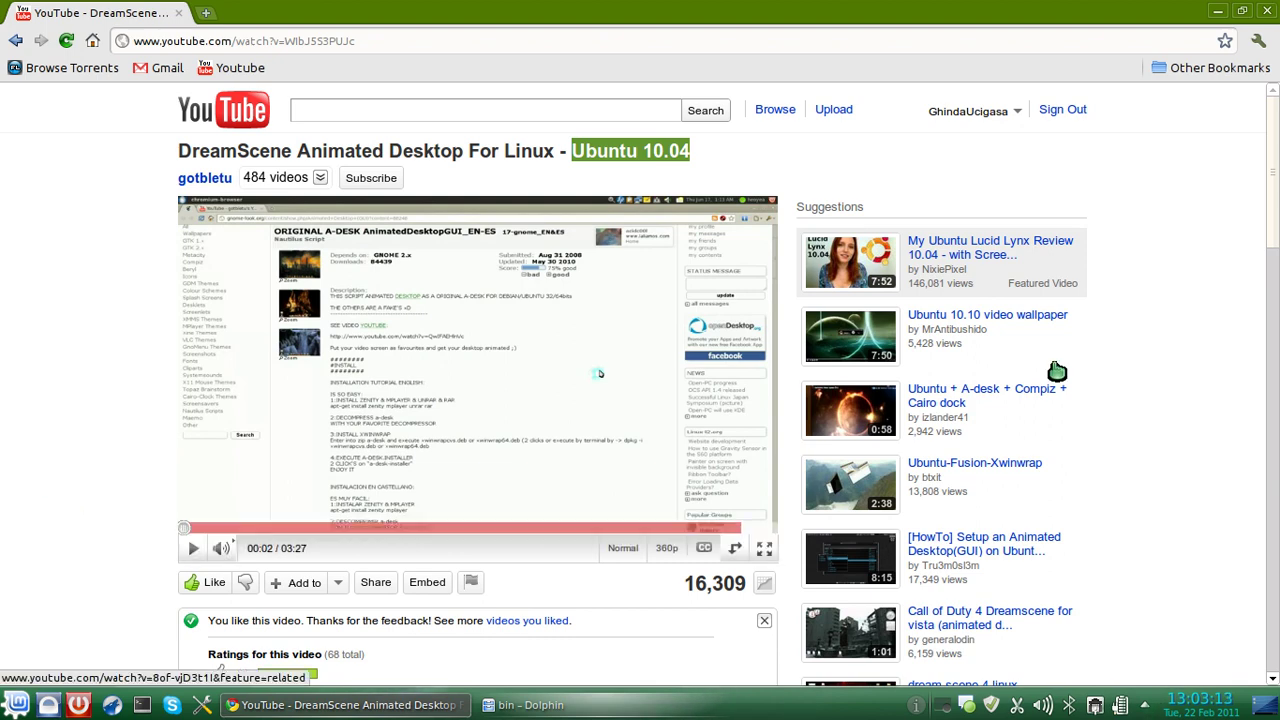
Step: Select the four installation steps from 'IS SO EASY' to 'ENJOY IT' in the description
left_click_drag(1272, 170, 1276, 373)
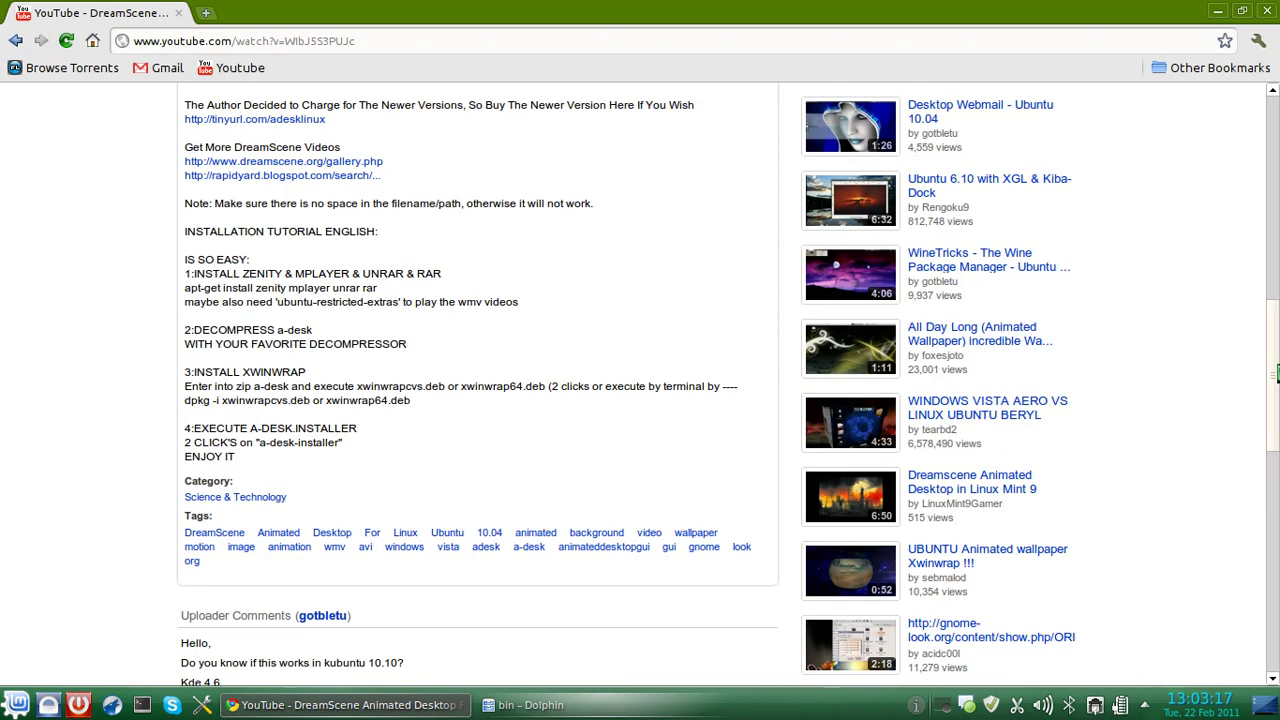
scroll(1276, 373, "up", 1)
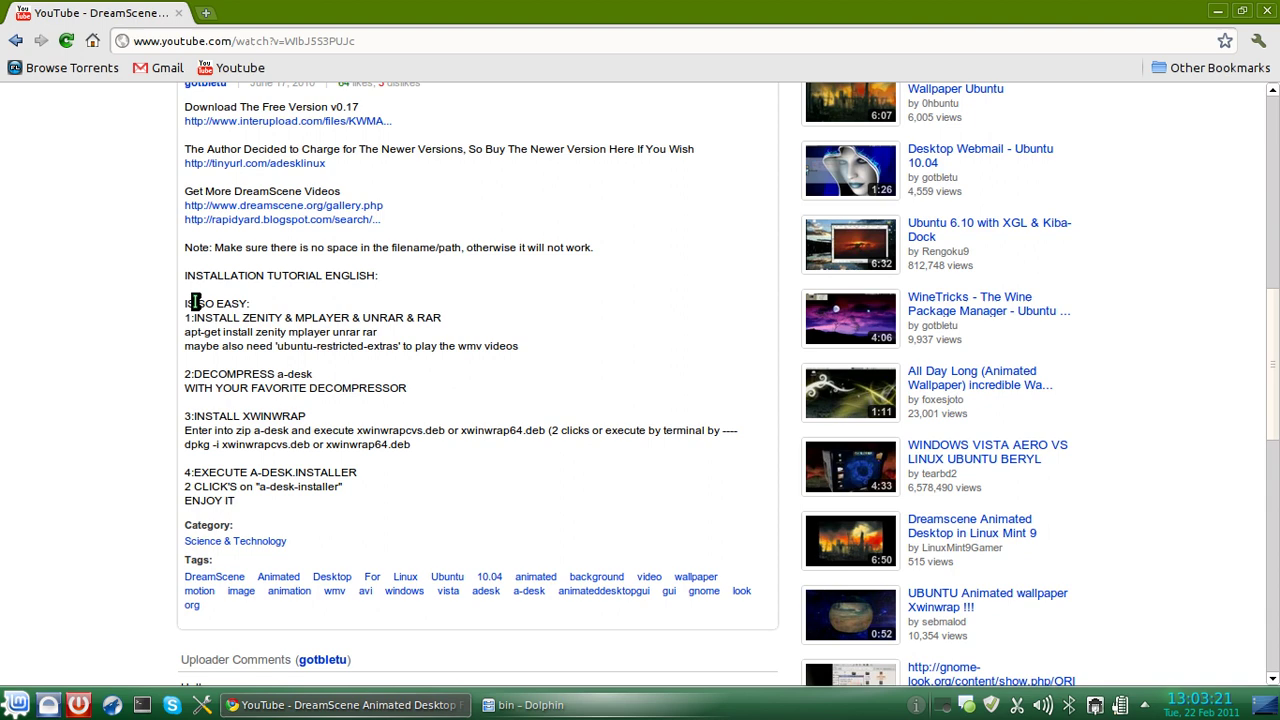
left_click_drag(185, 300, 360, 511)
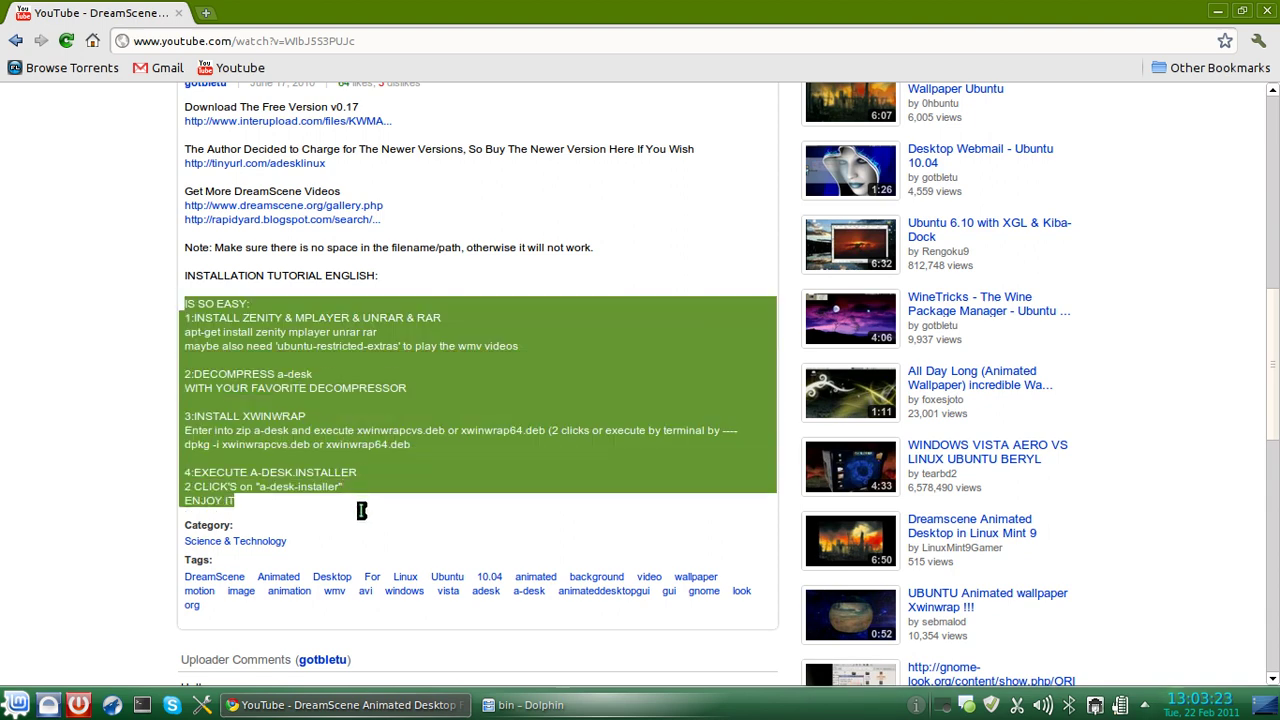
mouse_move(457, 375)
left_mouse_down()
mouse_move(501, 361)
mouse_move(443, 343)
left_mouse_up()
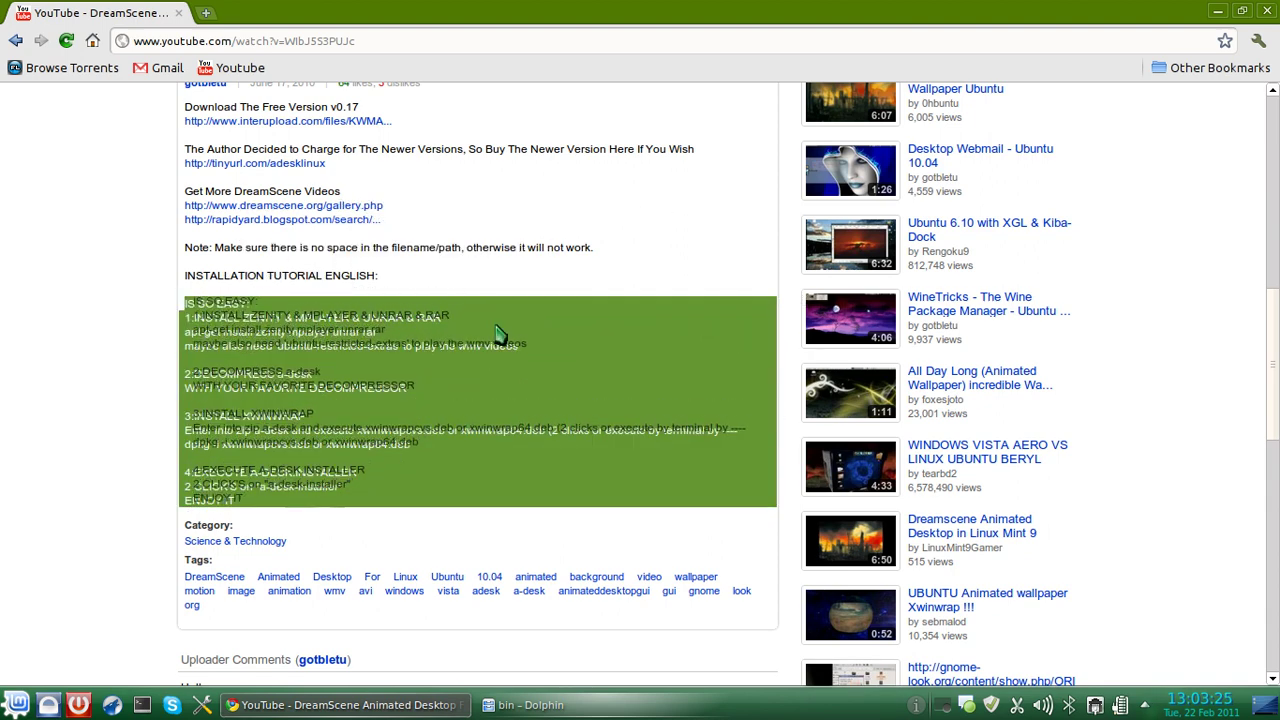
Step: Clear the selection, return to the page top, and minimize the browser to show the leaf desktop
left_click(577, 247)
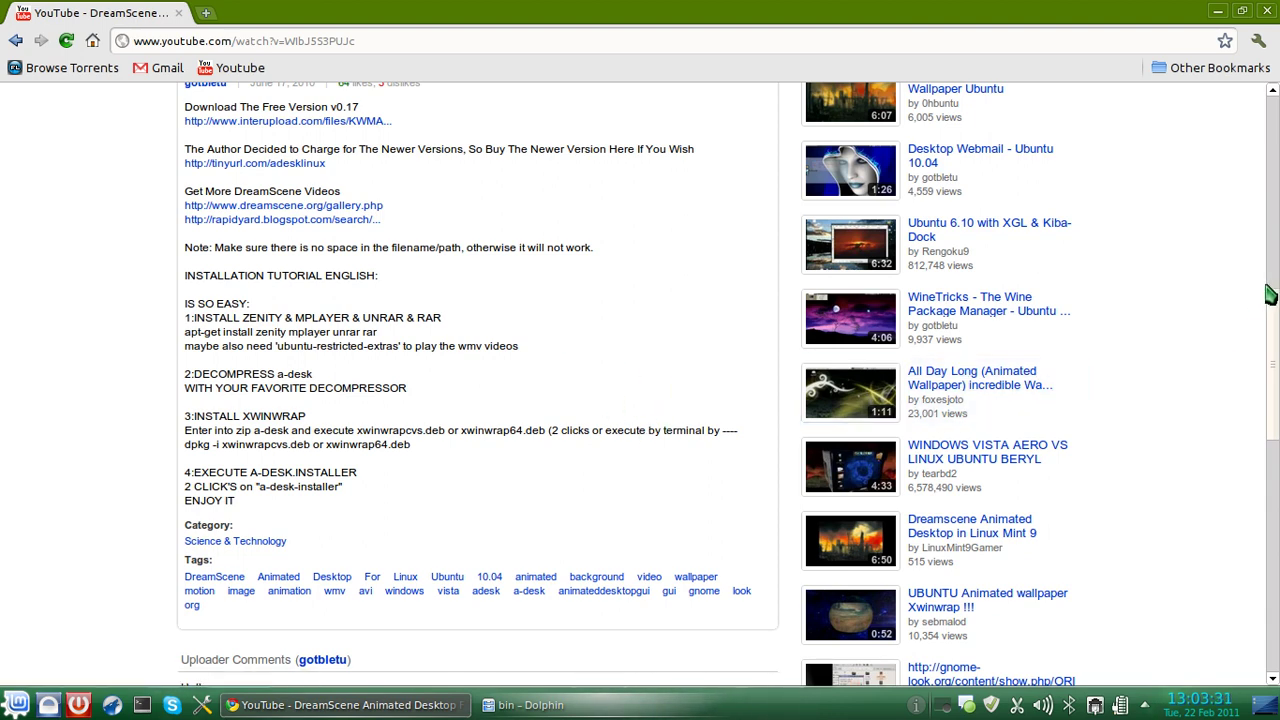
left_click_drag(1272, 296, 1274, 110)
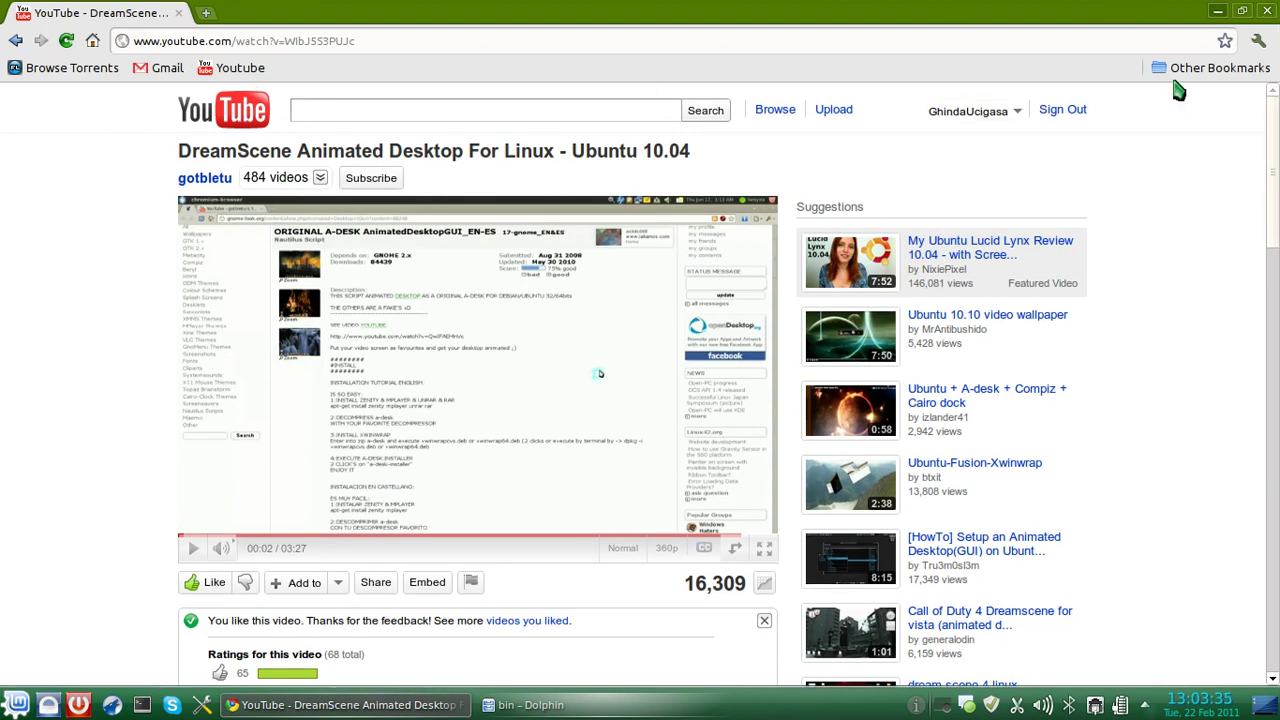
left_click(1218, 10)
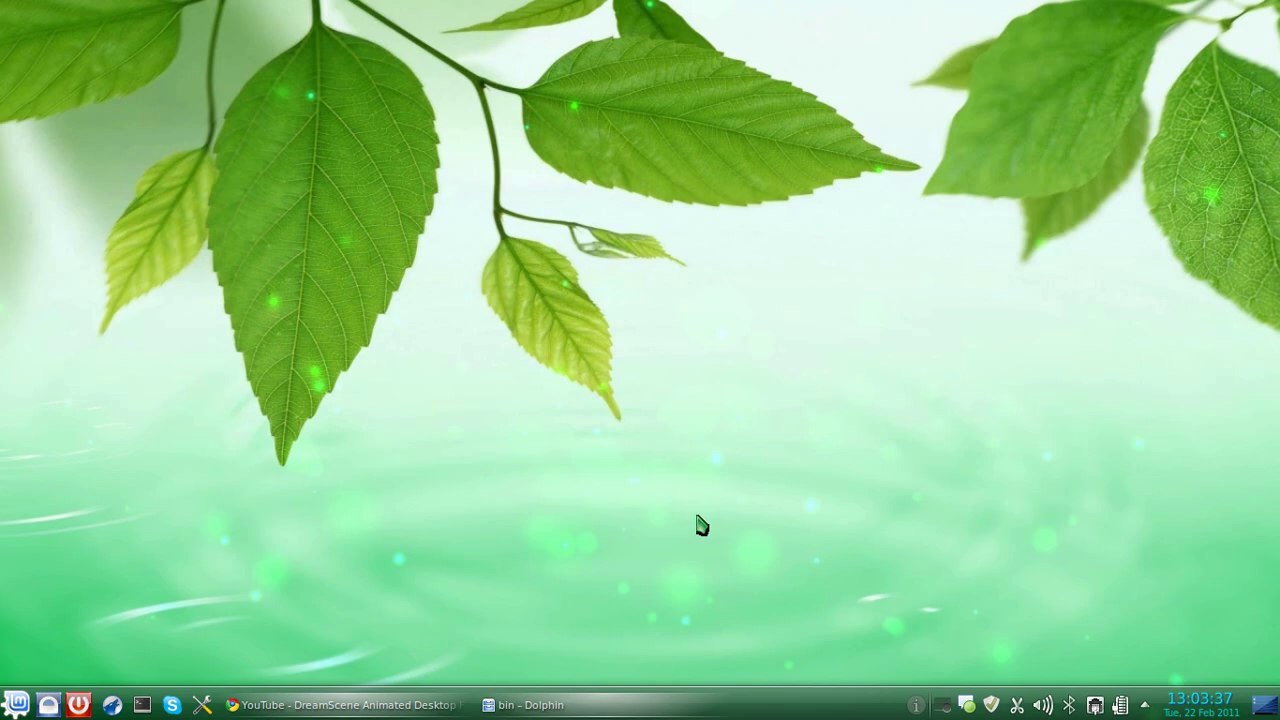
Step: Run a-desk_EN from Dolphin's bin folder, cancel the Animated Desktop chooser, and minimize Dolphin
left_click(525, 705)
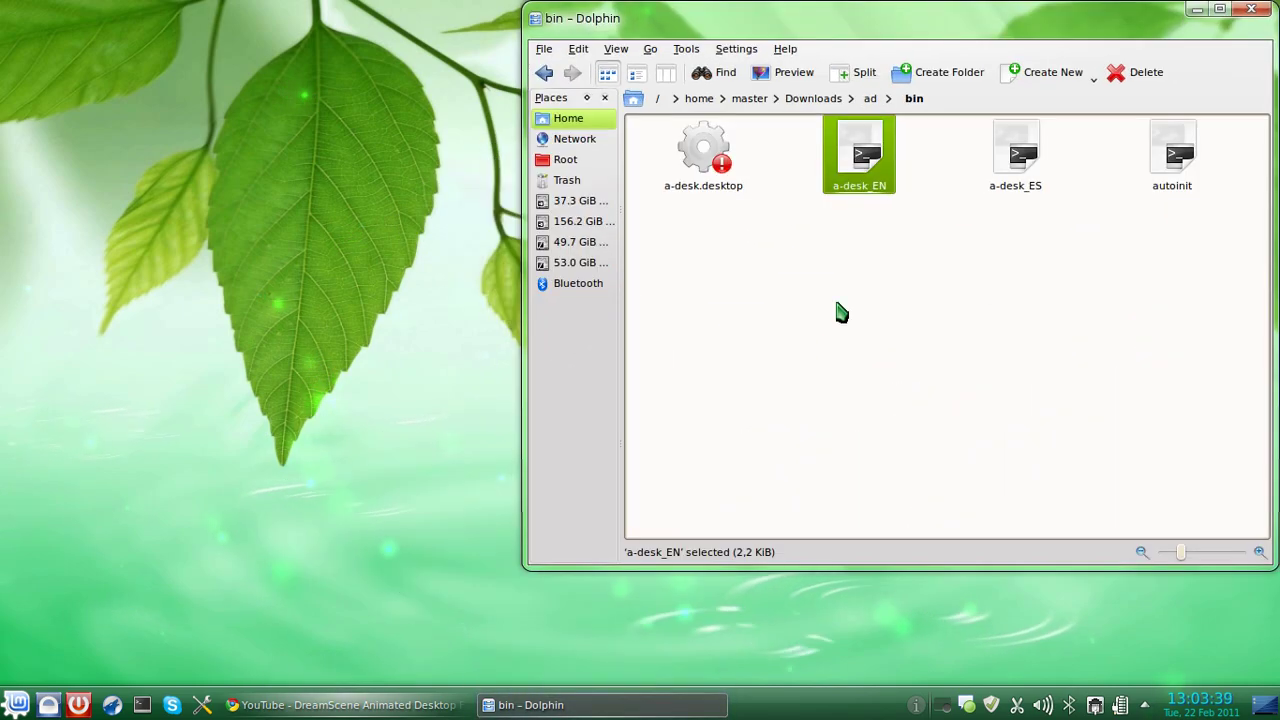
double_click(862, 150)
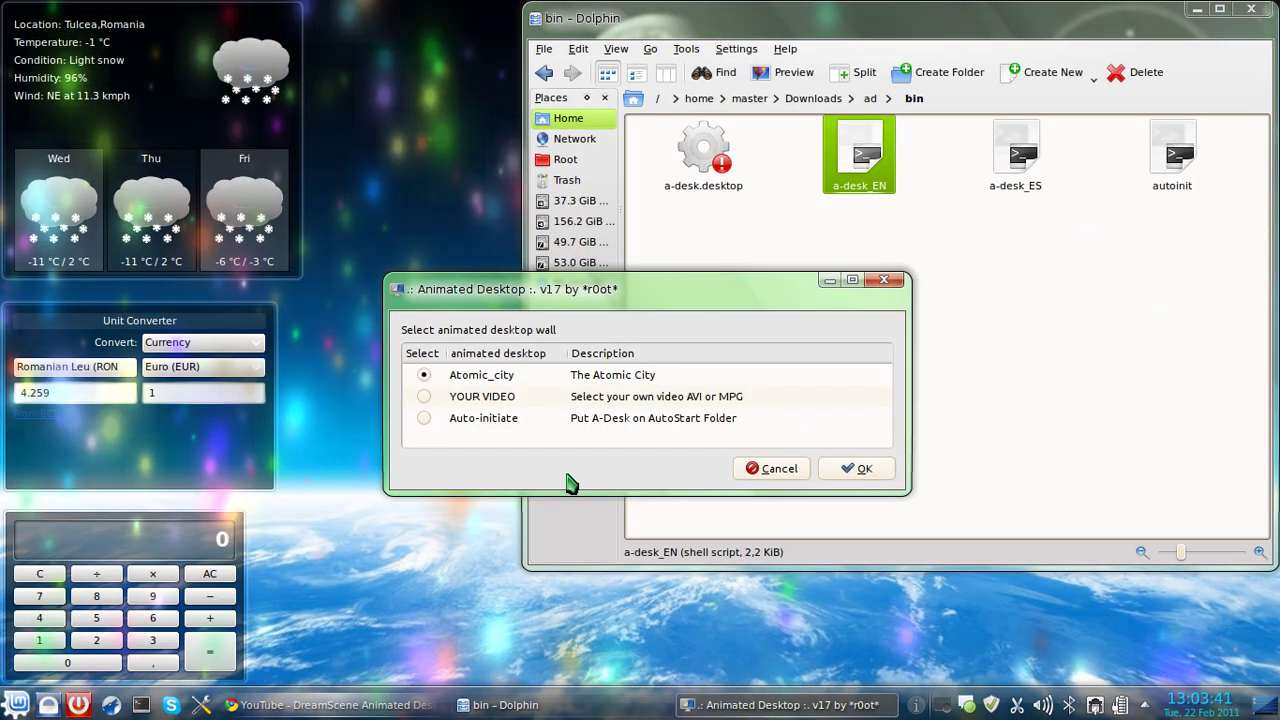
left_click(772, 468)
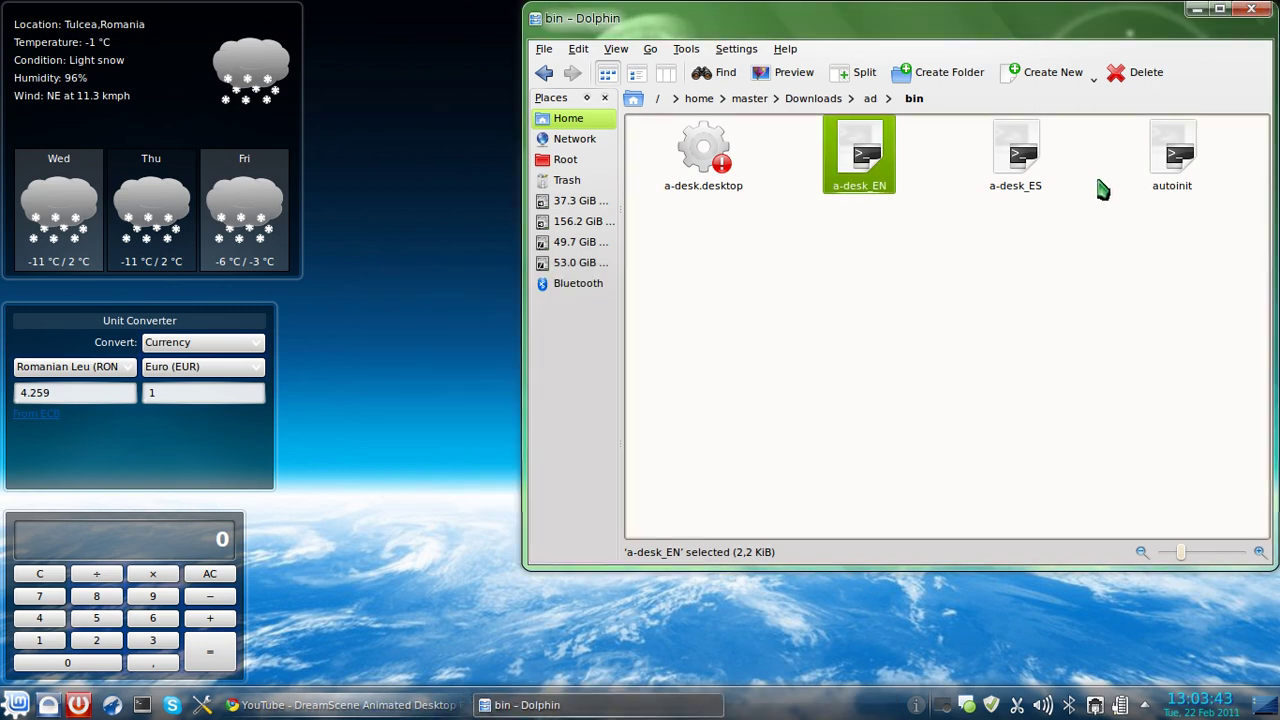
left_click(1197, 9)
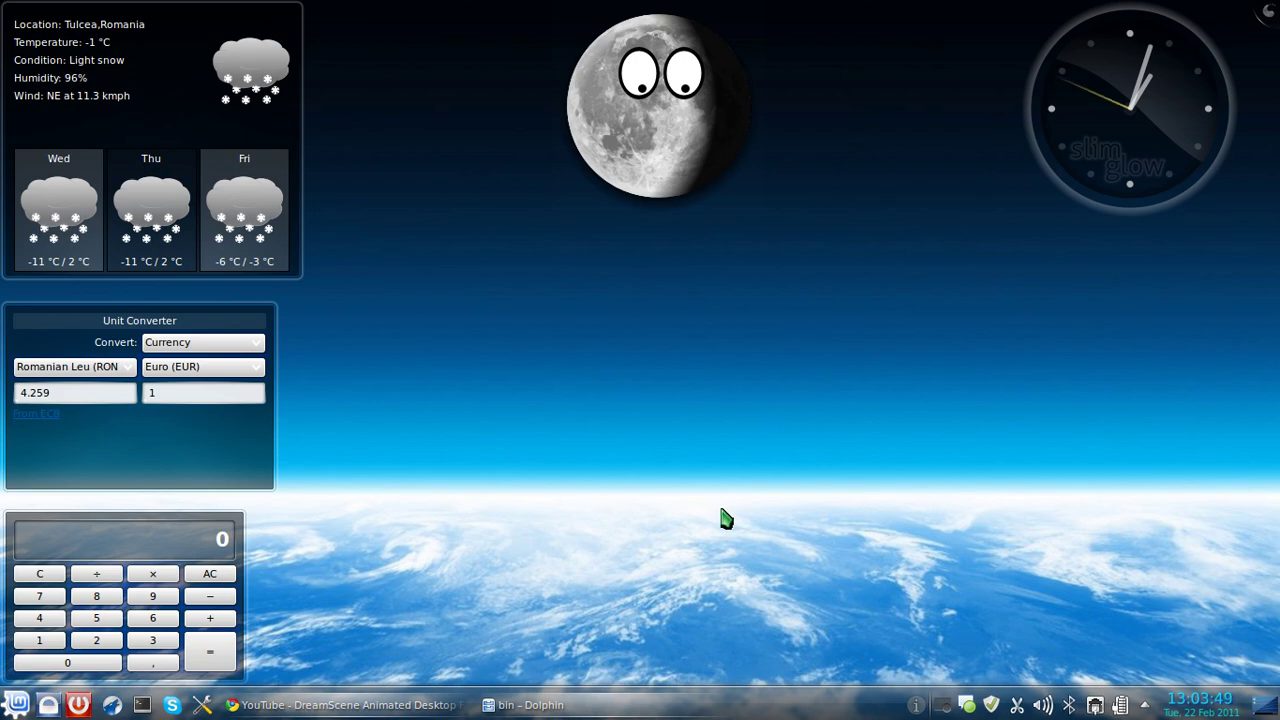
key("ctrl+F11")
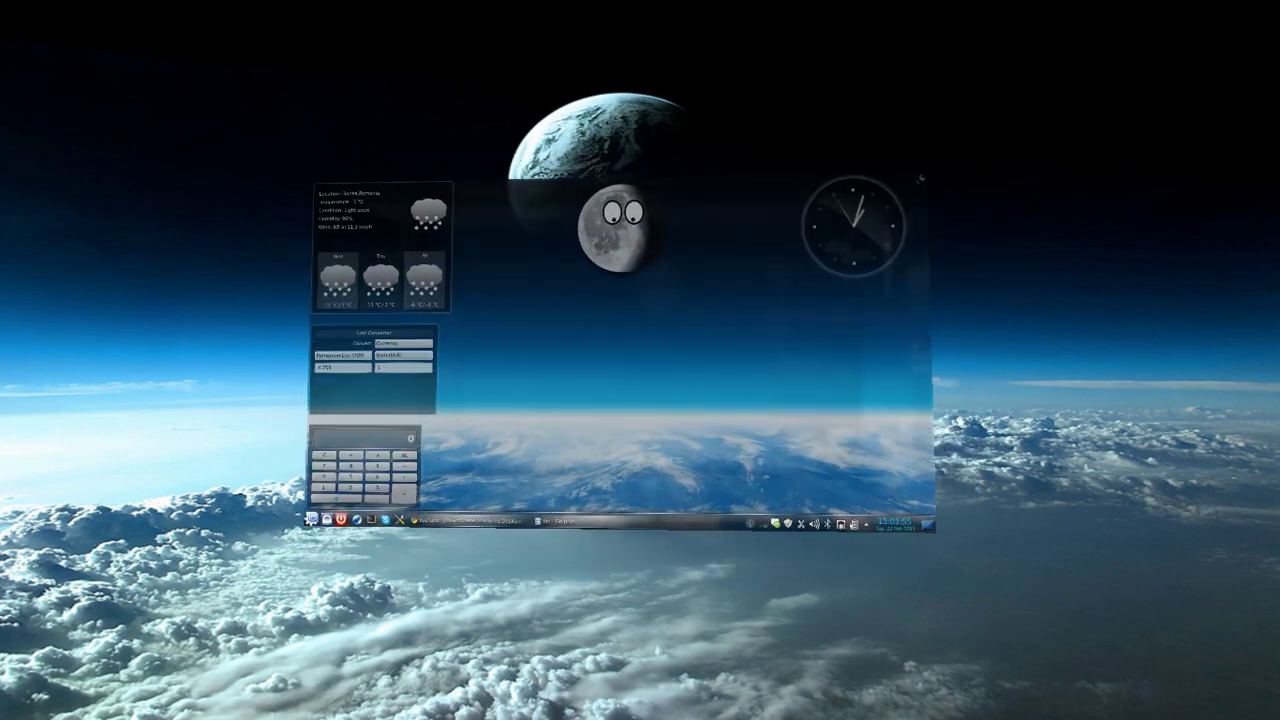
key("ctrl+F11")
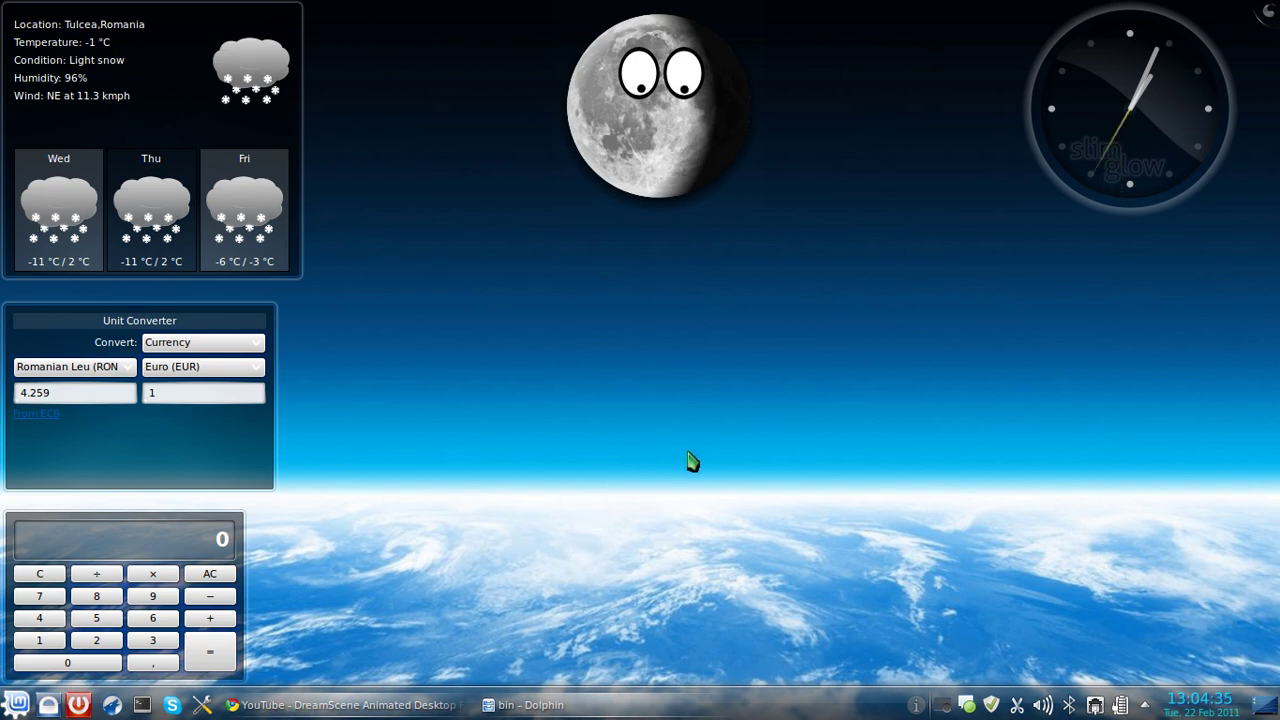
key("ctrl+F11")
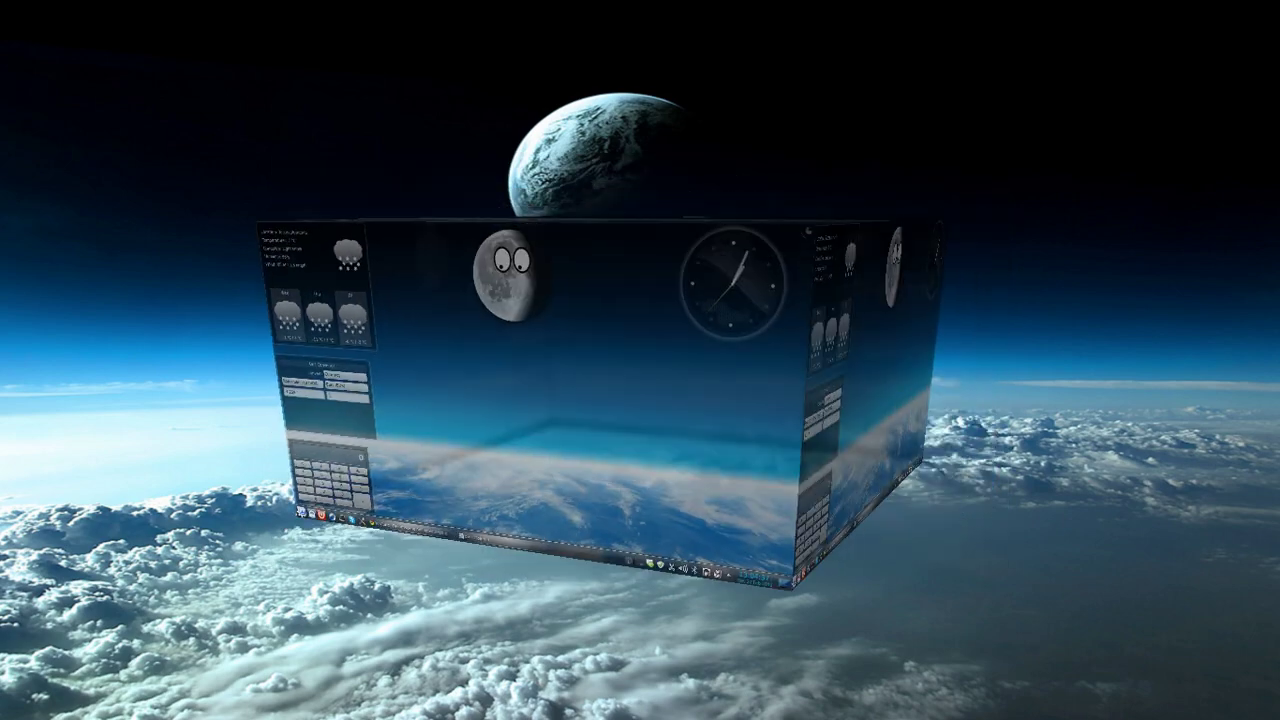
key("Escape")
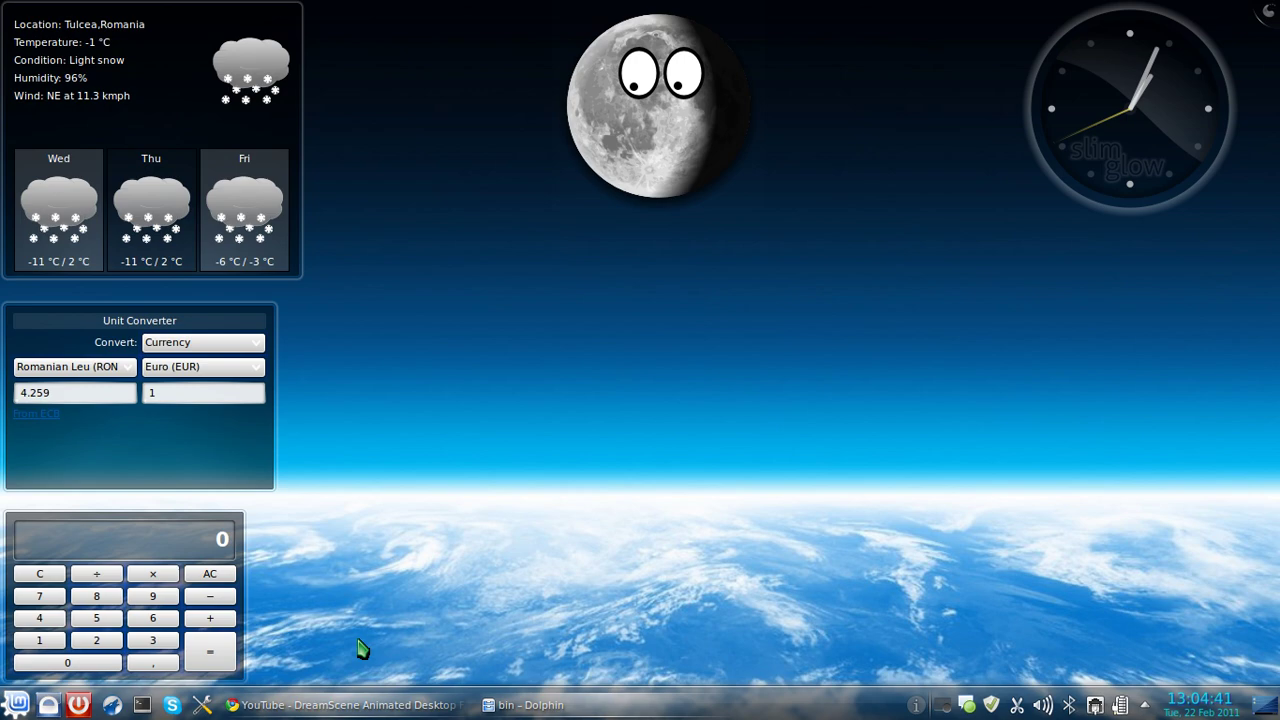
Step: Search Google for 'last exit' in a new tab and switch to image results
left_click(296, 705)
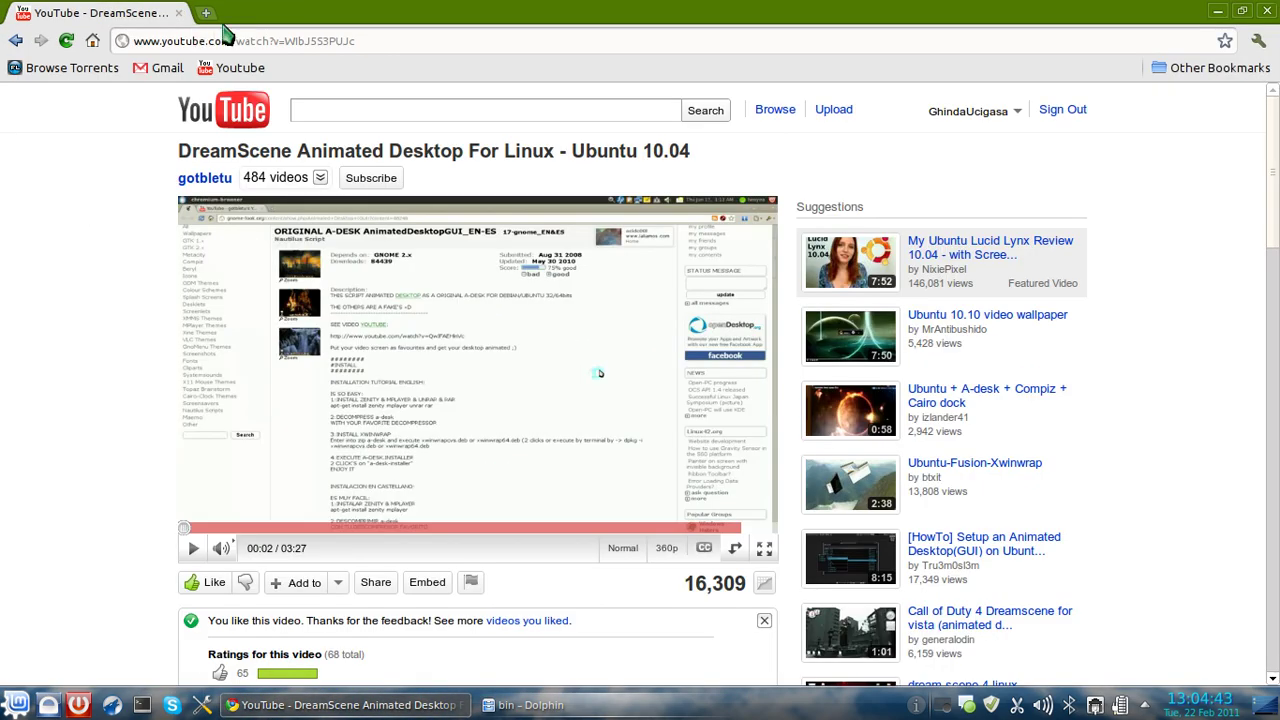
key("ctrl+t")
left_click(92, 40)
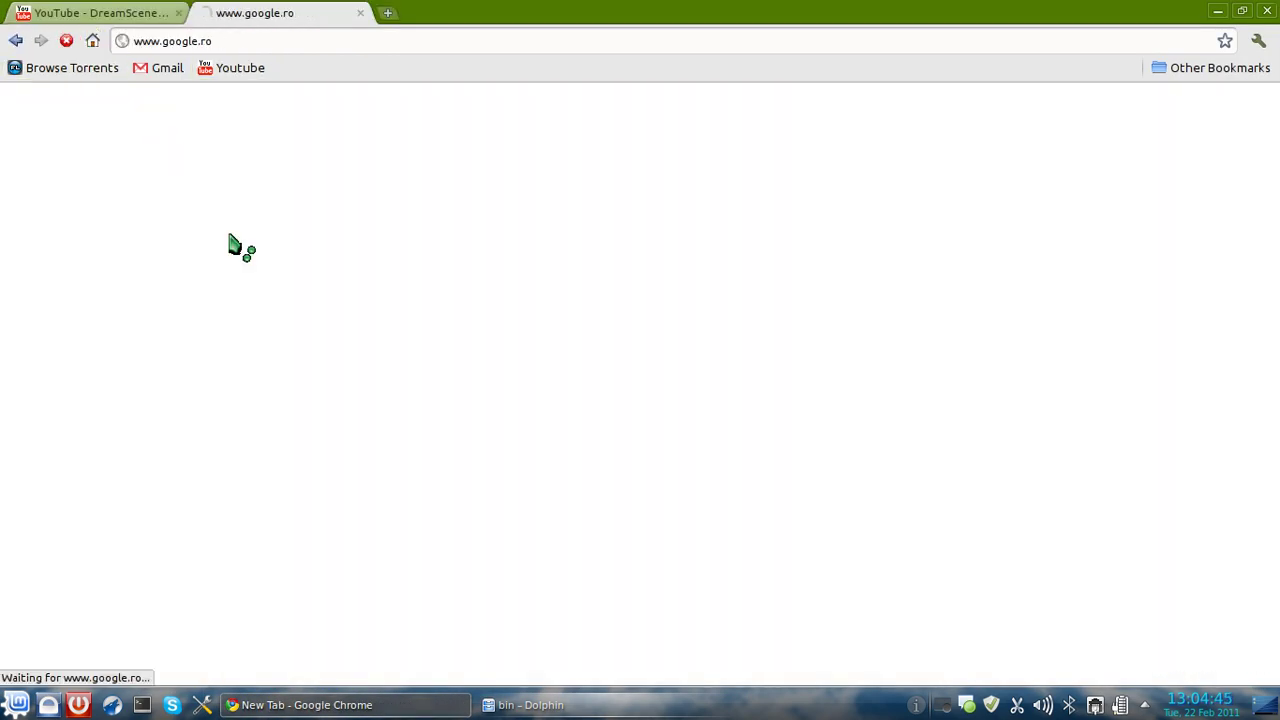
type("las")
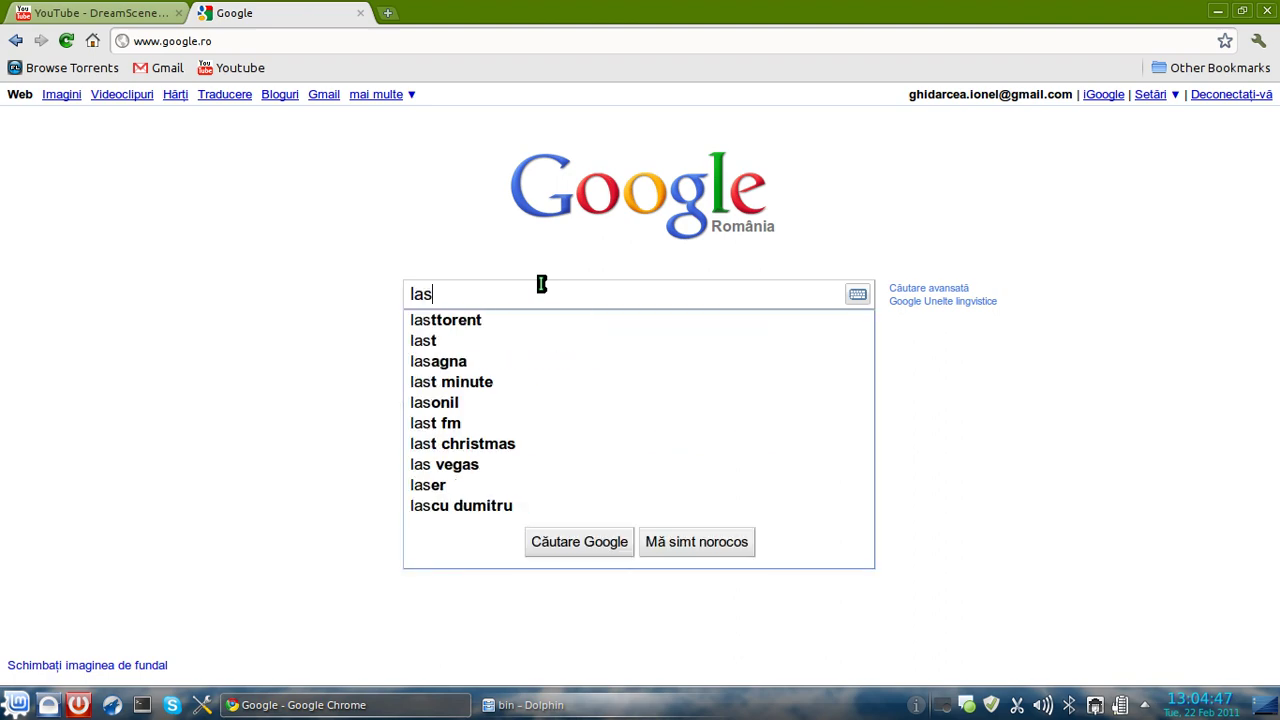
type("t exit")
key("Return")
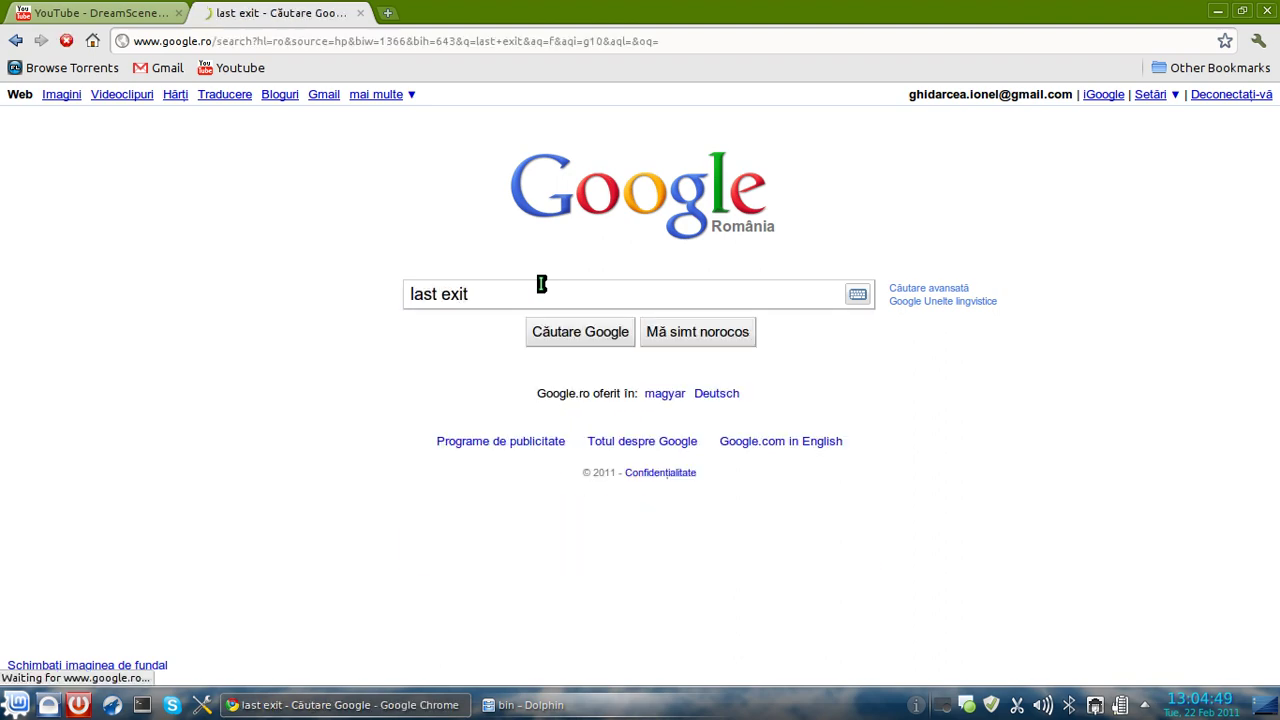
left_click(145, 228)
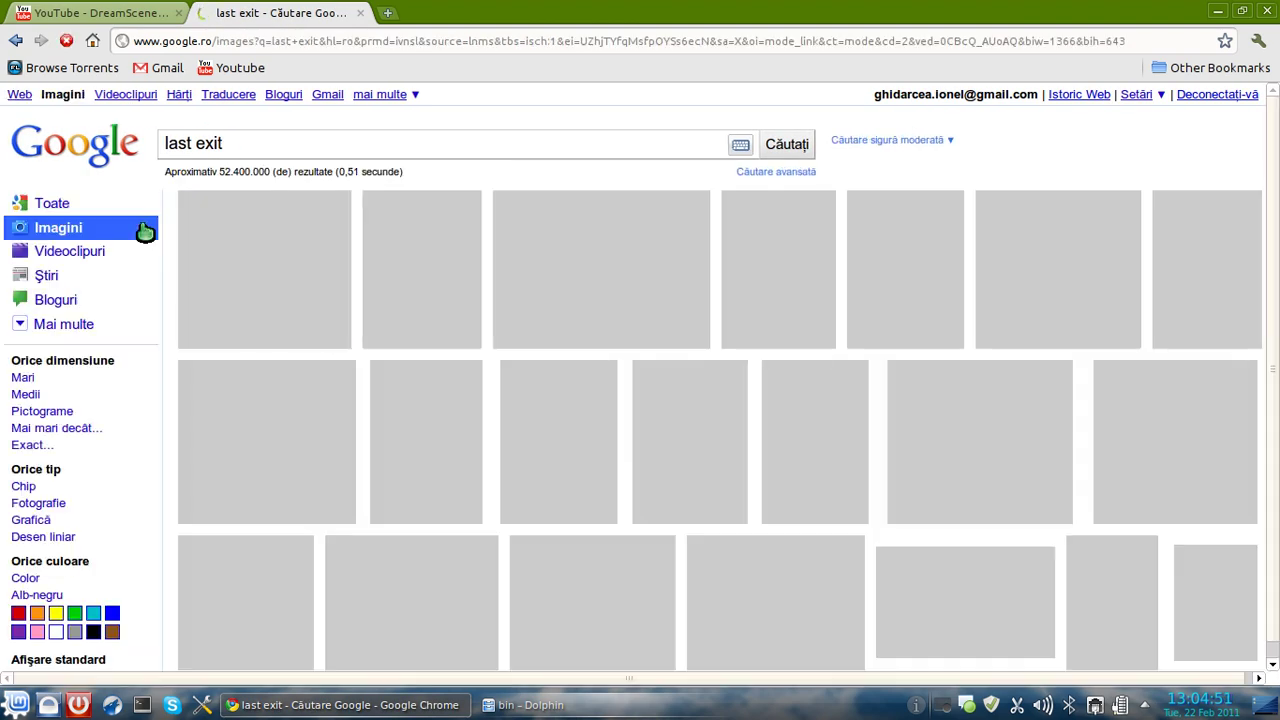
Step: Scroll down through the 'last exit' image results to page 9
scroll(946, 408, "down", 1)
scroll(946, 408, "down", 2)
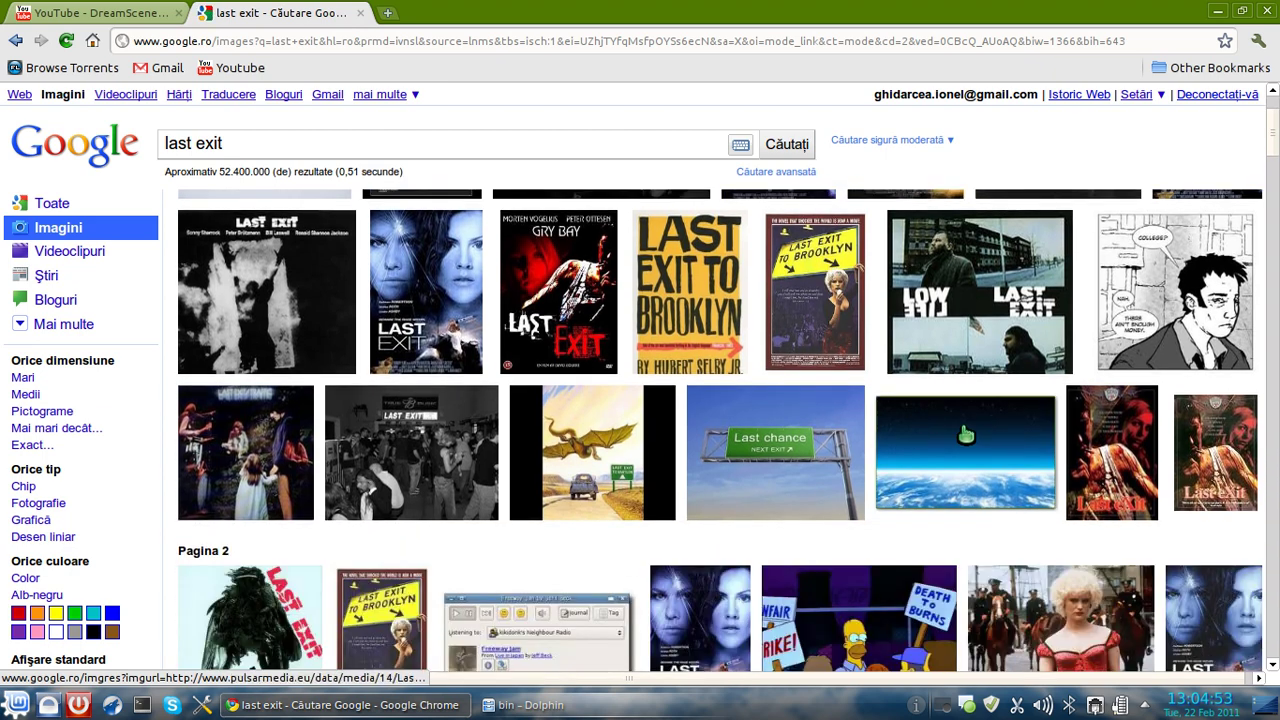
mouse_move(965, 452)
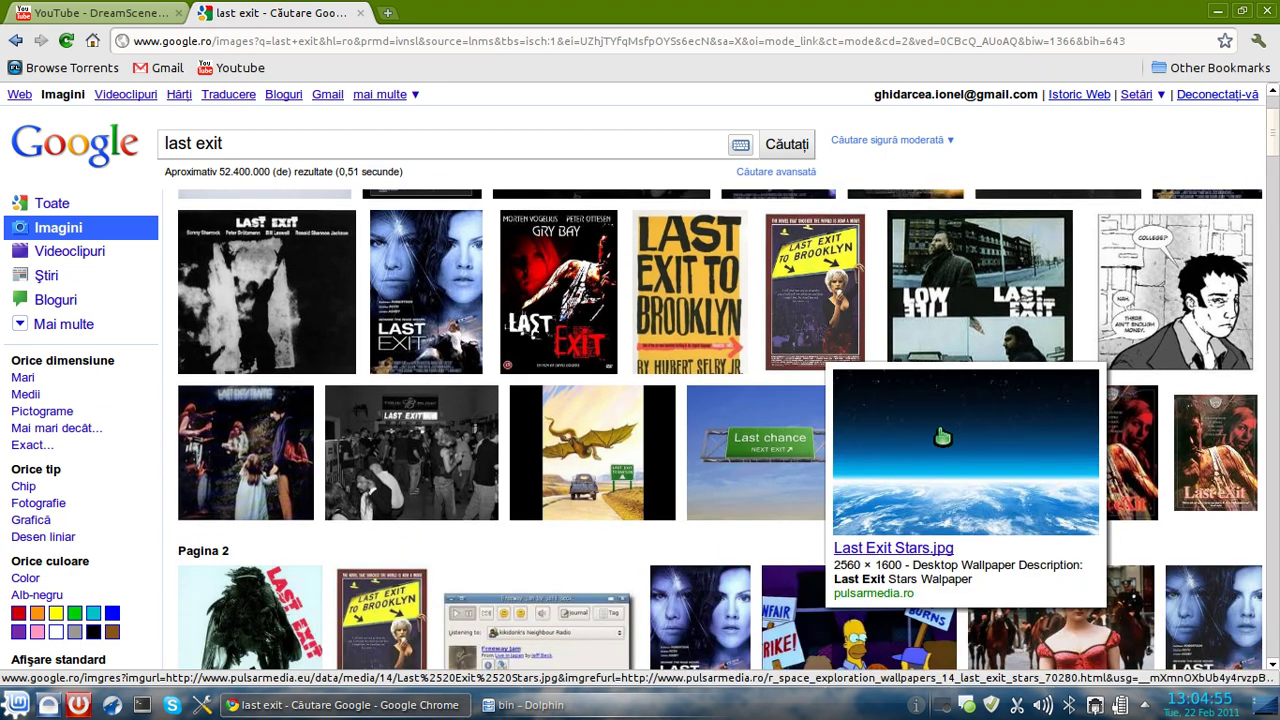
scroll(900, 418, "down", 5)
scroll(780, 410, "down", 6)
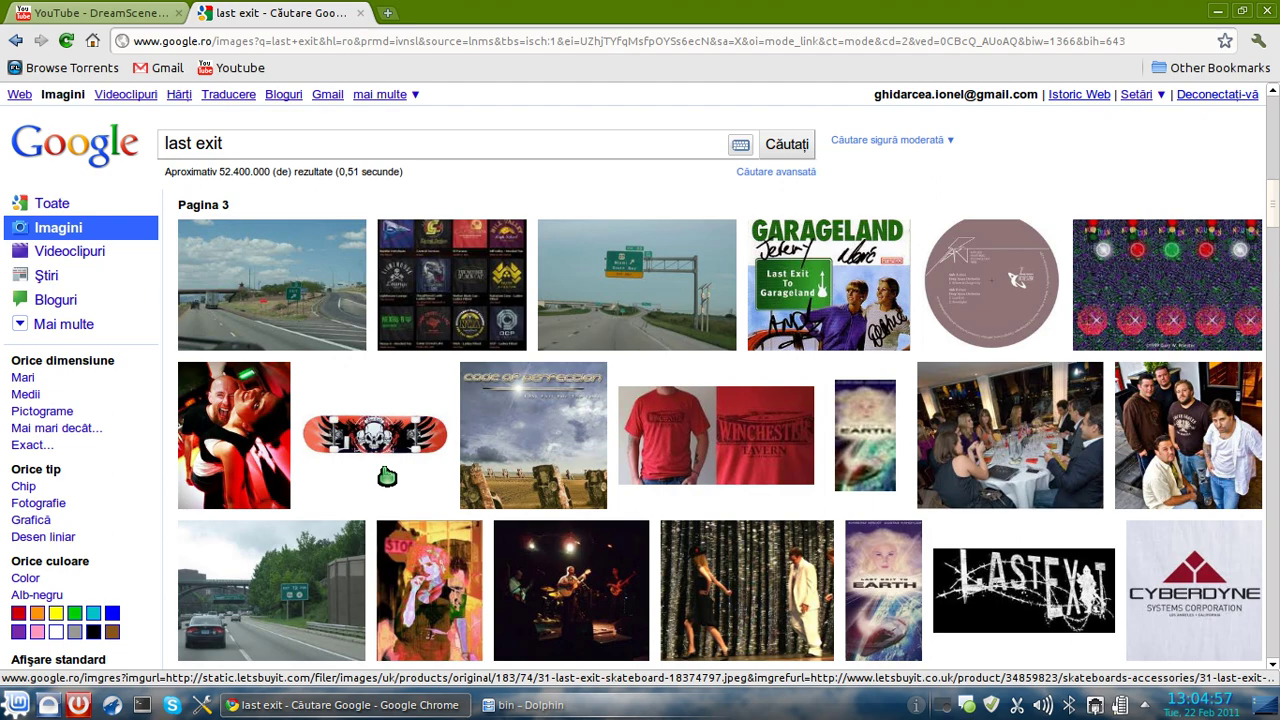
scroll(640, 400, "down", 6)
scroll(480, 388, "down", 2)
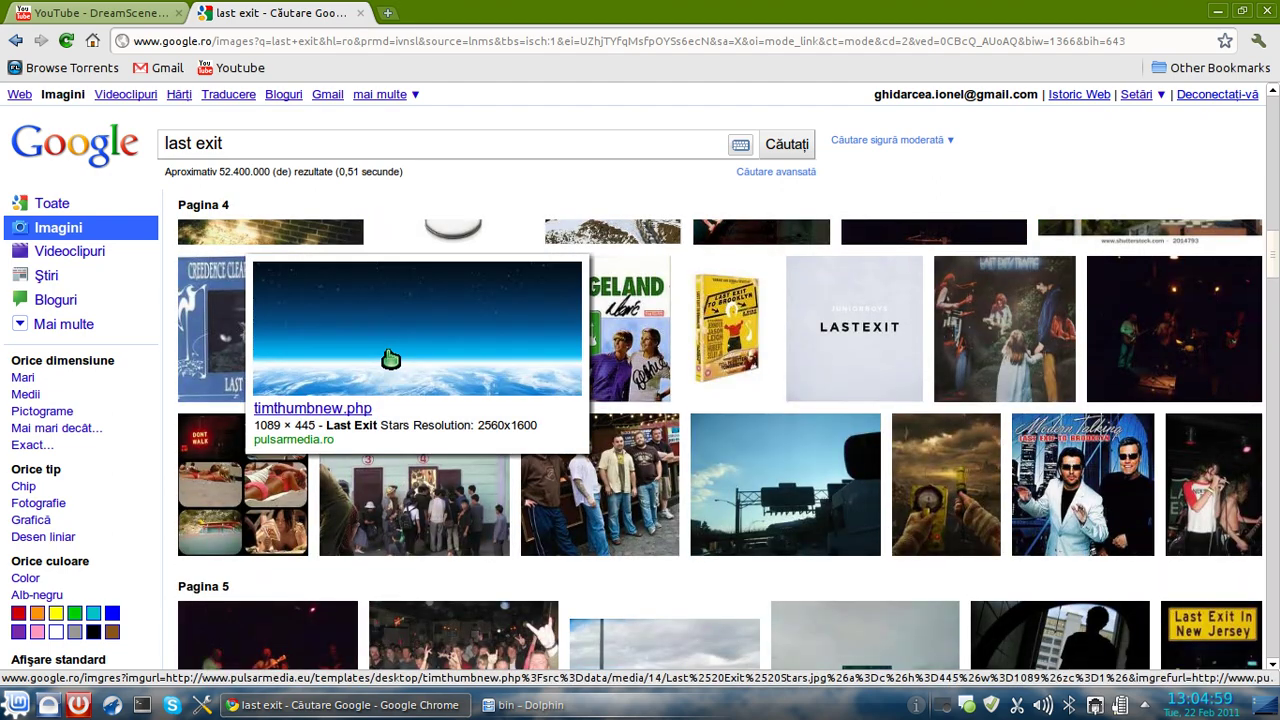
scroll(448, 372, "down", 1)
scroll(448, 372, "down", 3)
scroll(446, 370, "down", 5)
scroll(443, 380, "down", 4)
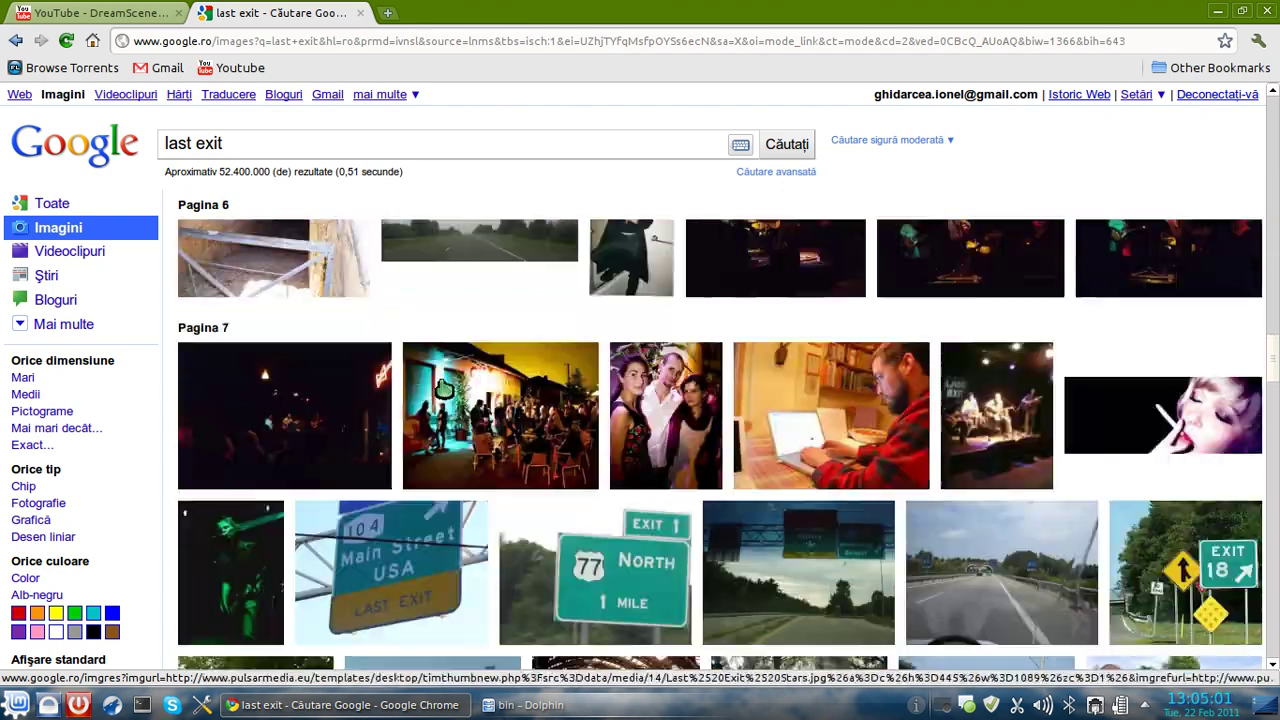
scroll(443, 380, "down", 4)
scroll(445, 388, "down", 4)
scroll(446, 390, "down", 5)
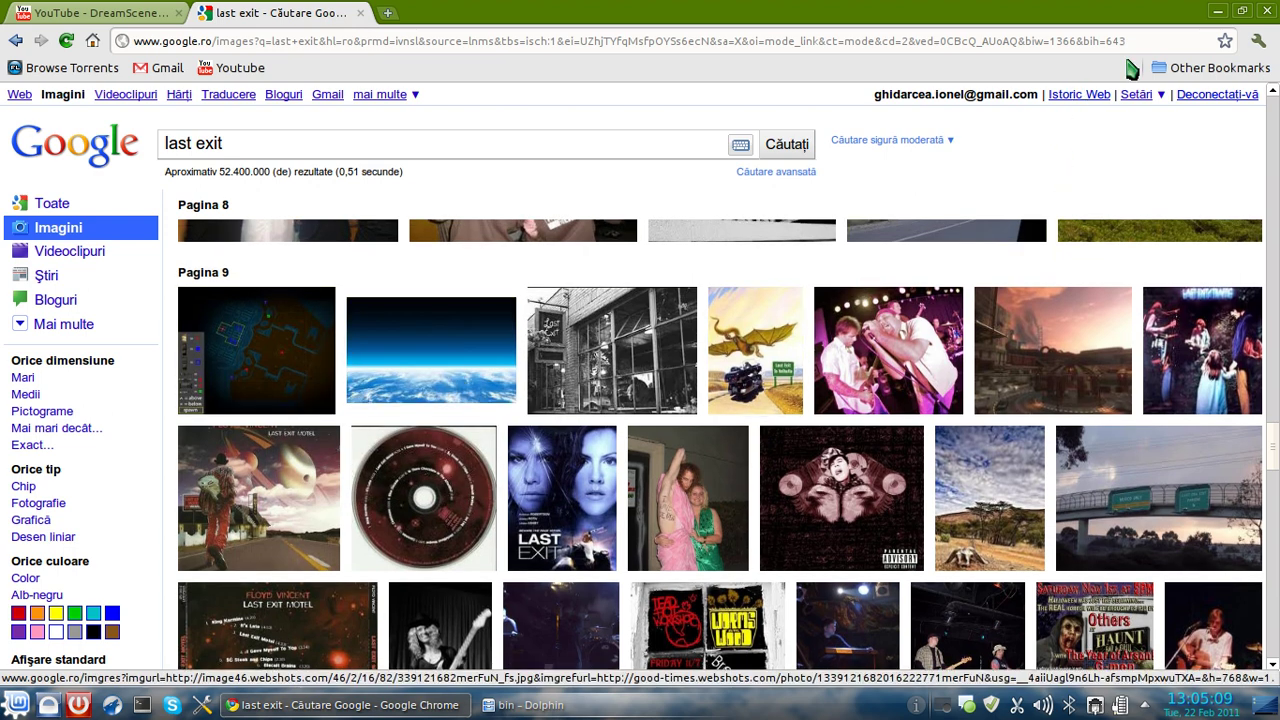
Step: Browse to Last_Exit_Stars.jpg in Desktop Settings, then cancel and close, keeping the Last_Exit_by_Notmiown.jpg wallpaper
left_click(1213, 12)
right_click(729, 342)
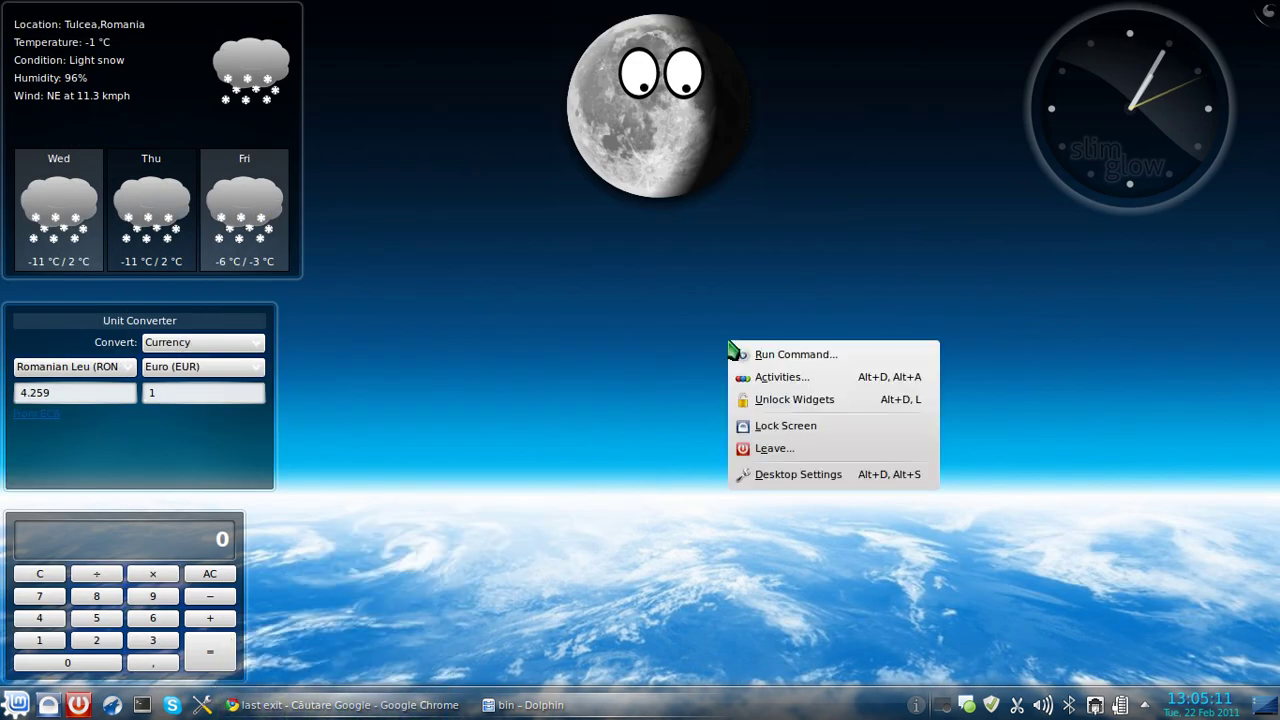
left_click(749, 476)
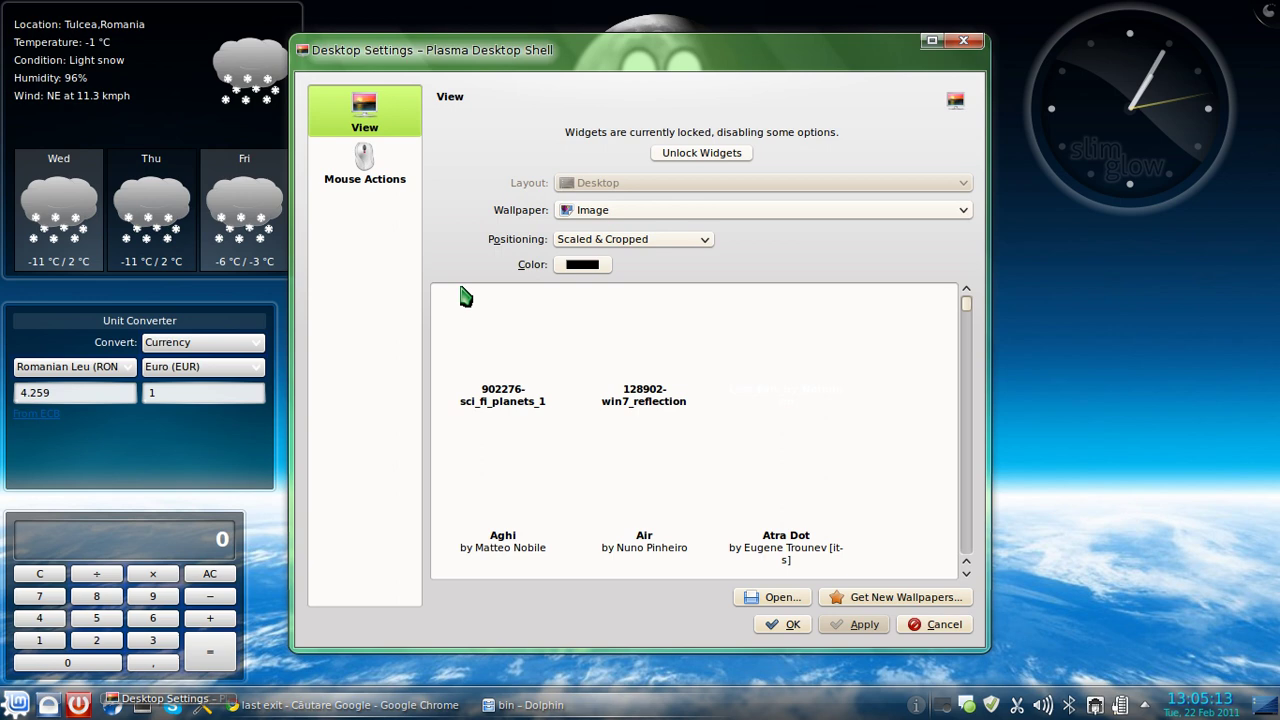
left_click(772, 598)
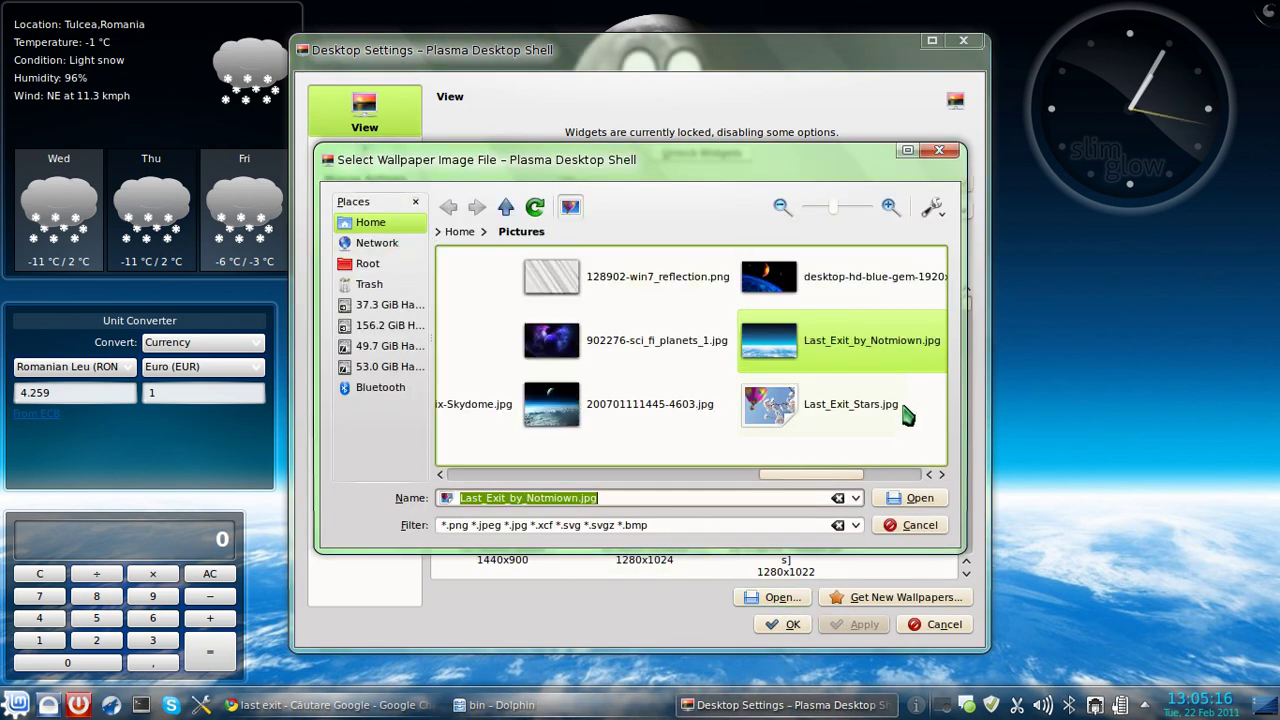
left_click(806, 420)
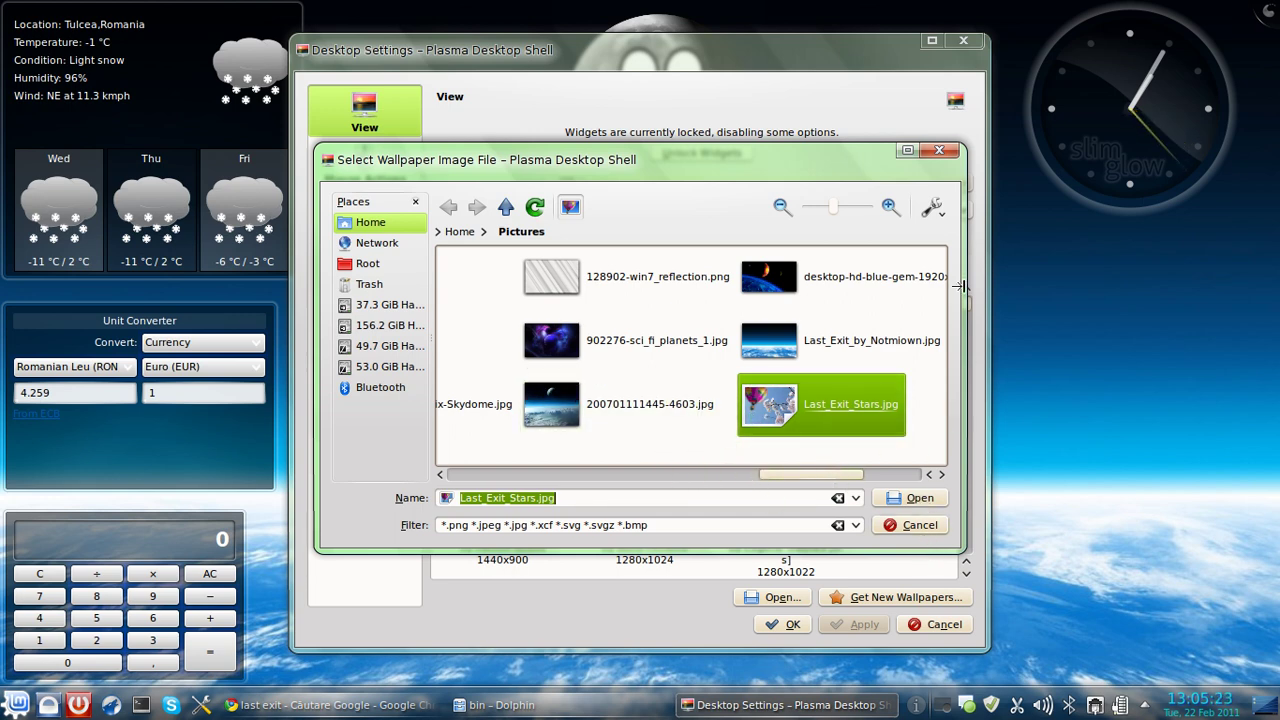
left_click(912, 525)
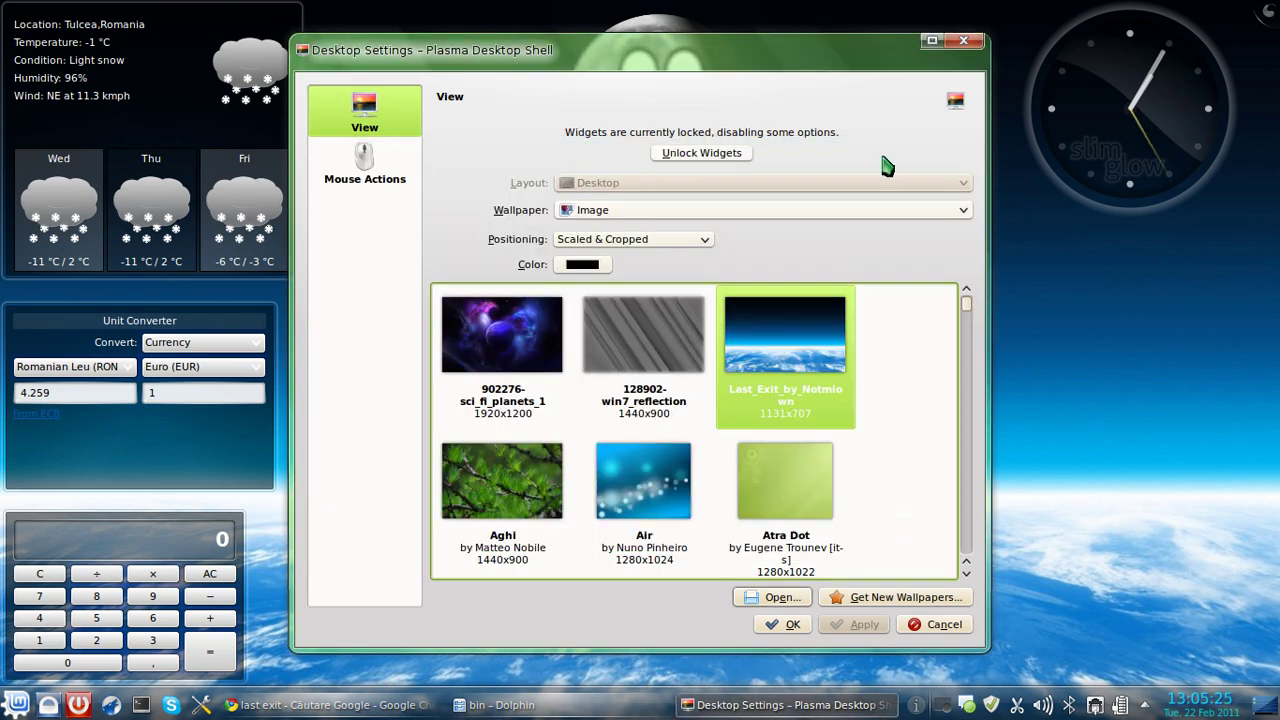
left_click(960, 44)
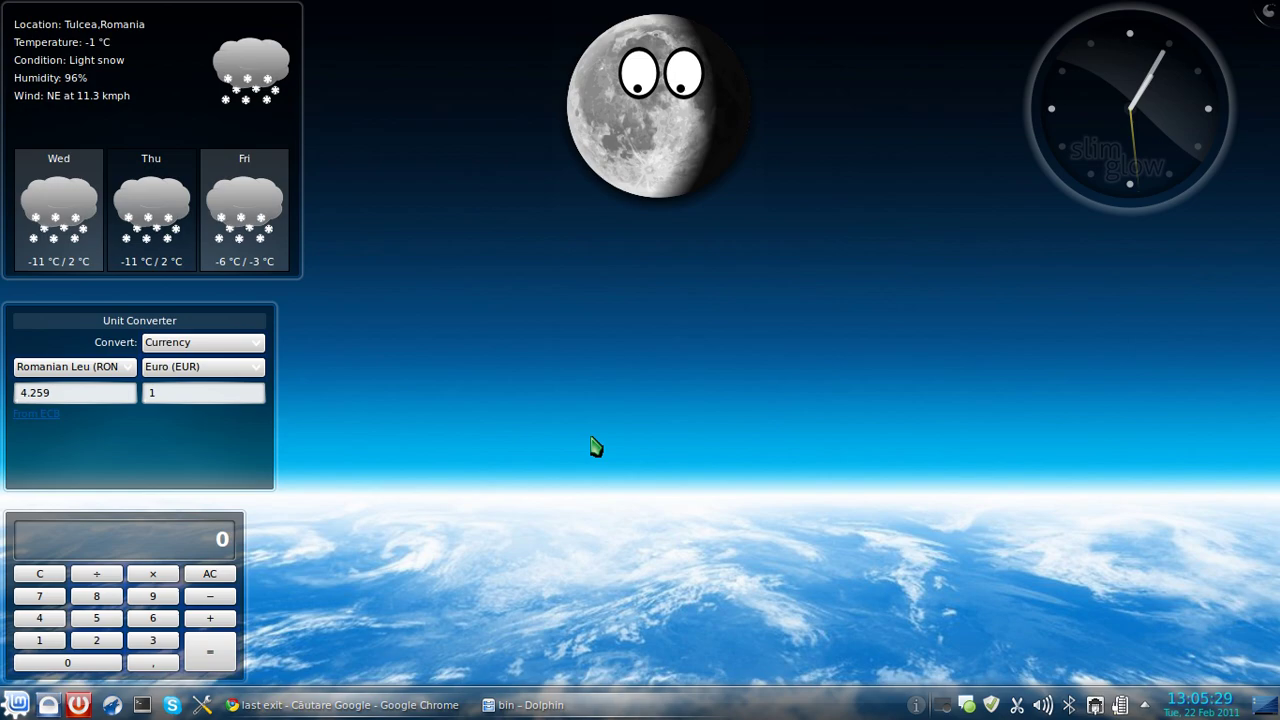
Step: Restore Chrome and return to the top of the 'last exit' image results
left_click(340, 705)
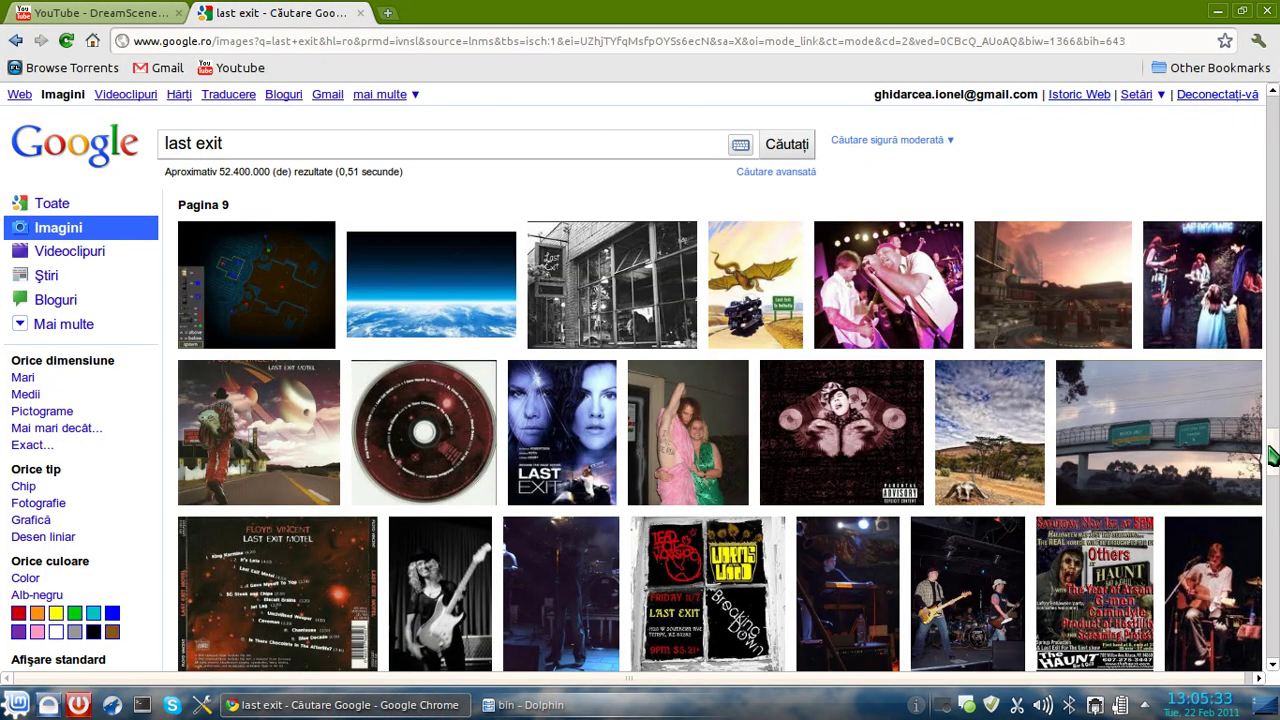
left_click_drag(1273, 455, 1276, 128)
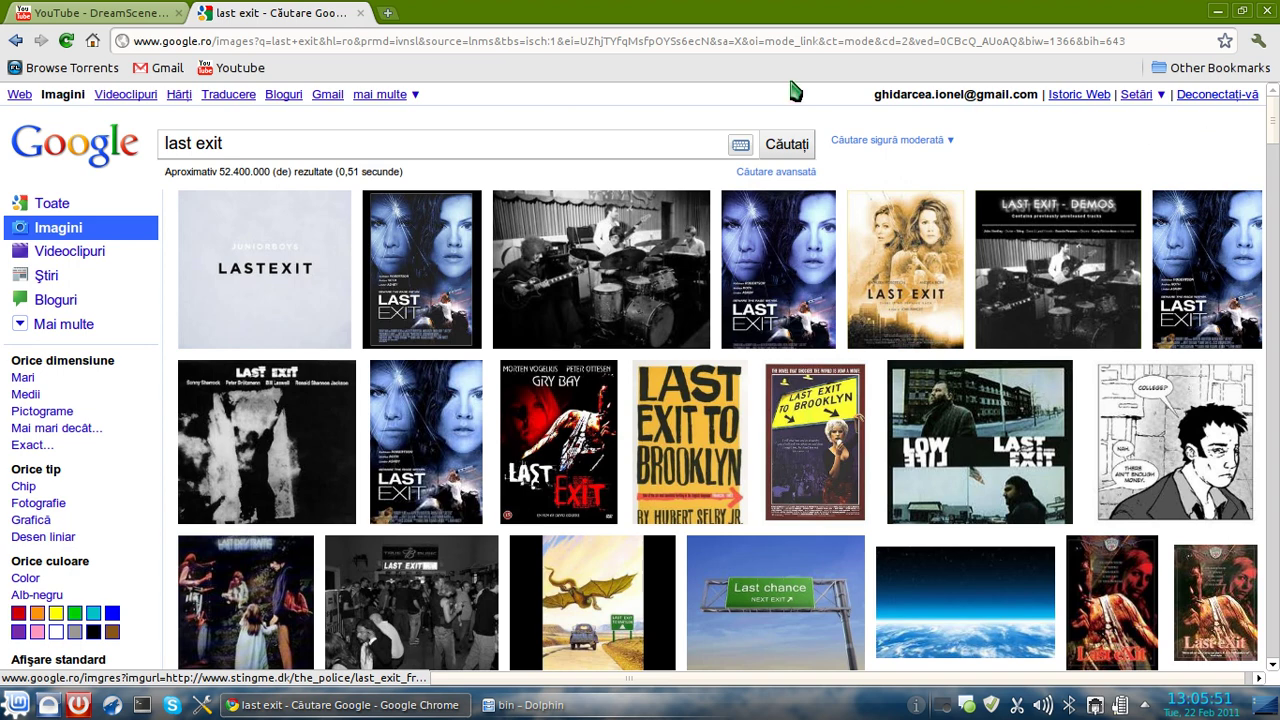
Step: Close Google Images and open the description's free-version interupload link in a new tab
left_click(365, 13)
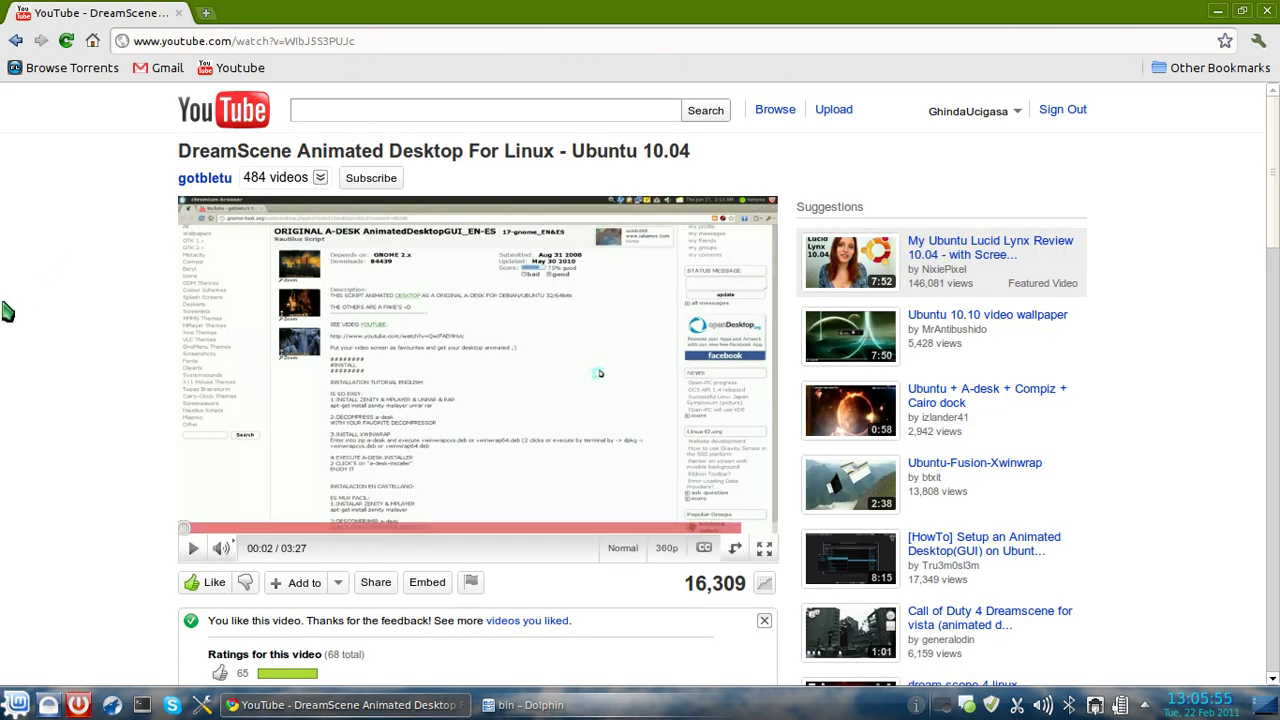
scroll(8, 320, "down", 3)
scroll(11, 323, "down", 2)
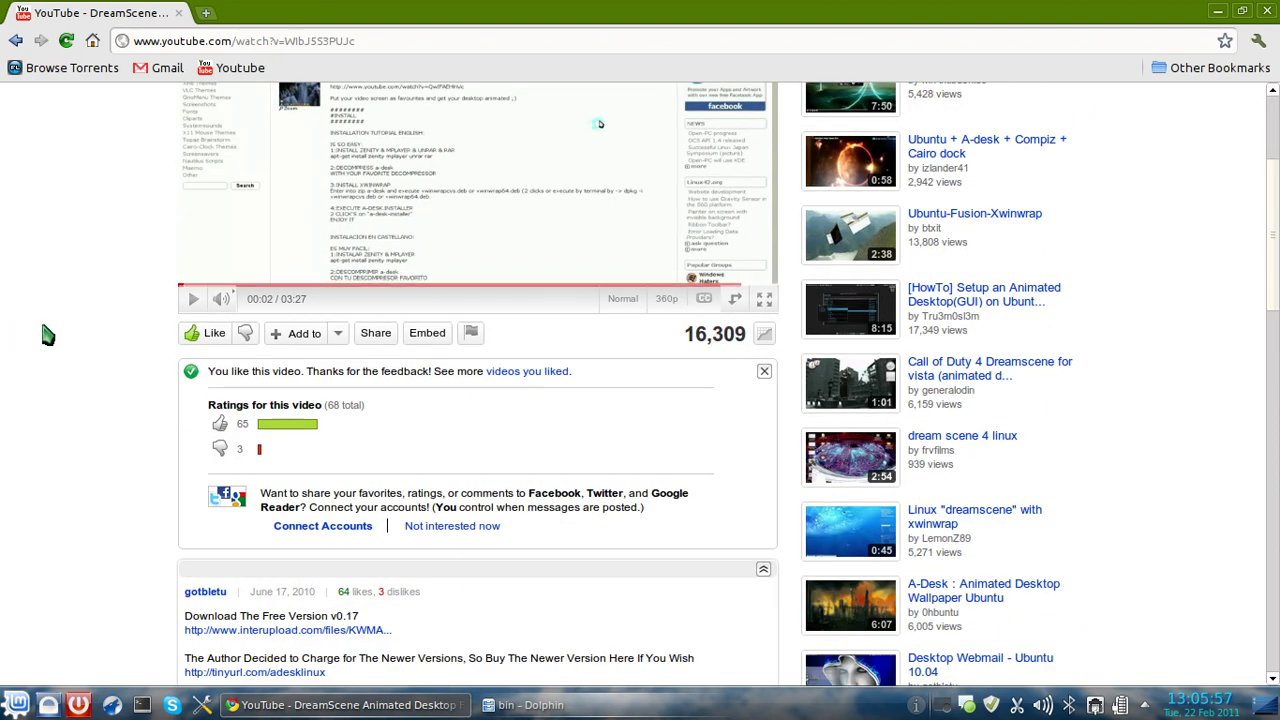
scroll(46, 334, "down", 2)
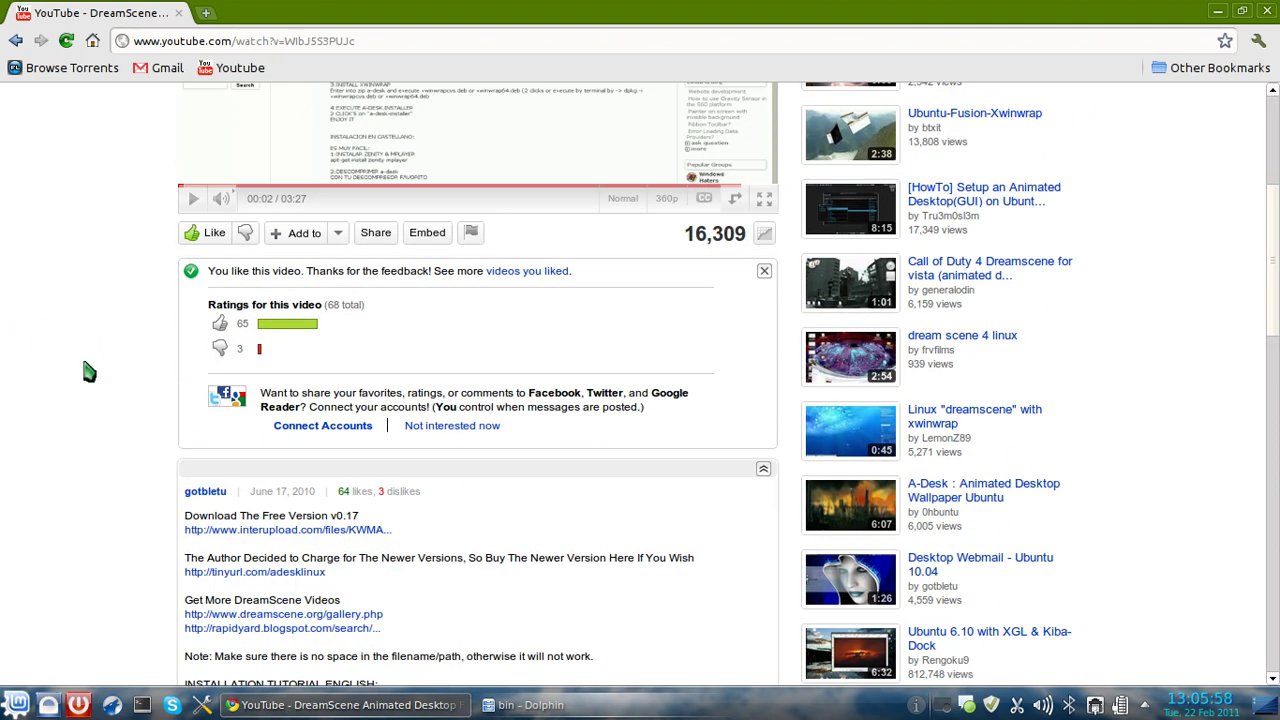
middle_click(277, 538)
left_click(280, 13)
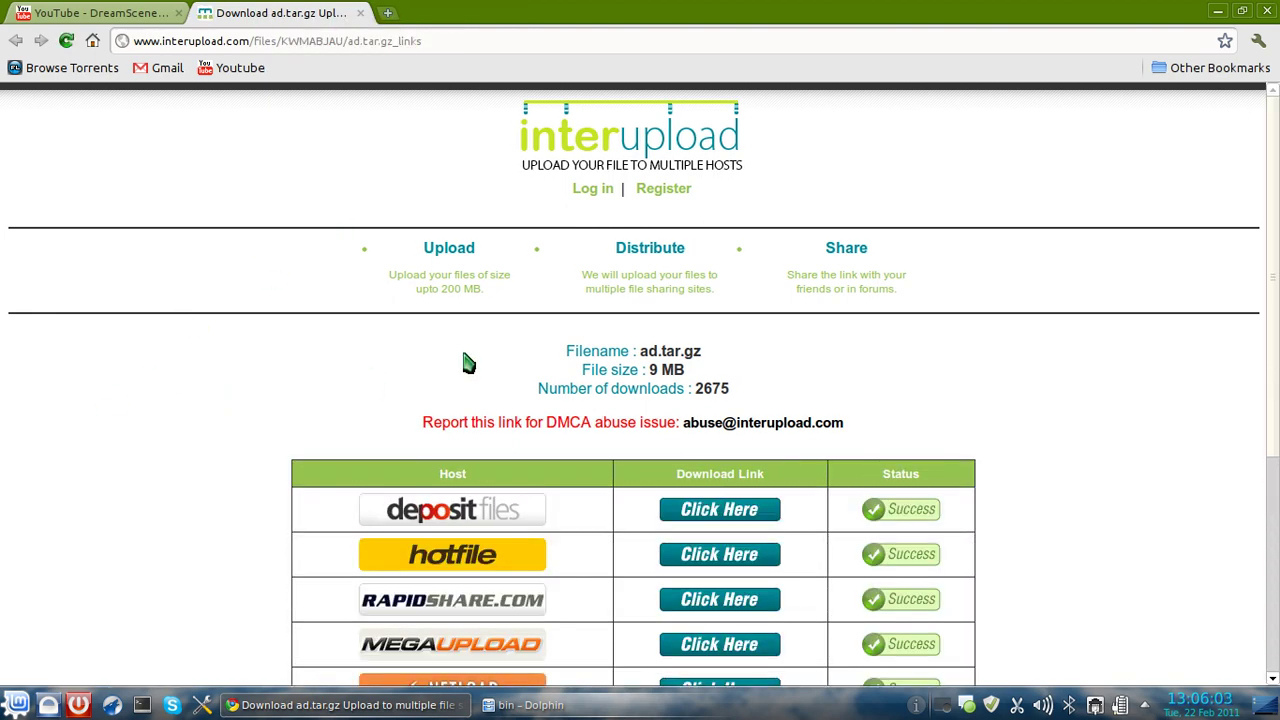
Step: Look over the ad.tar.gz (9 MB) InterUpload page and its successful mirror hosts
scroll(610, 340, "down", 1)
scroll(626, 334, "down", 2)
scroll(723, 429, "down", 4)
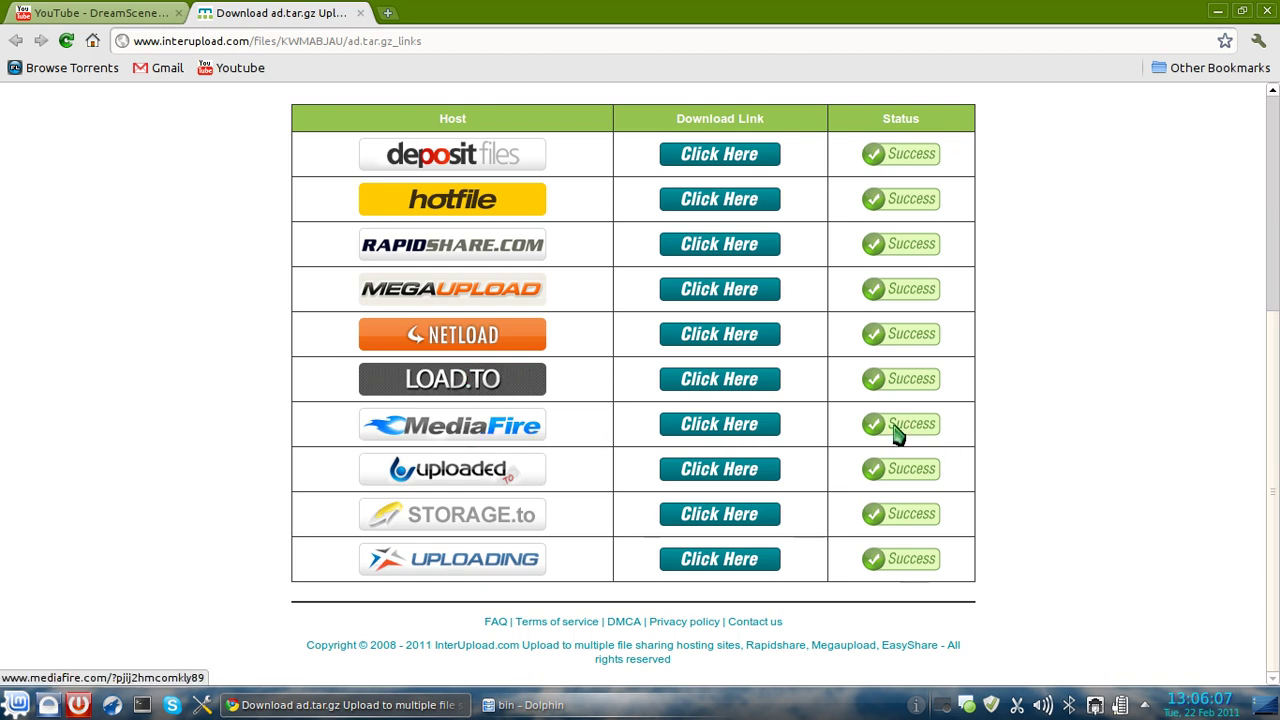
scroll(129, 400, "up", 3)
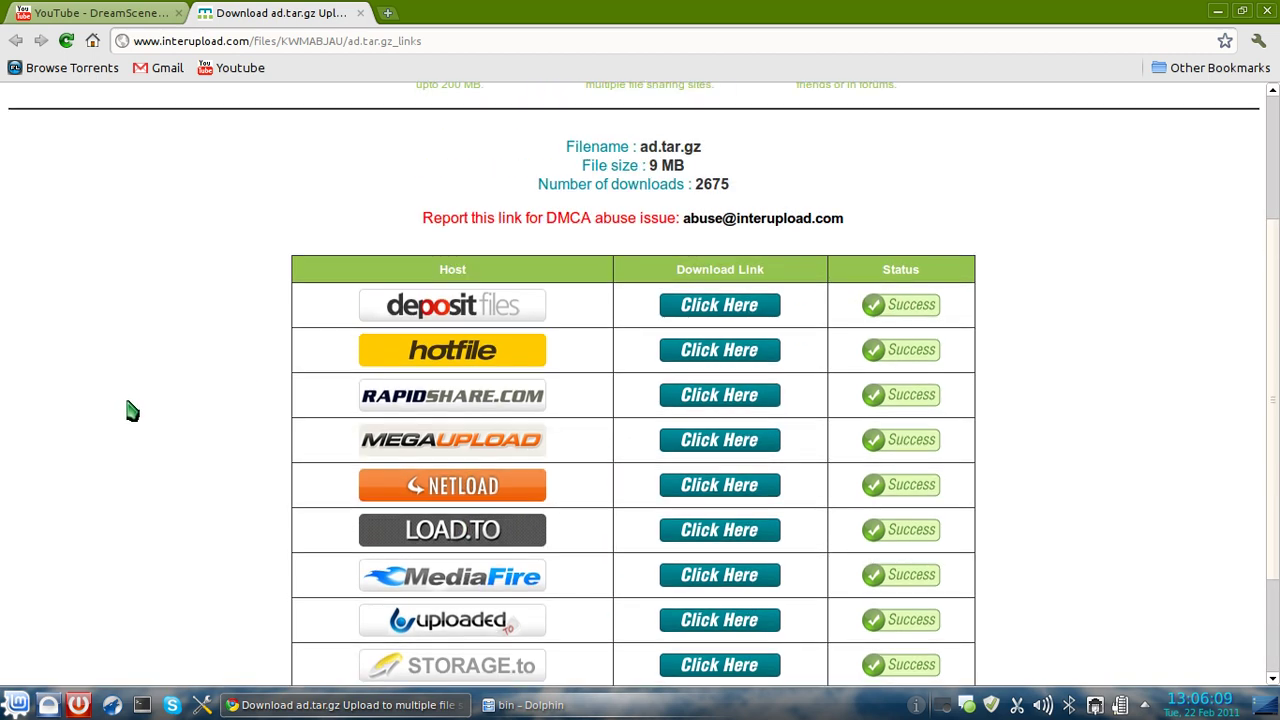
scroll(245, 320, "down", 3)
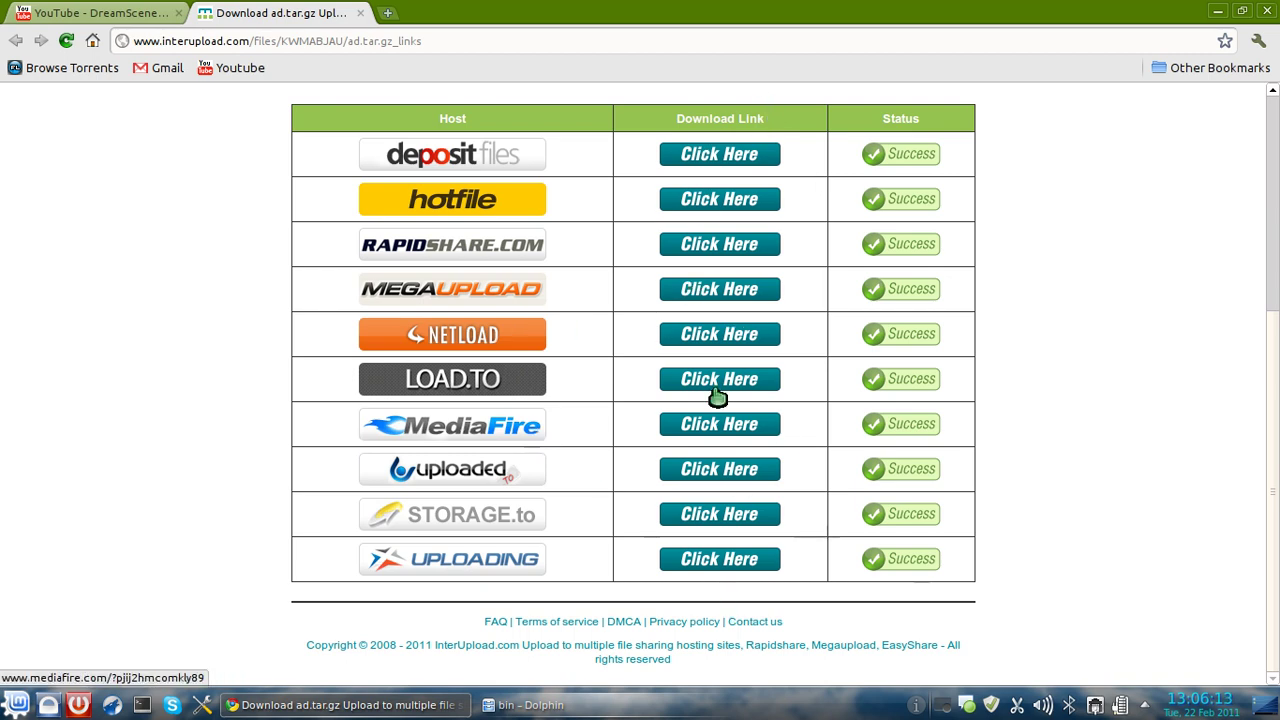
scroll(1012, 218, "up", 7)
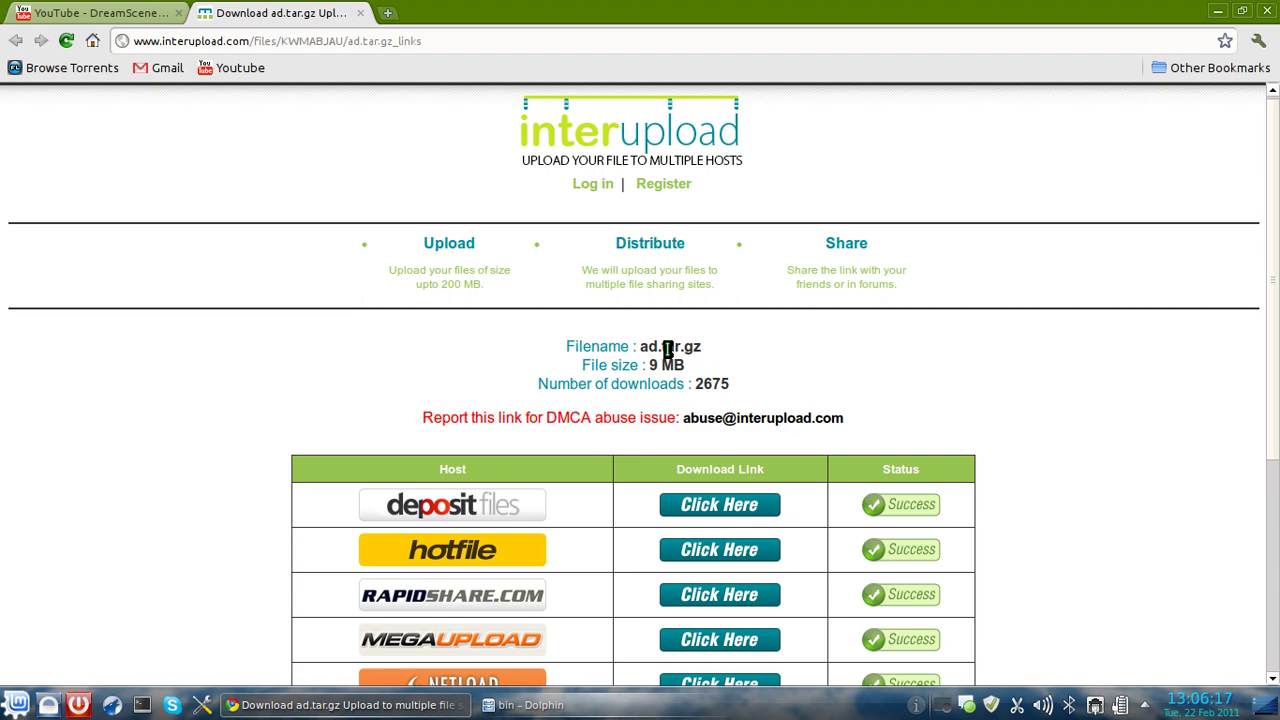
Step: Close the download tab, minimize Chrome, and show the Downloads folder in Dolphin
left_click(359, 13)
left_click(1219, 11)
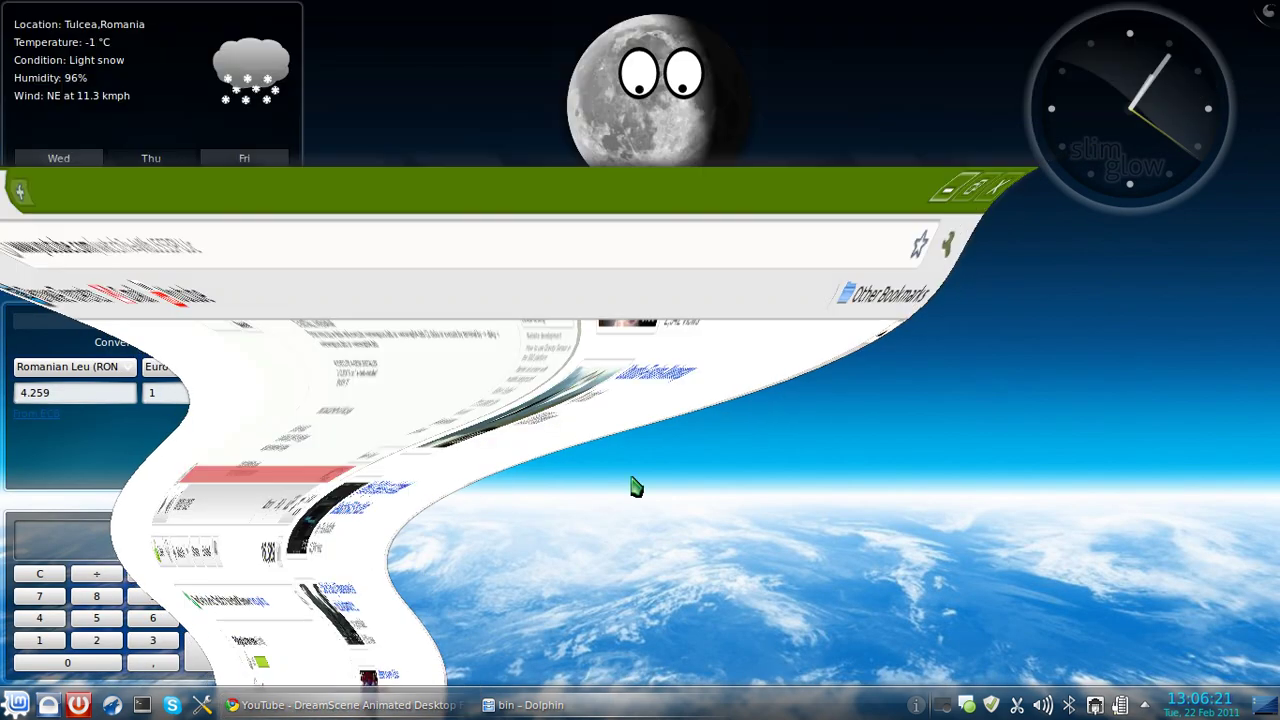
left_click(528, 705)
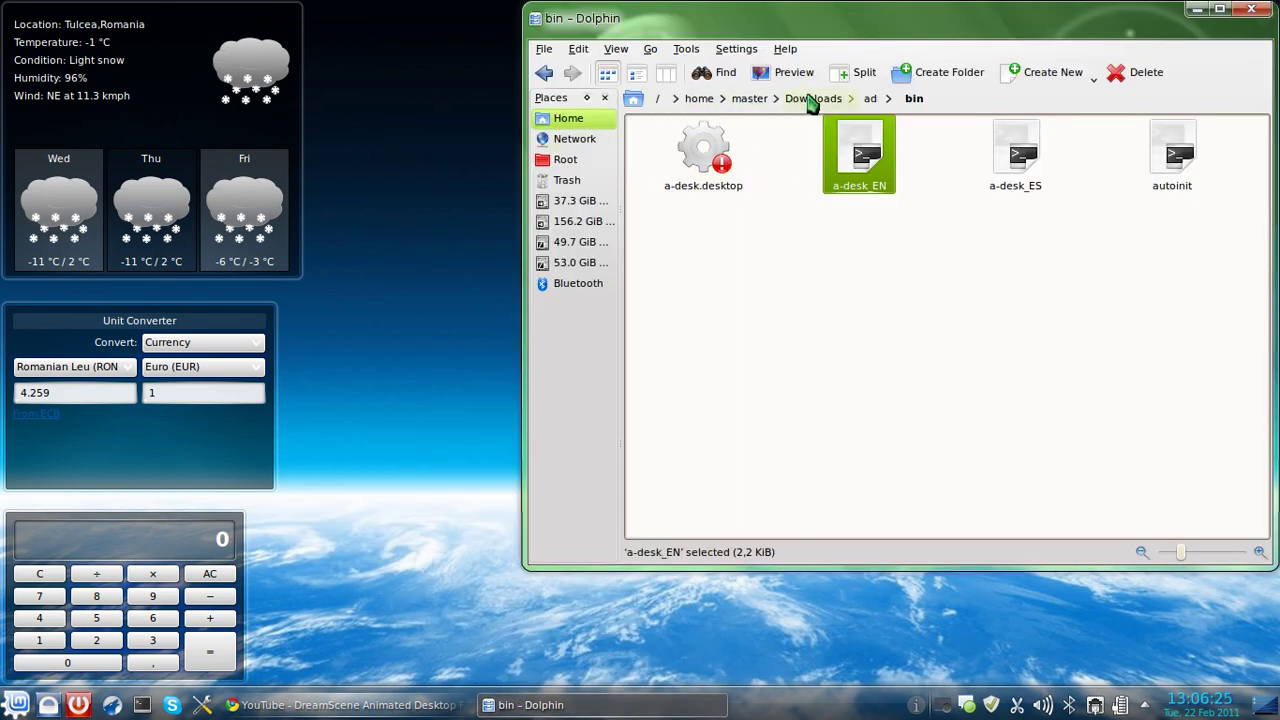
left_click(810, 100)
Step: Extract ad.tar.gz here with Extract Archive Here and open the resulting ad folder
scroll(1000, 340, "down", 2)
scroll(1060, 420, "down", 1)
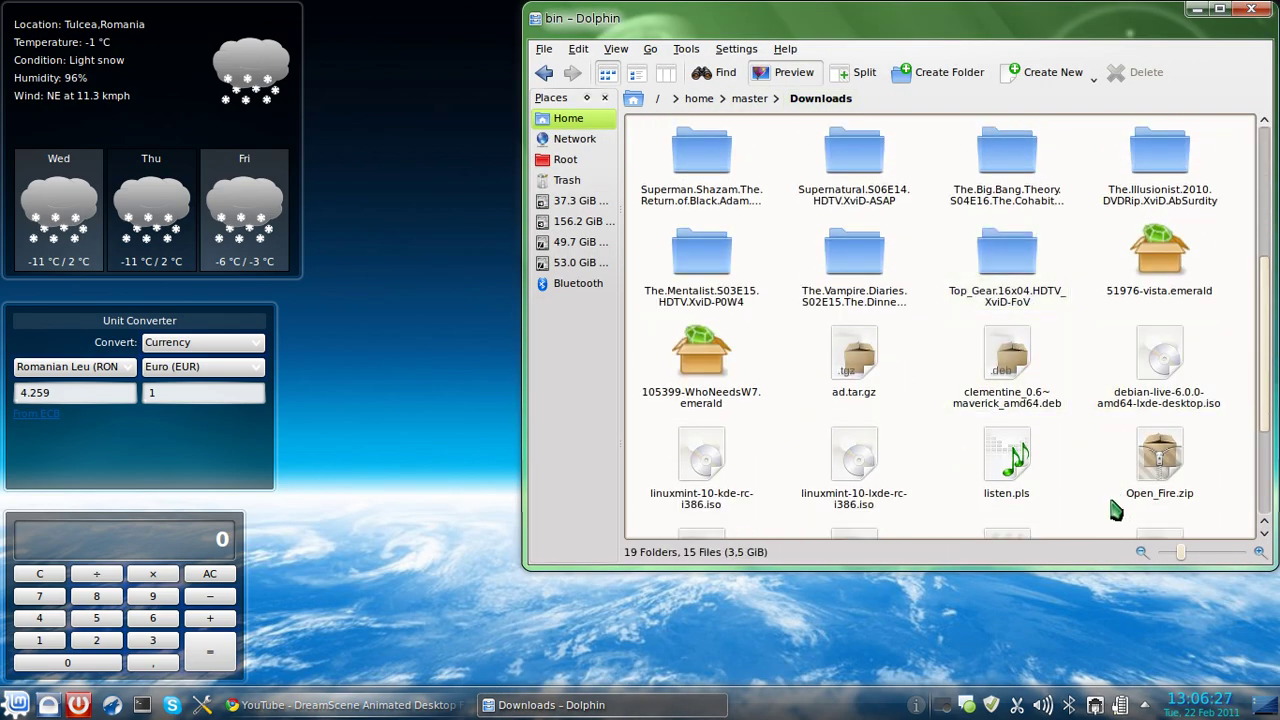
right_click(855, 368)
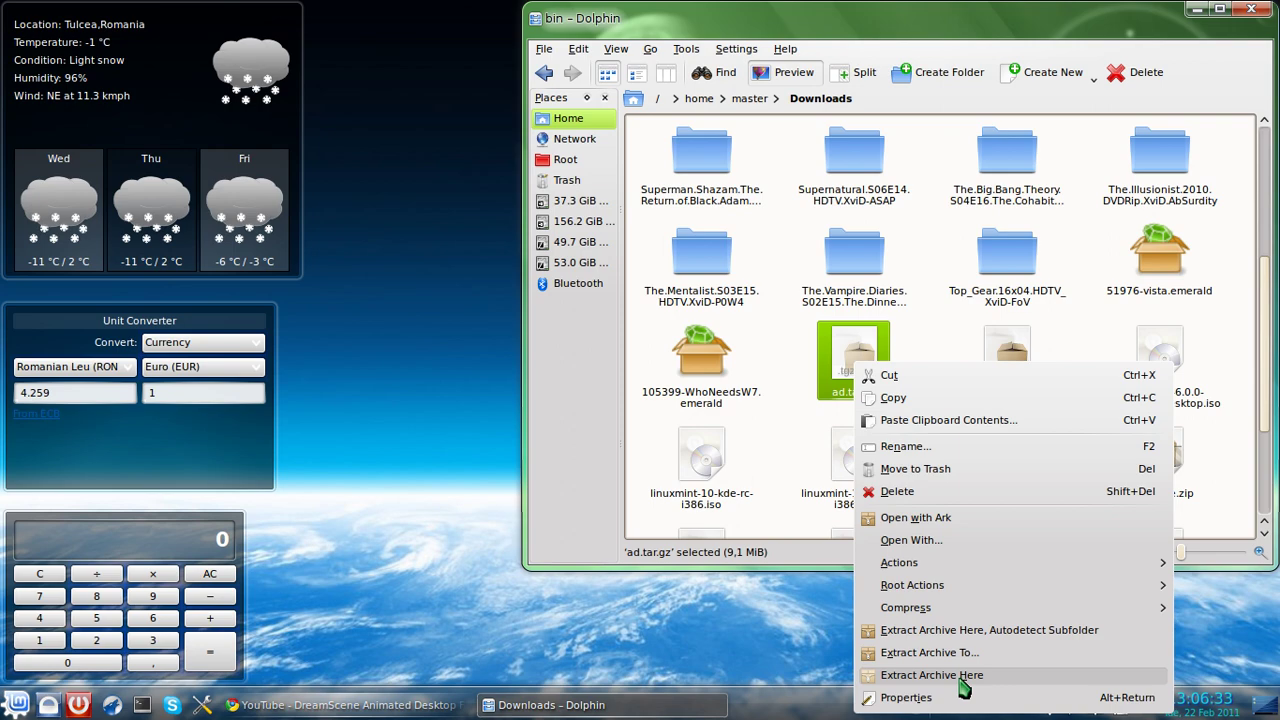
left_click(903, 676)
scroll(925, 230, "up", 3)
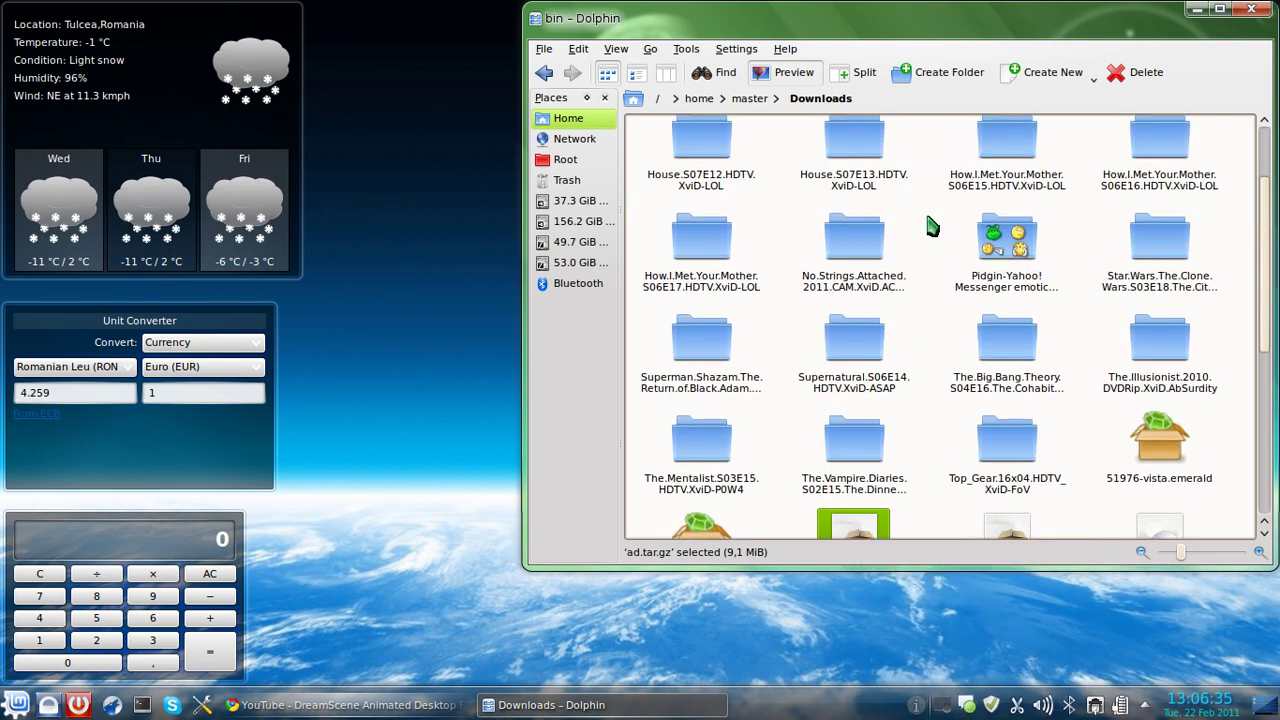
left_click(690, 160)
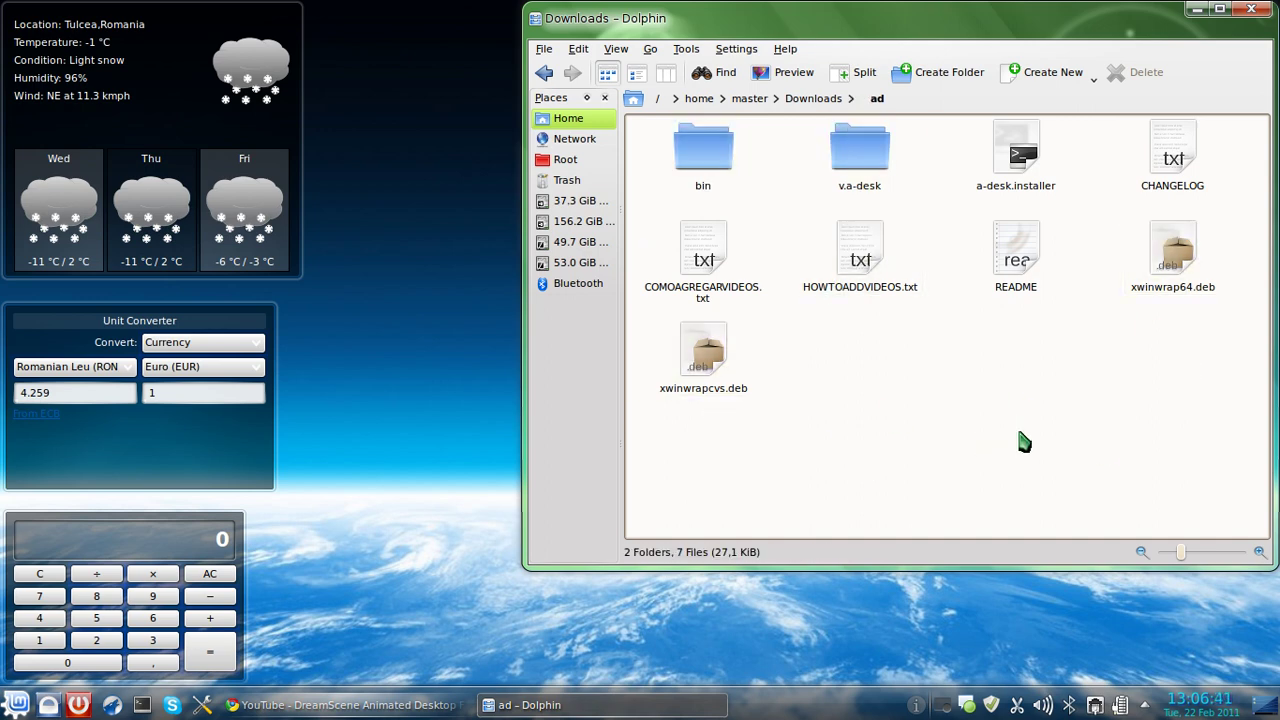
Step: Open the ad folder's README in Kate and highlight the 'apt-get install zenity mplayer unrar rar' line
left_click(1018, 262)
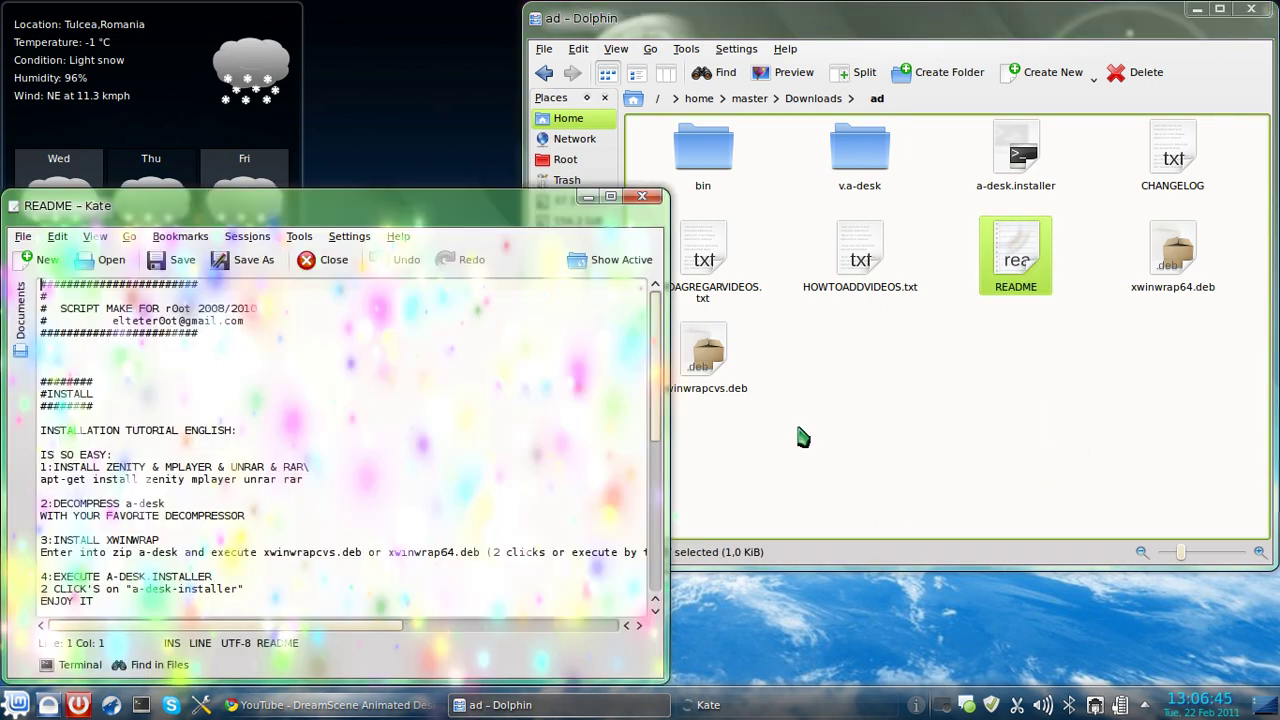
scroll(349, 408, "down", 2)
scroll(346, 420, "down", 1)
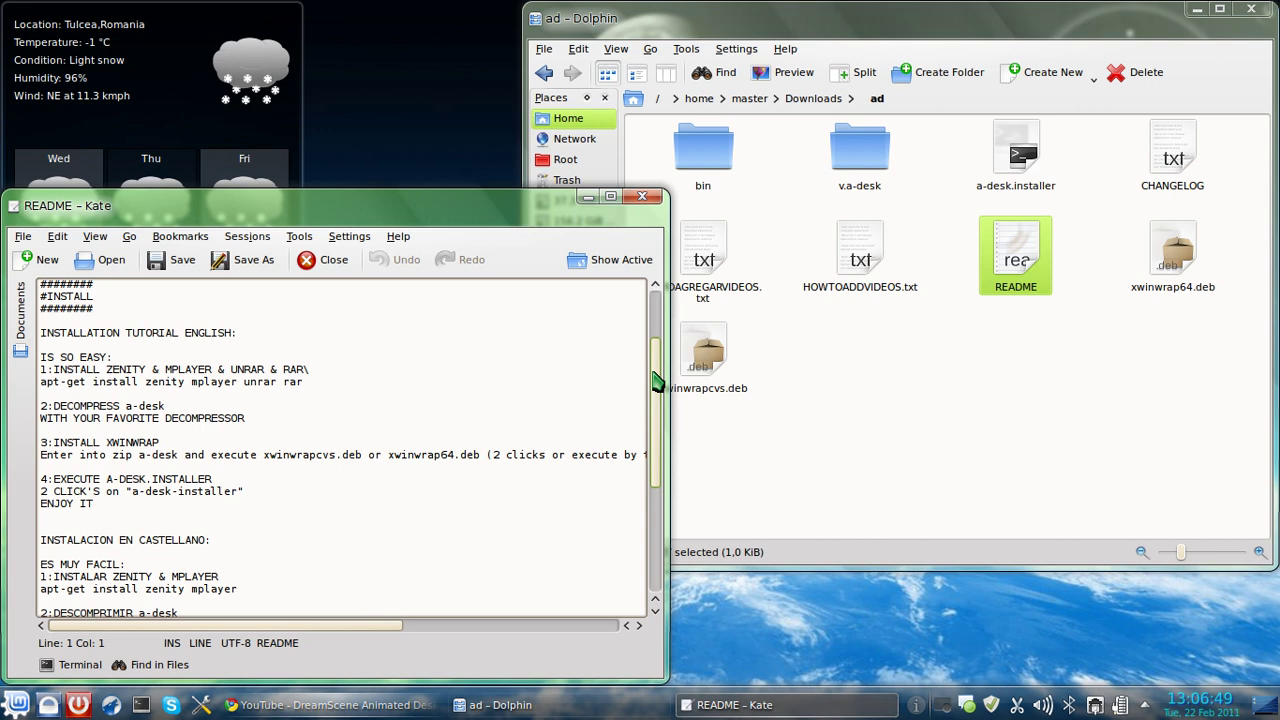
scroll(655, 380, "up", 1)
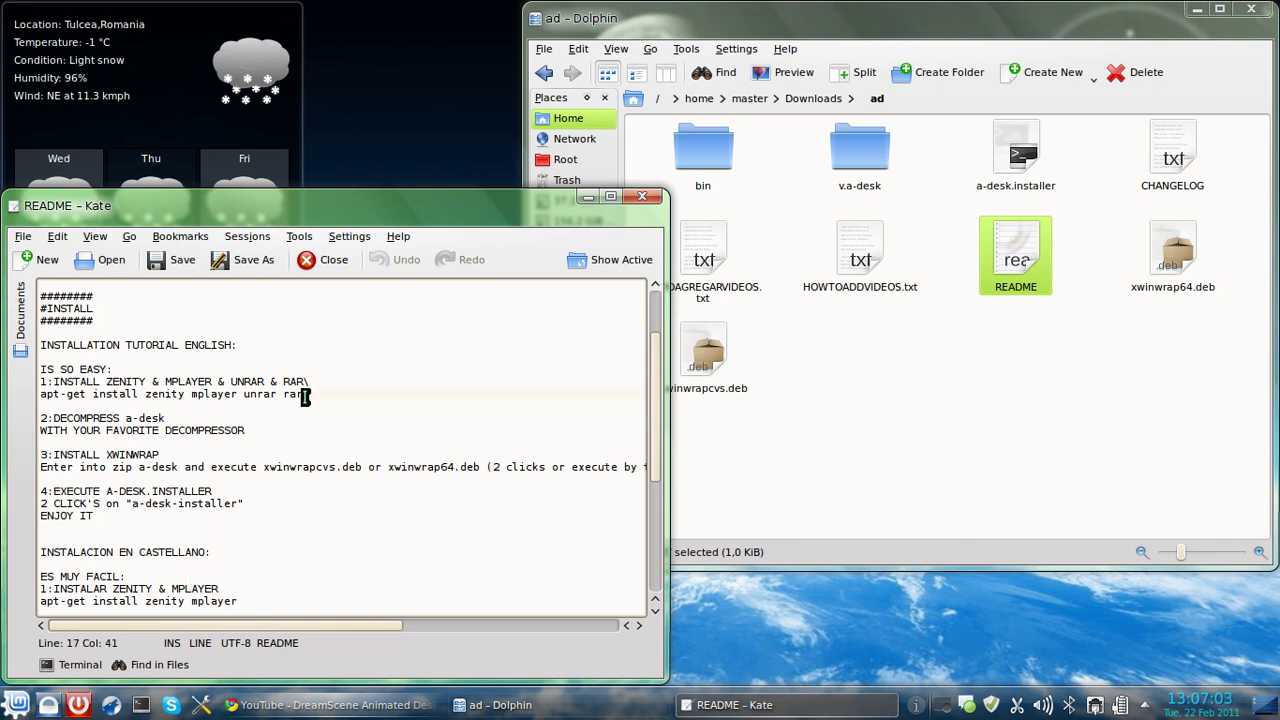
left_click_drag(305, 397, 184, 406)
left_click_drag(78, 400, 40, 397)
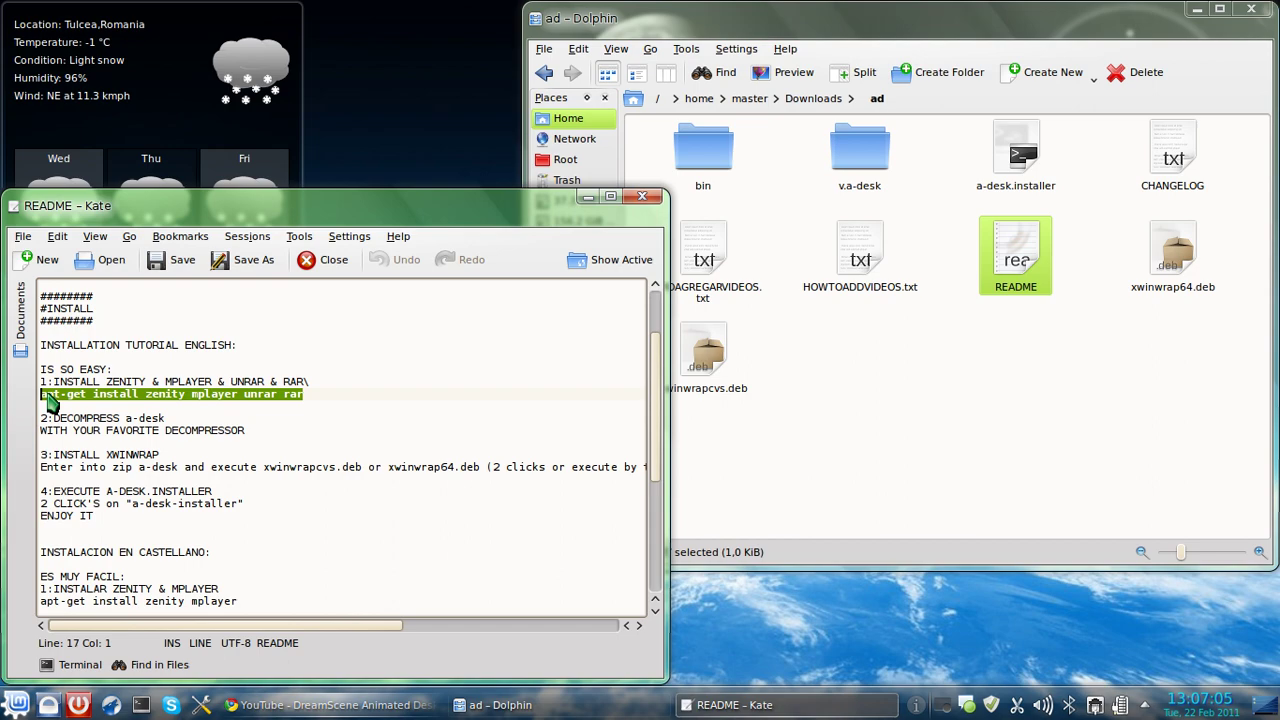
left_click(141, 705)
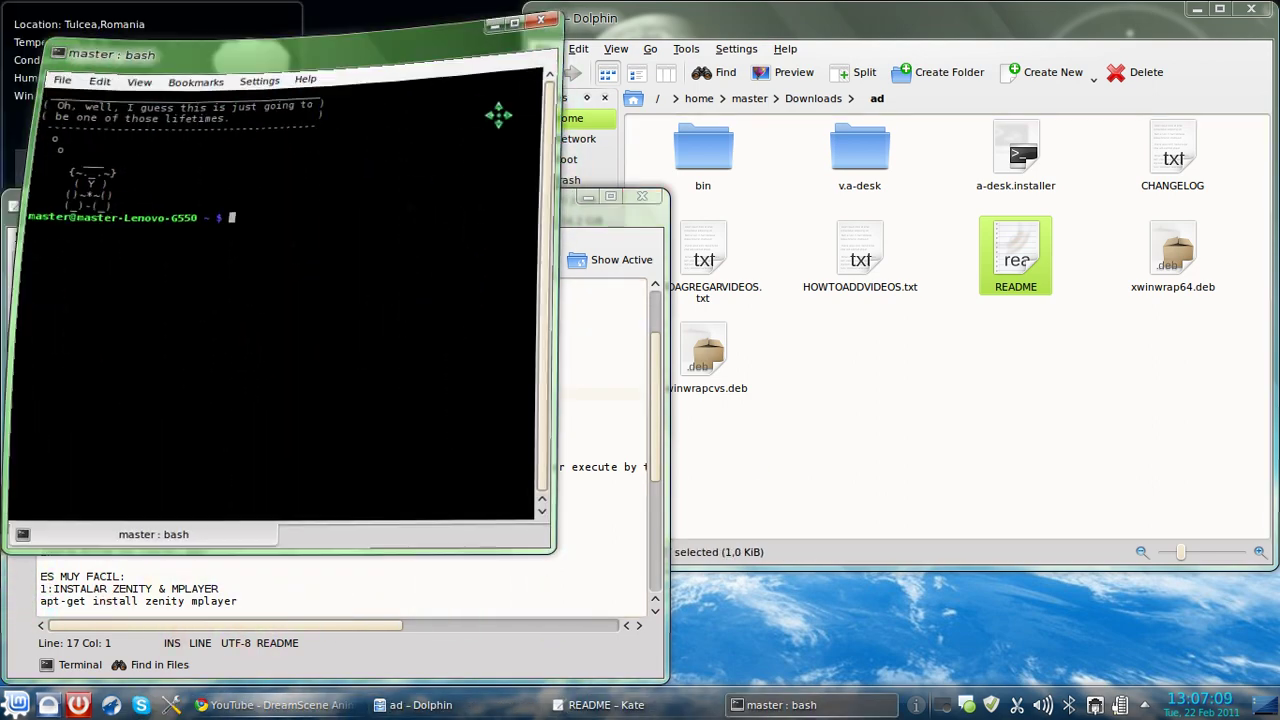
mouse_move(494, 114)
left_mouse_down()
mouse_move(1034, 75)
mouse_move(951, 88)
left_mouse_up()
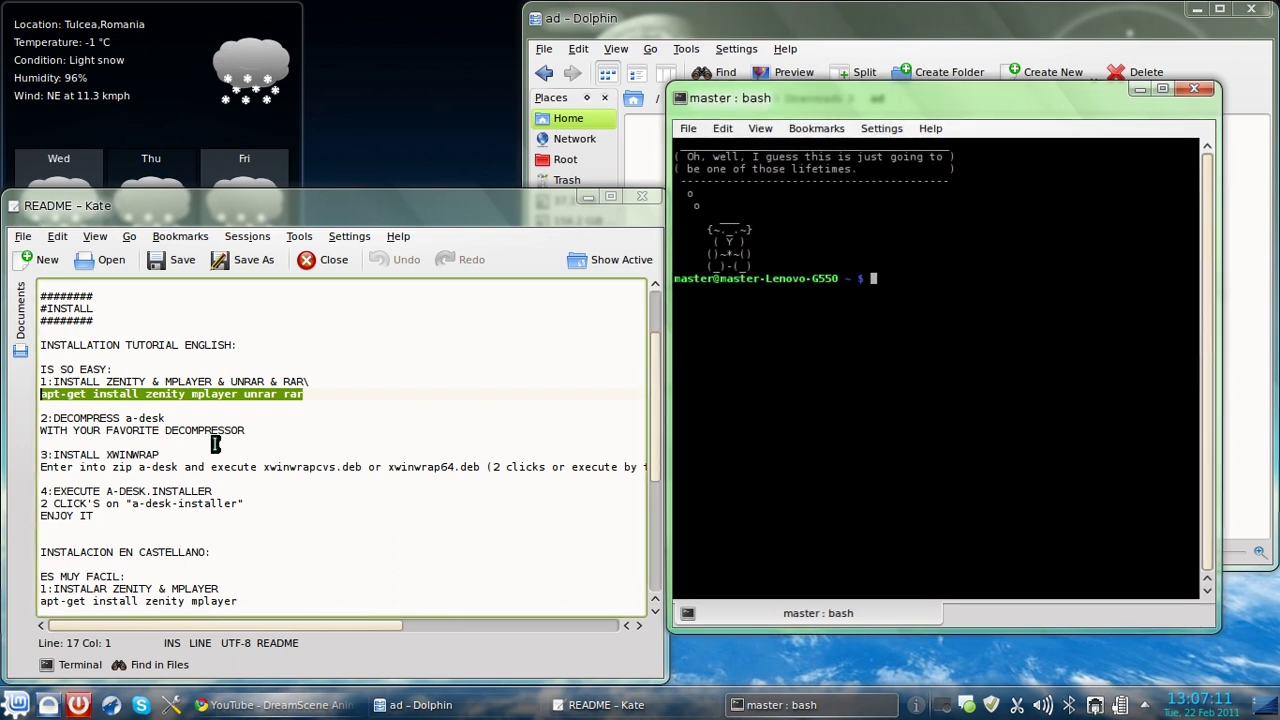
right_click(200, 398)
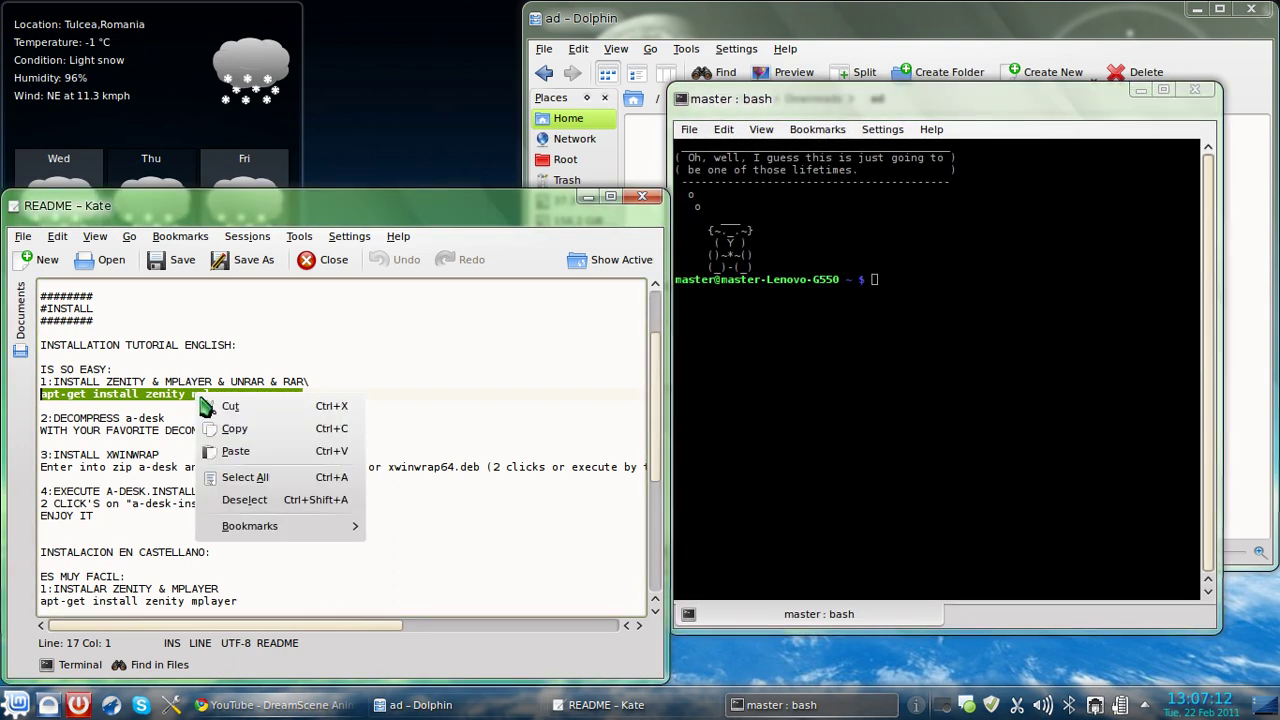
left_click(250, 428)
left_click(880, 279)
right_click(886, 278)
left_click(910, 309)
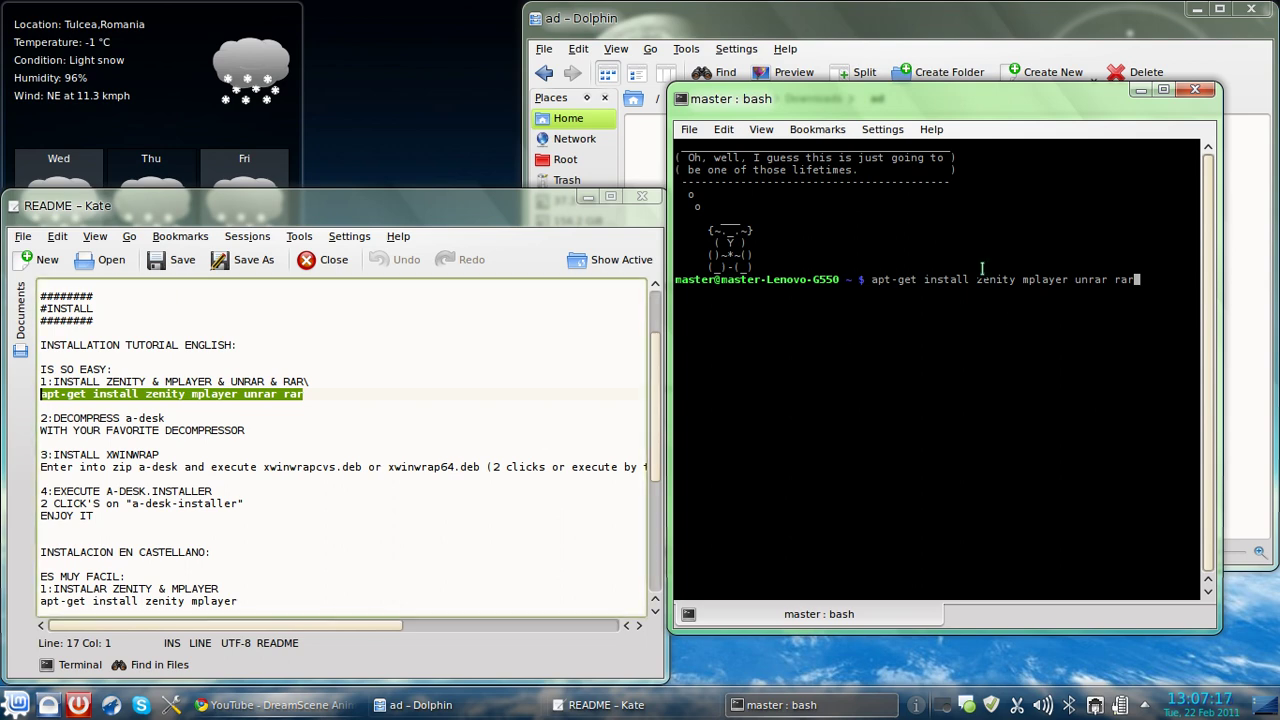
left_click(1197, 91)
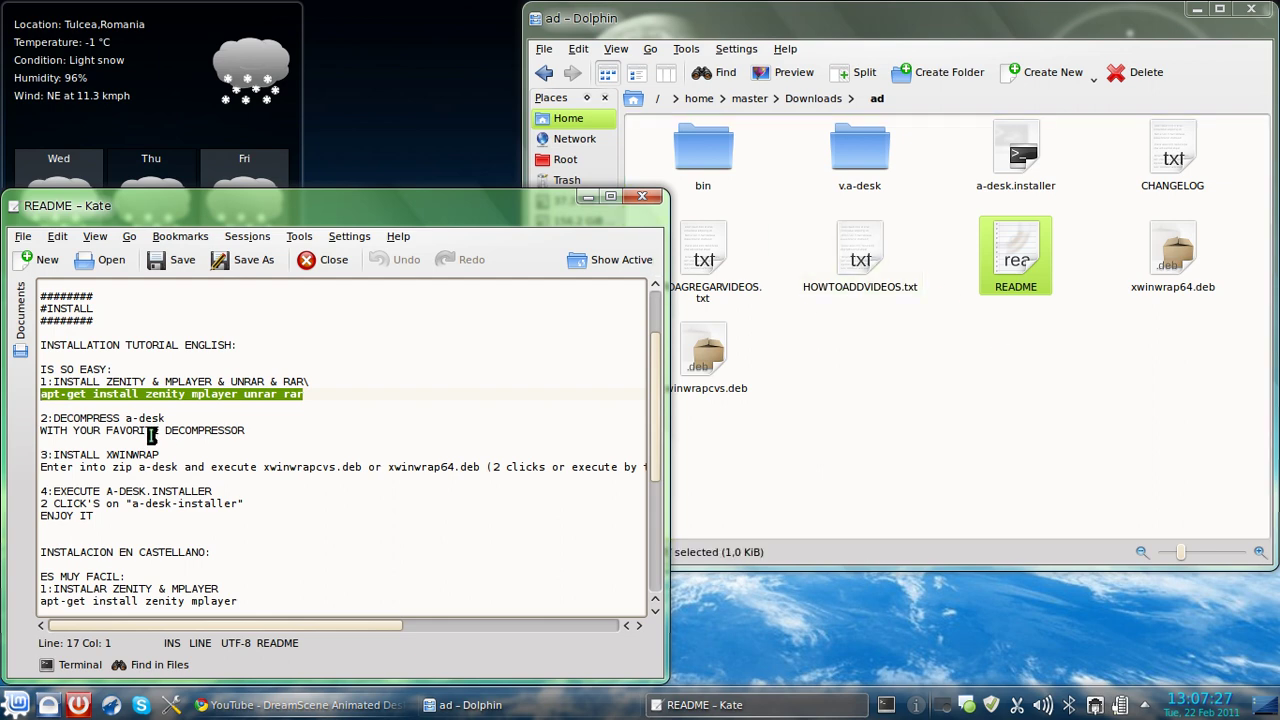
Step: Highlight and then clear the decompress step text in the README
left_click_drag(246, 430, 80, 420)
left_click(294, 444)
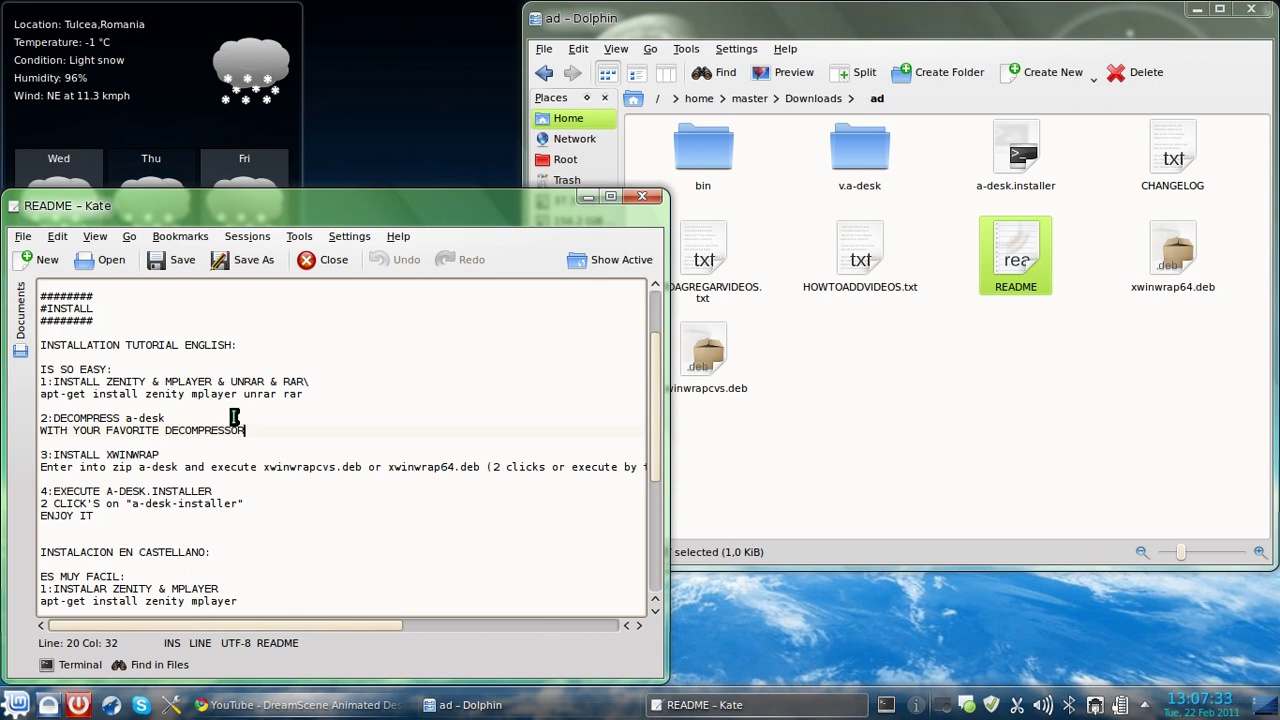
scroll(234, 416, "down", 1)
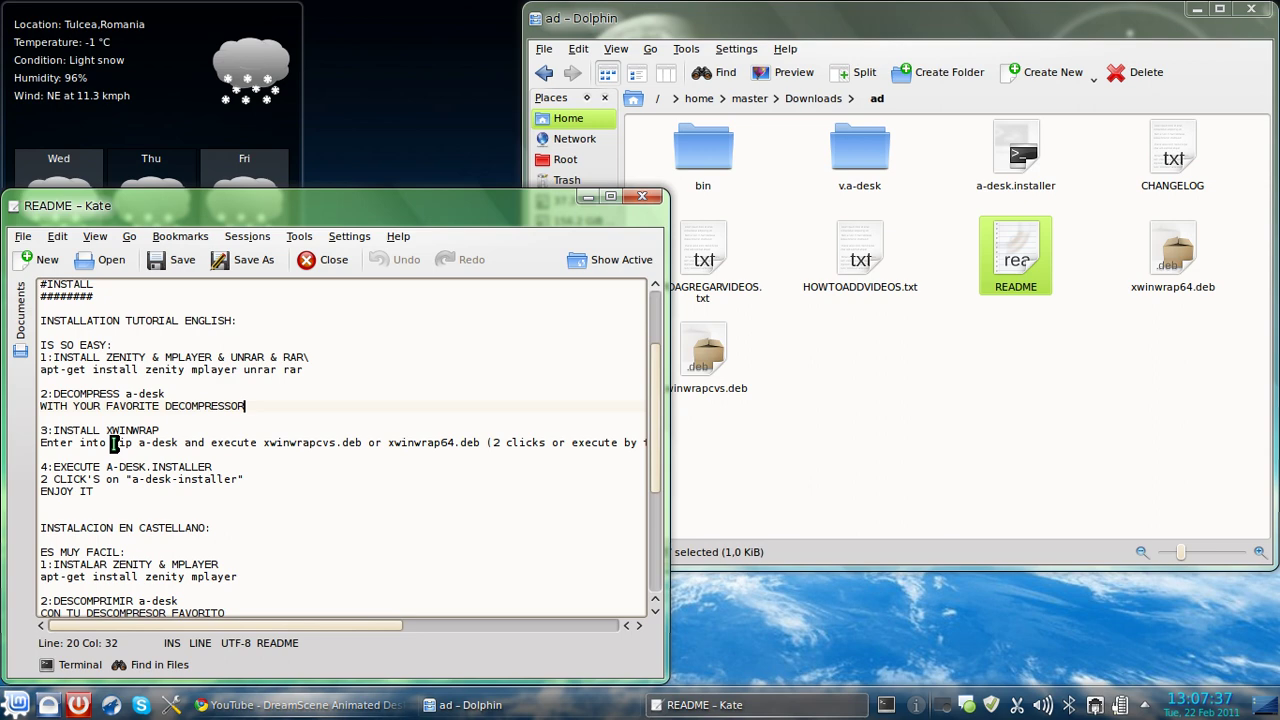
Step: In Dolphin, select and deselect xwinwrapcvs.deb and xwinwrap64.deb, then scroll the ad folder list
left_click(835, 411)
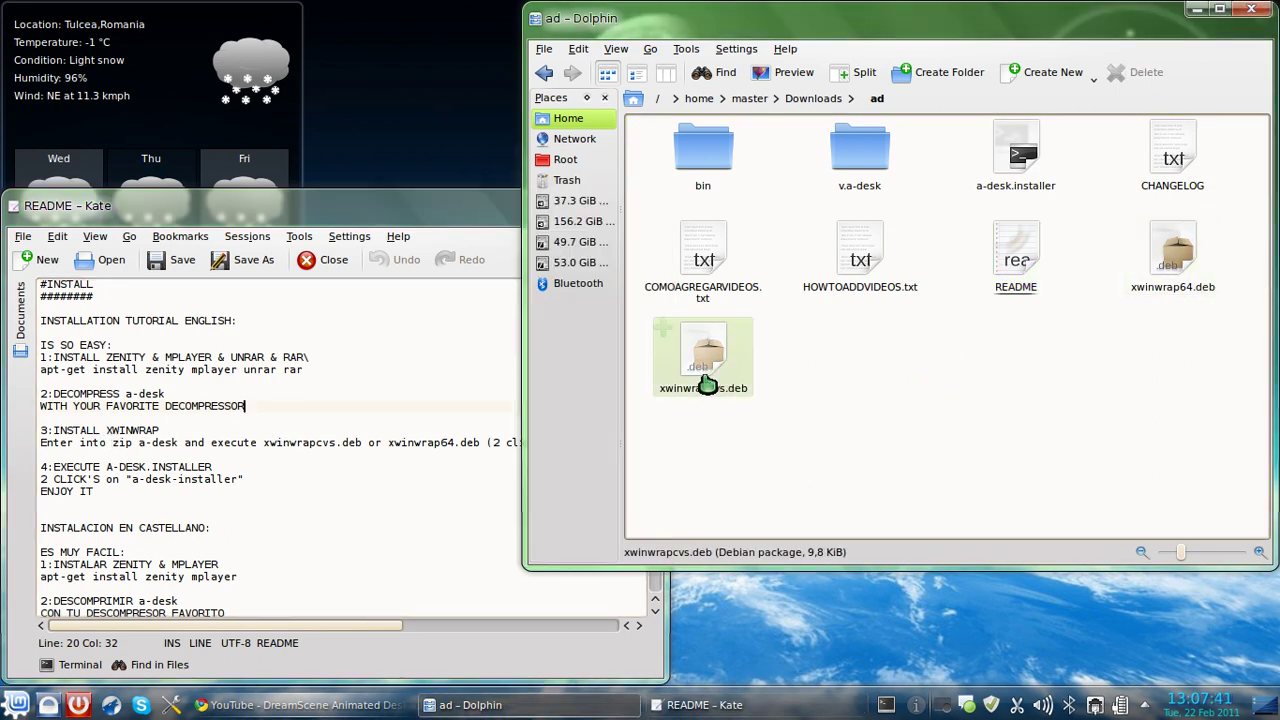
left_click_drag(838, 428, 660, 352)
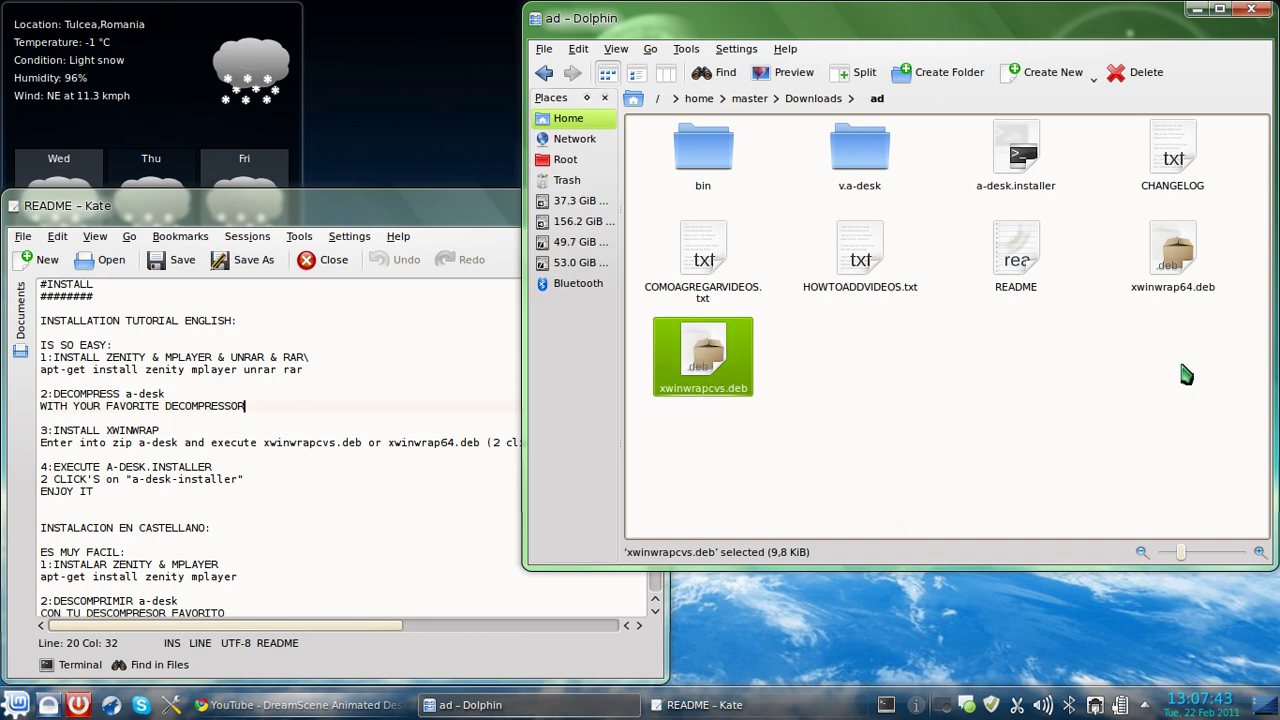
left_click(1226, 342)
left_click(1175, 252)
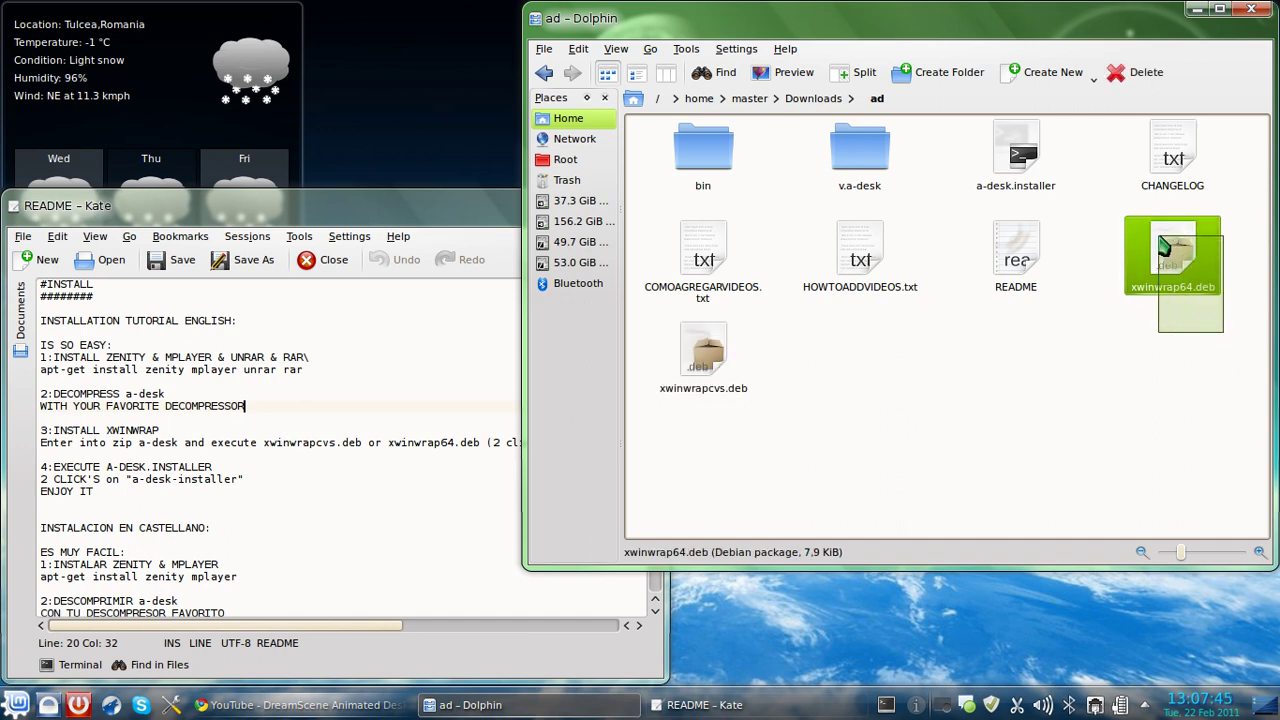
left_click(1110, 208)
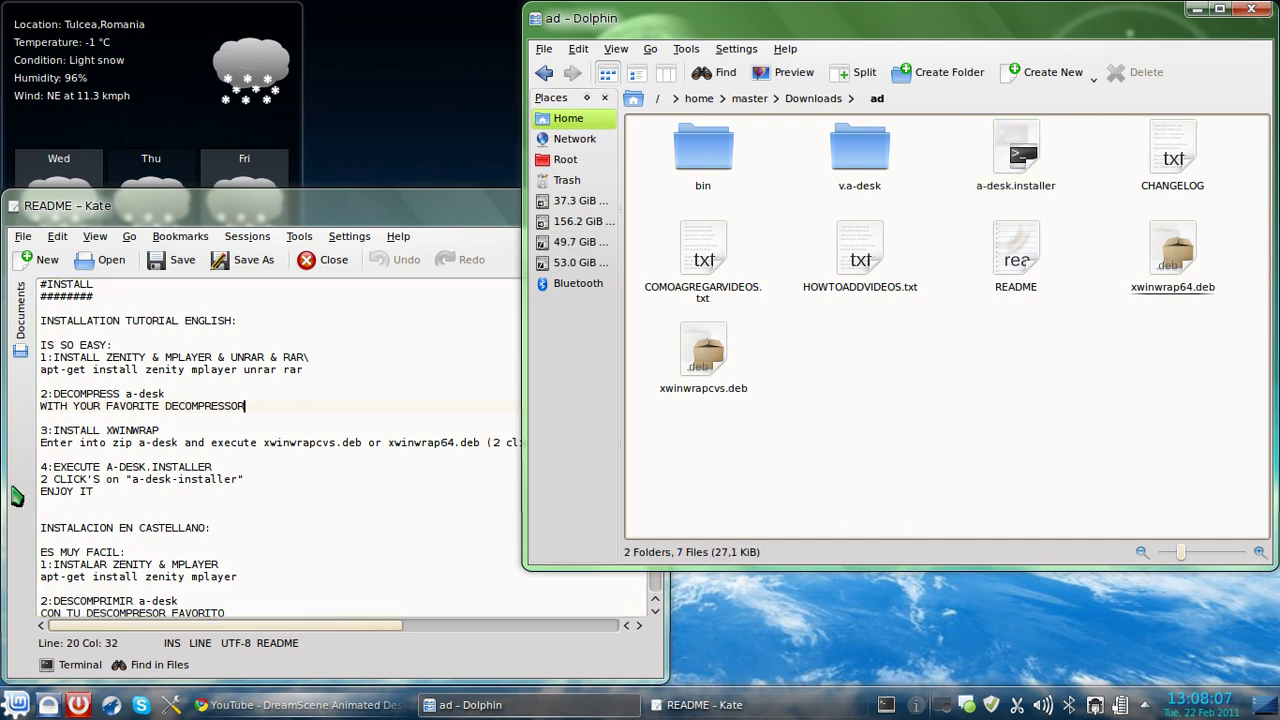
scroll(236, 471, "down", 2)
scroll(236, 471, "down", 1)
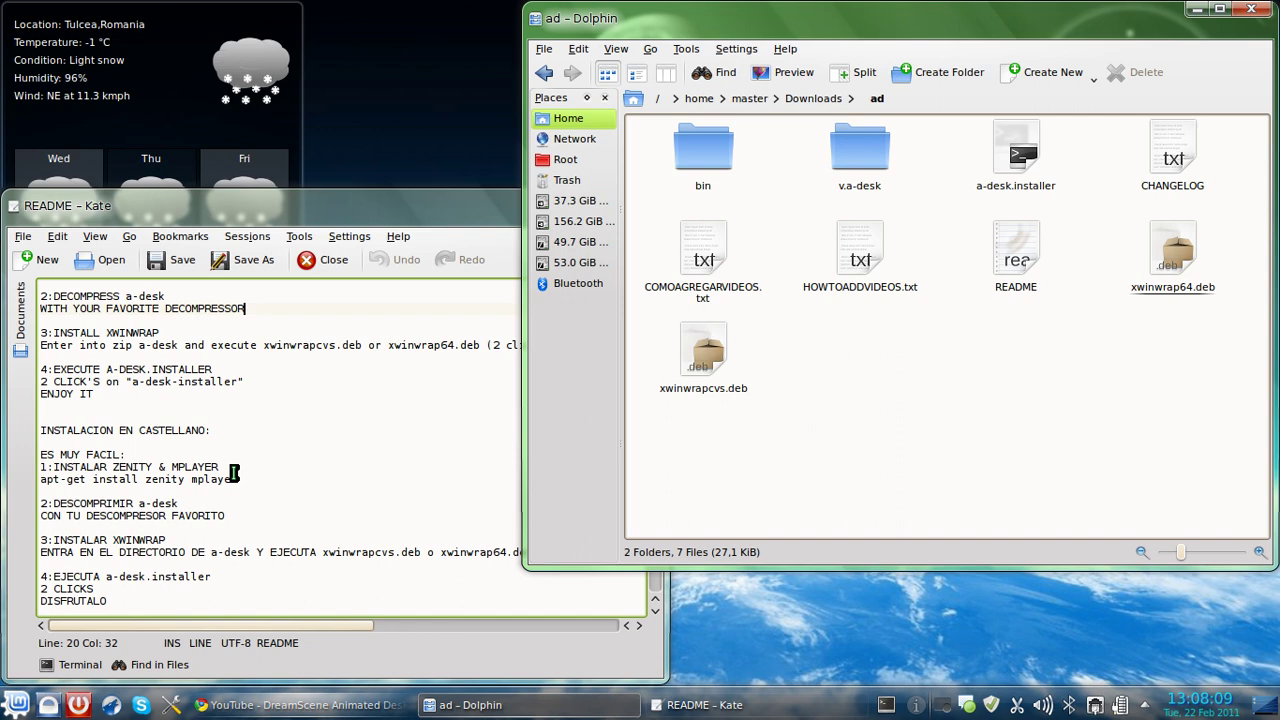
scroll(236, 471, "down", 1)
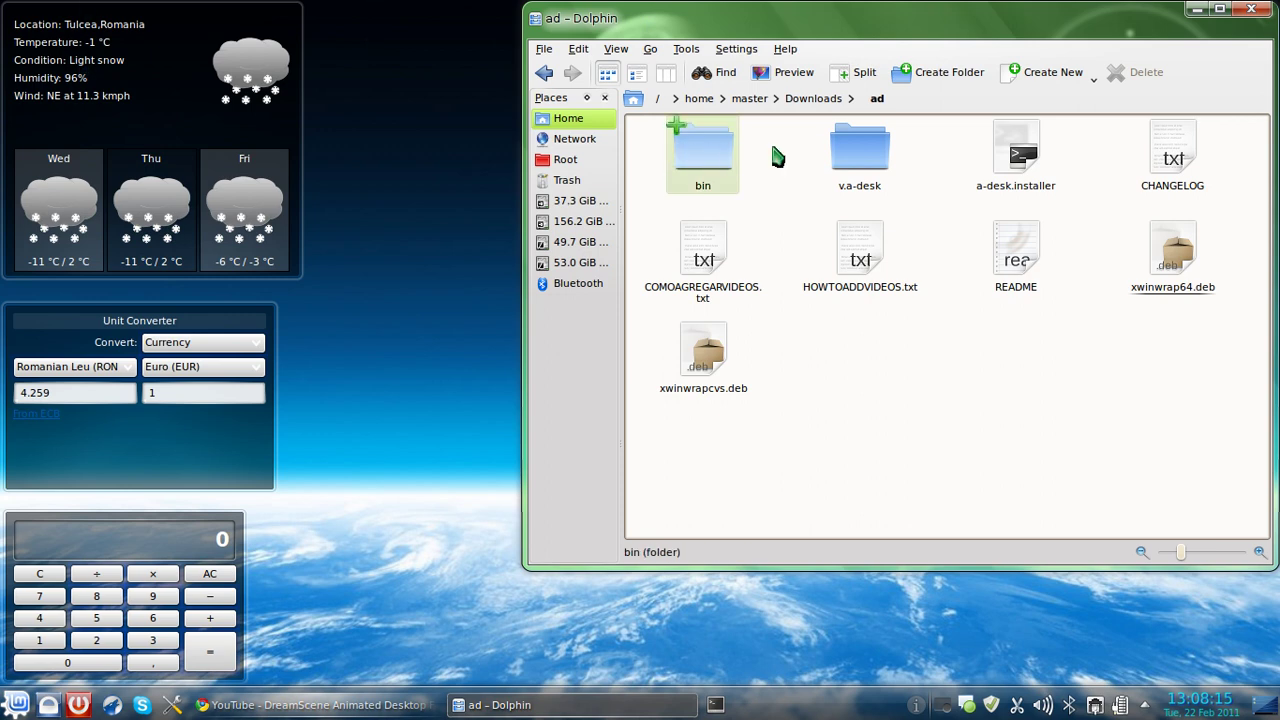
Step: Open the v.a-desk video folder and select the atomic_city.wmv clip
left_click(855, 160)
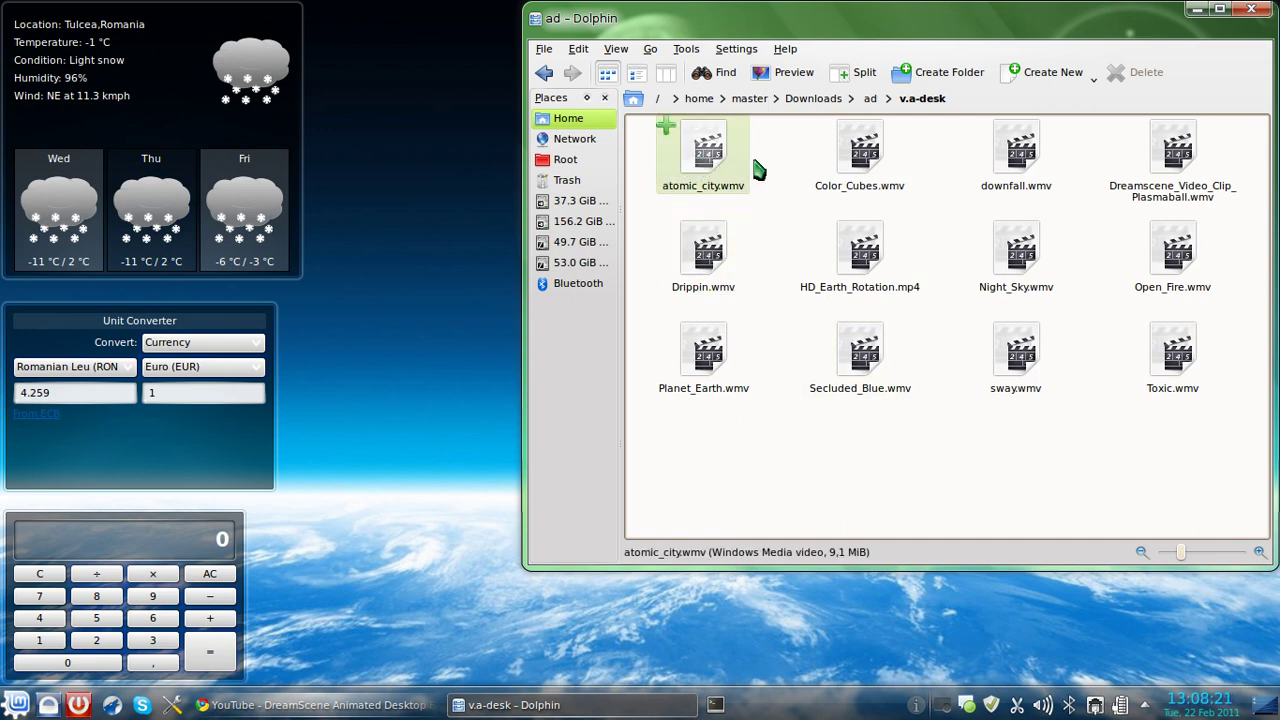
left_click_drag(767, 192, 659, 124)
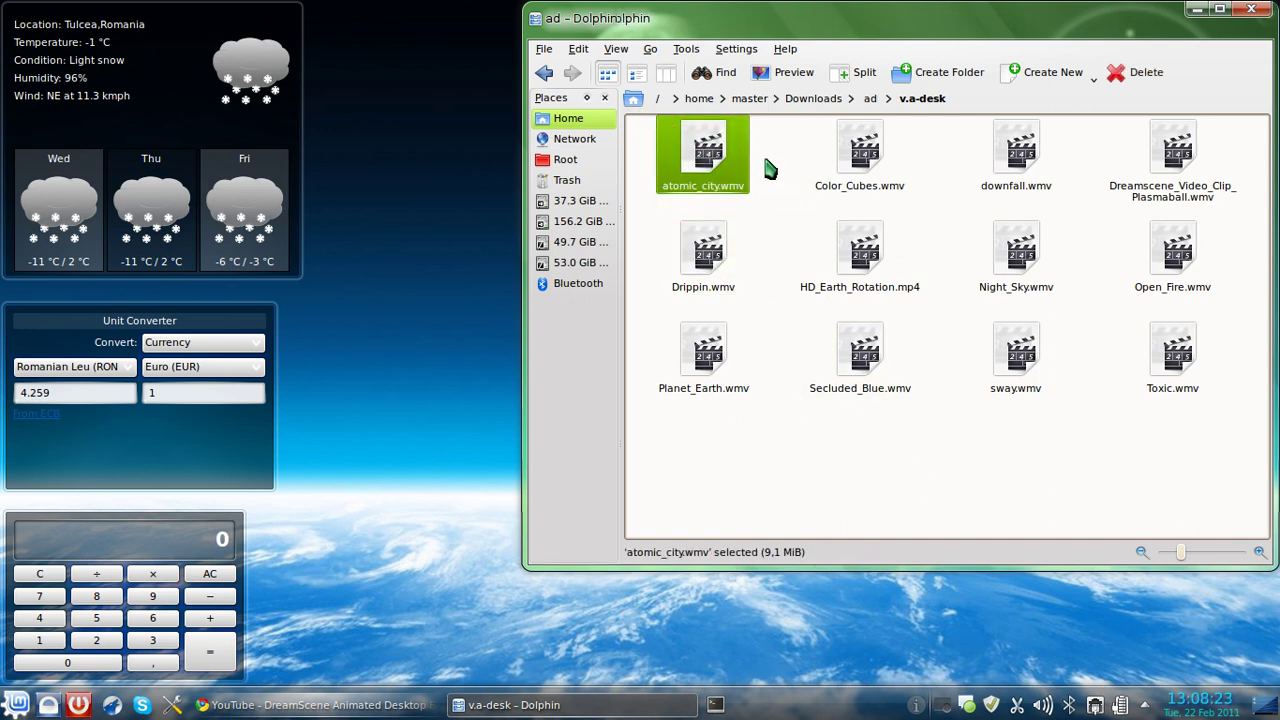
left_click(770, 170)
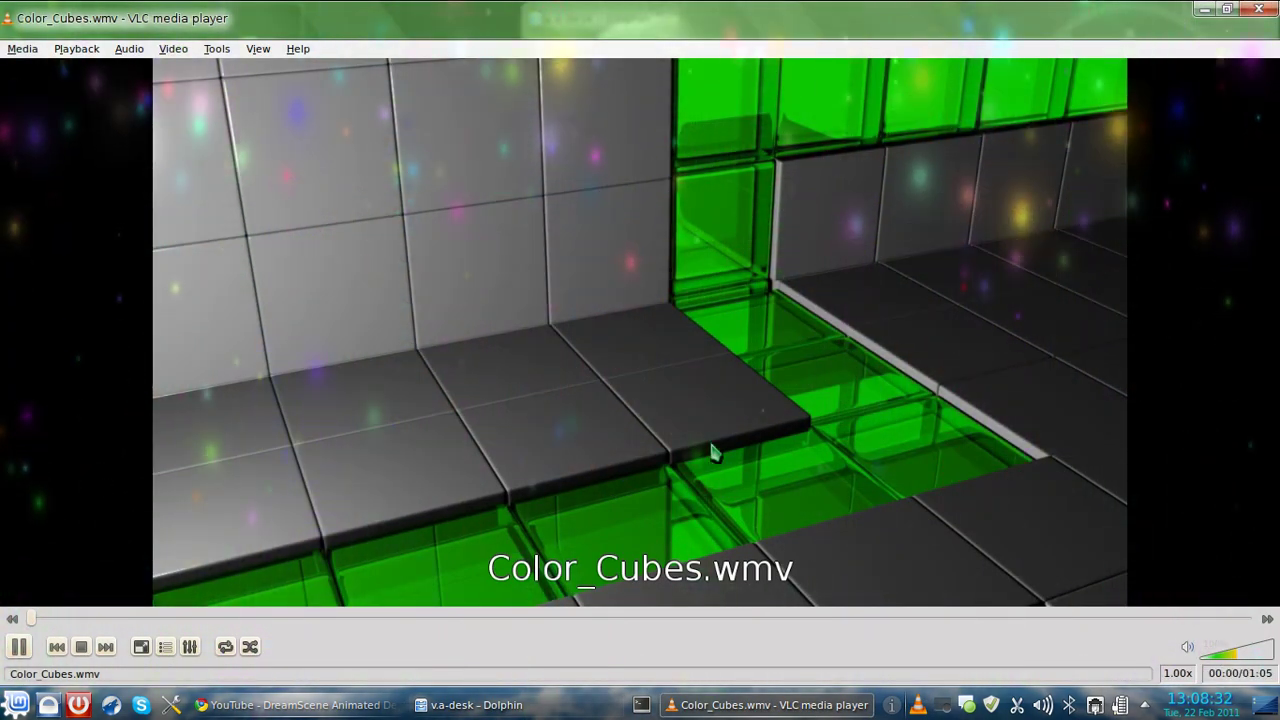
left_click_drag(31, 620, 318, 621)
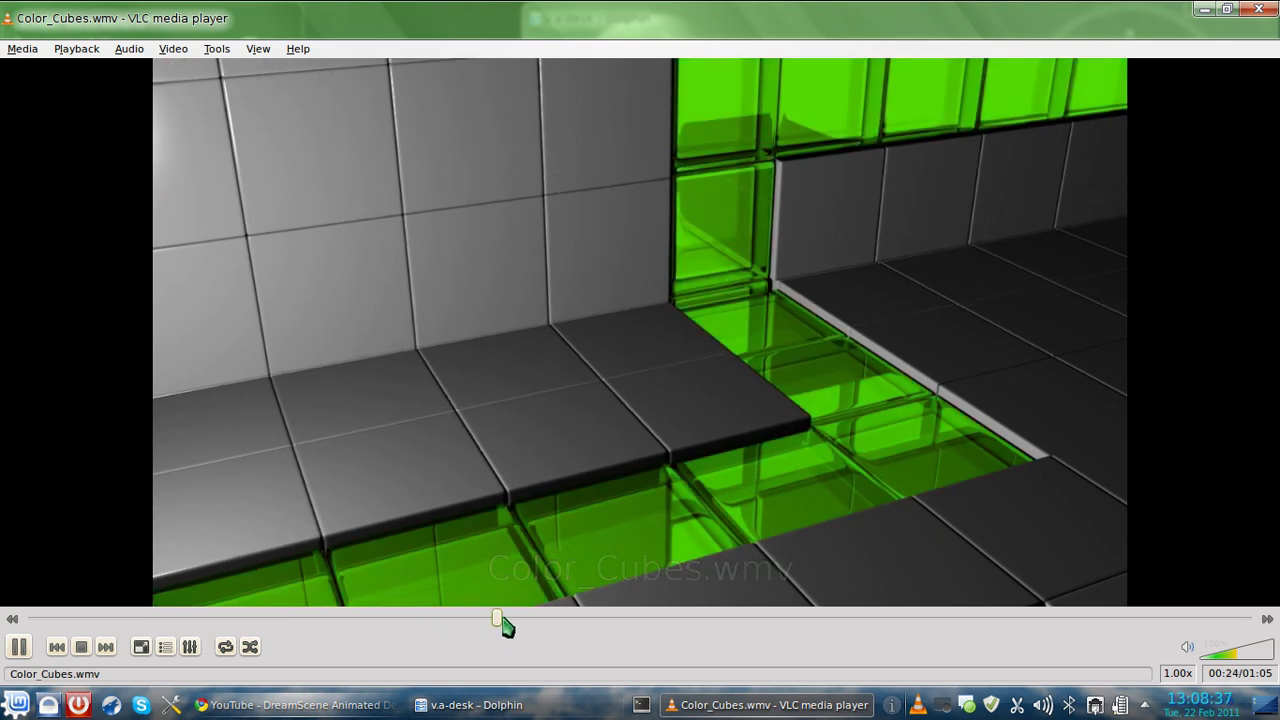
left_click_drag(318, 621, 645, 622)
left_click(852, 624)
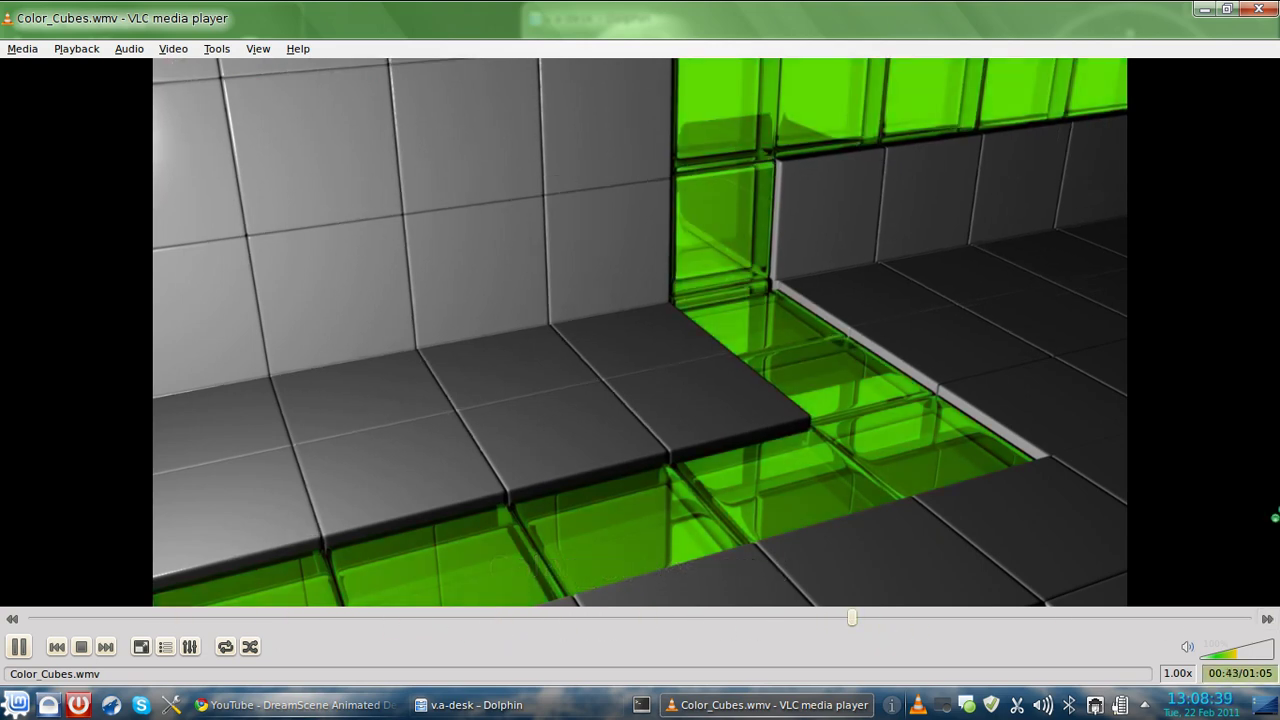
Step: Close the video player, navigate from ad into the bin folder, and launch a-desk_EN
left_click(1259, 9)
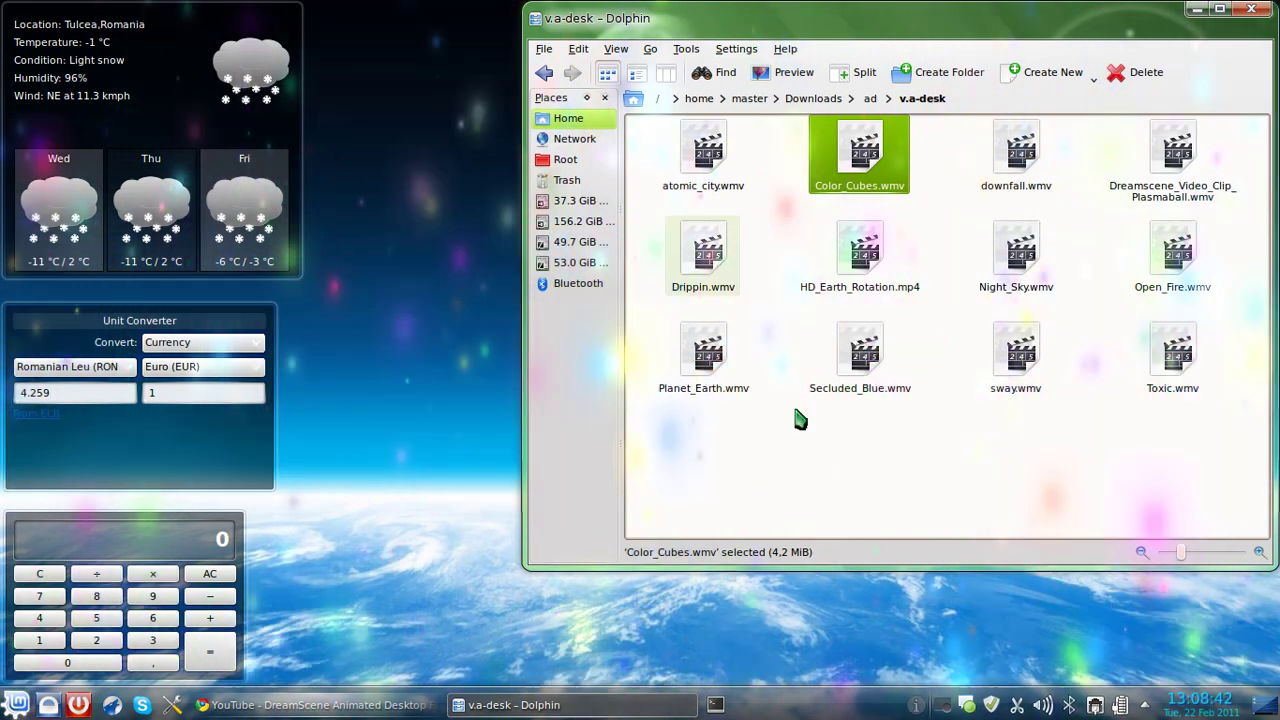
left_click(960, 520)
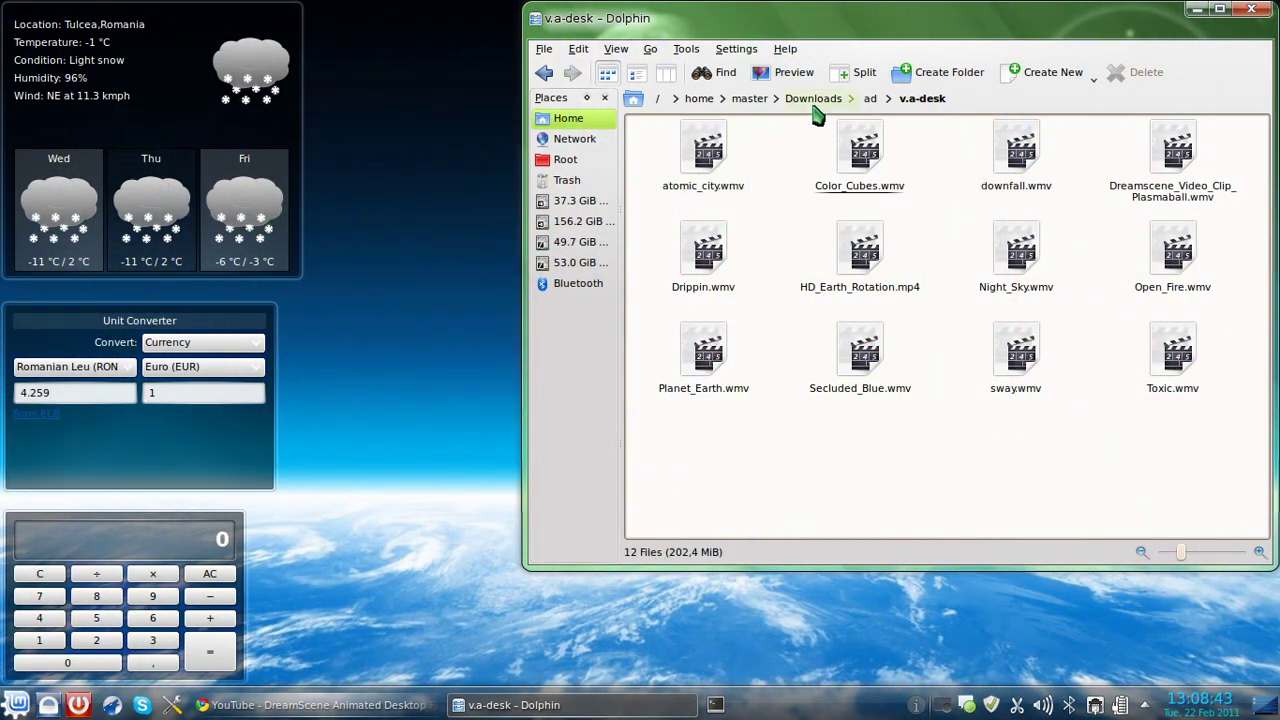
left_click(870, 99)
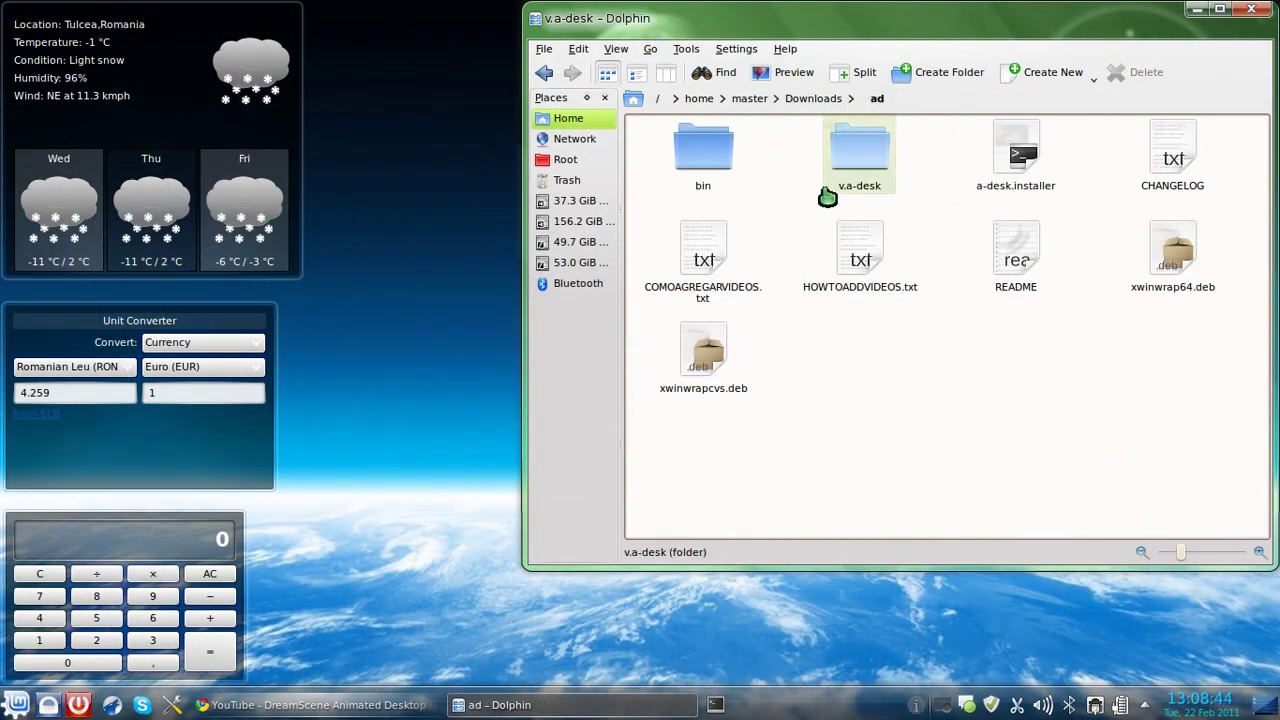
left_click(720, 168)
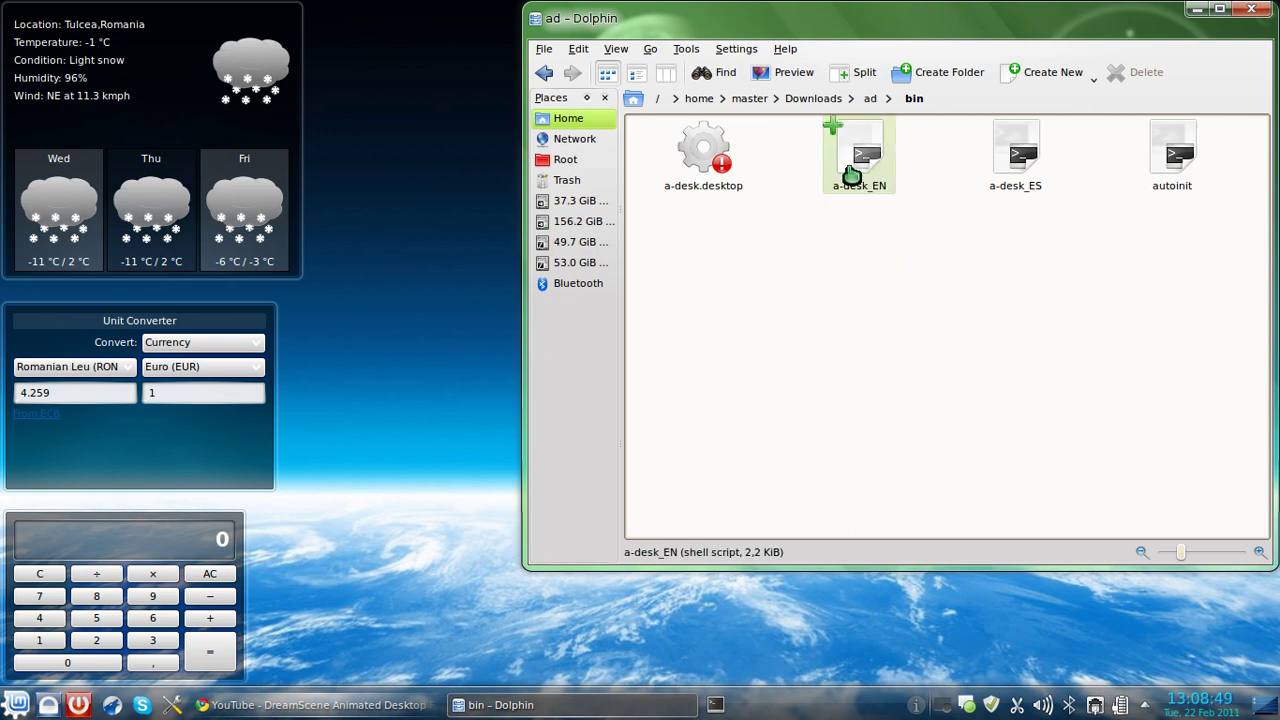
left_click(867, 101)
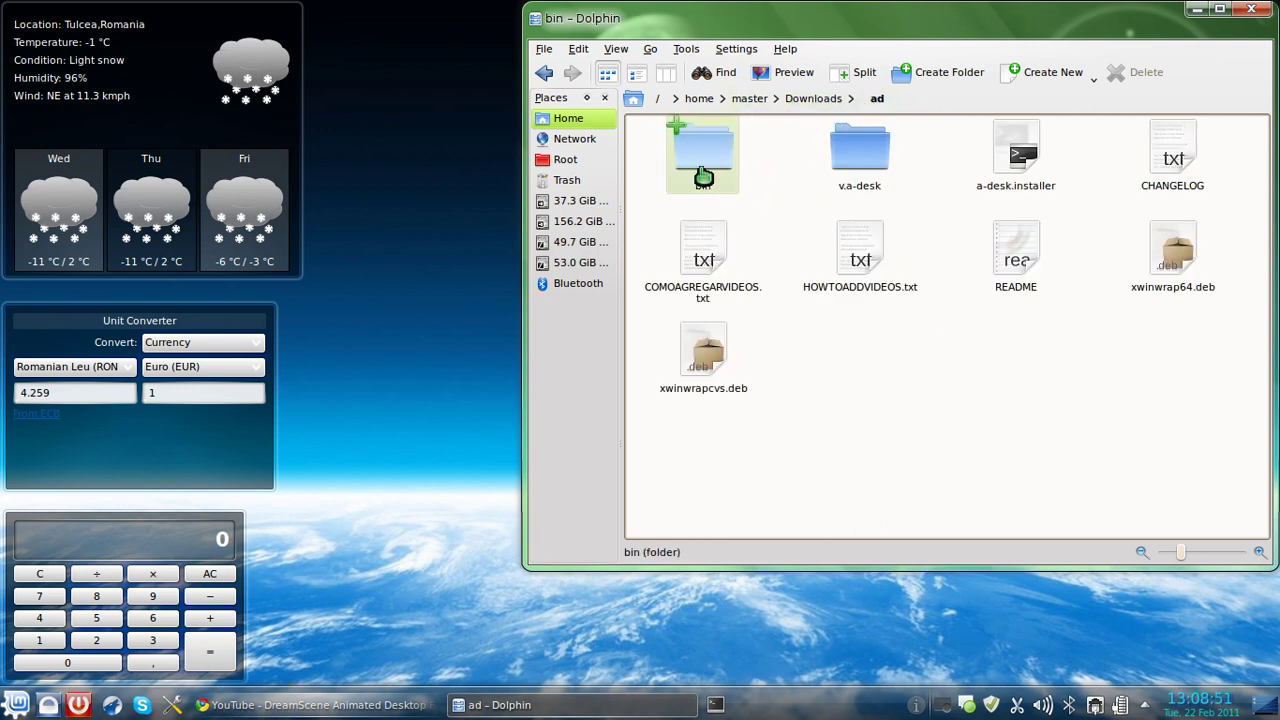
left_click(718, 180)
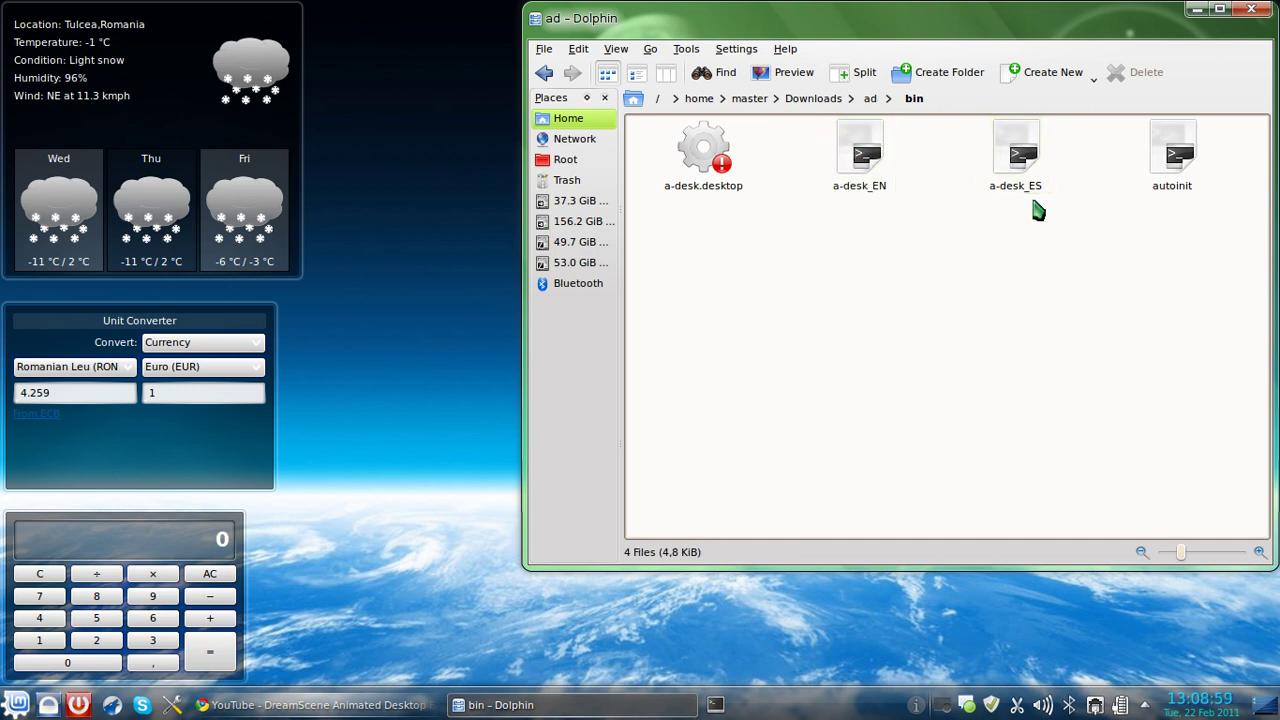
left_click(867, 205)
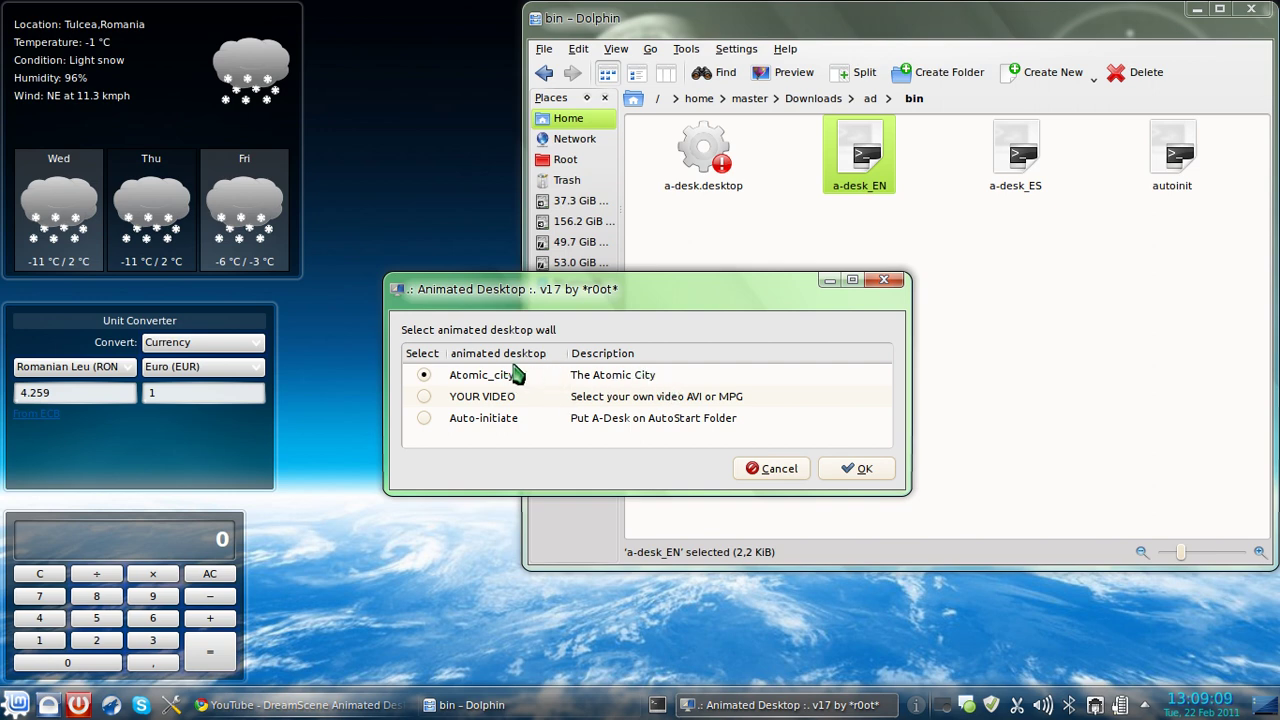
Step: Confirm the Biohazard animated wallpaper, dismiss its loaded notice, and rerun a-desk_EN
left_click(852, 468)
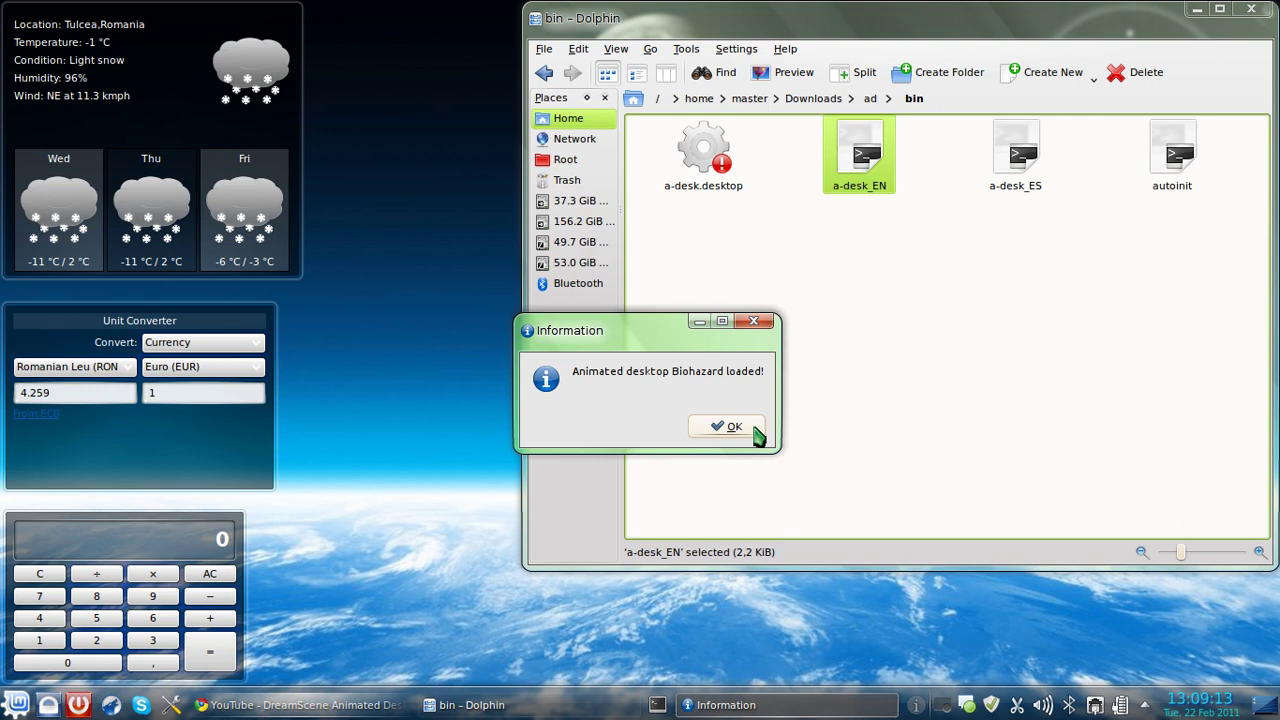
left_click(735, 427)
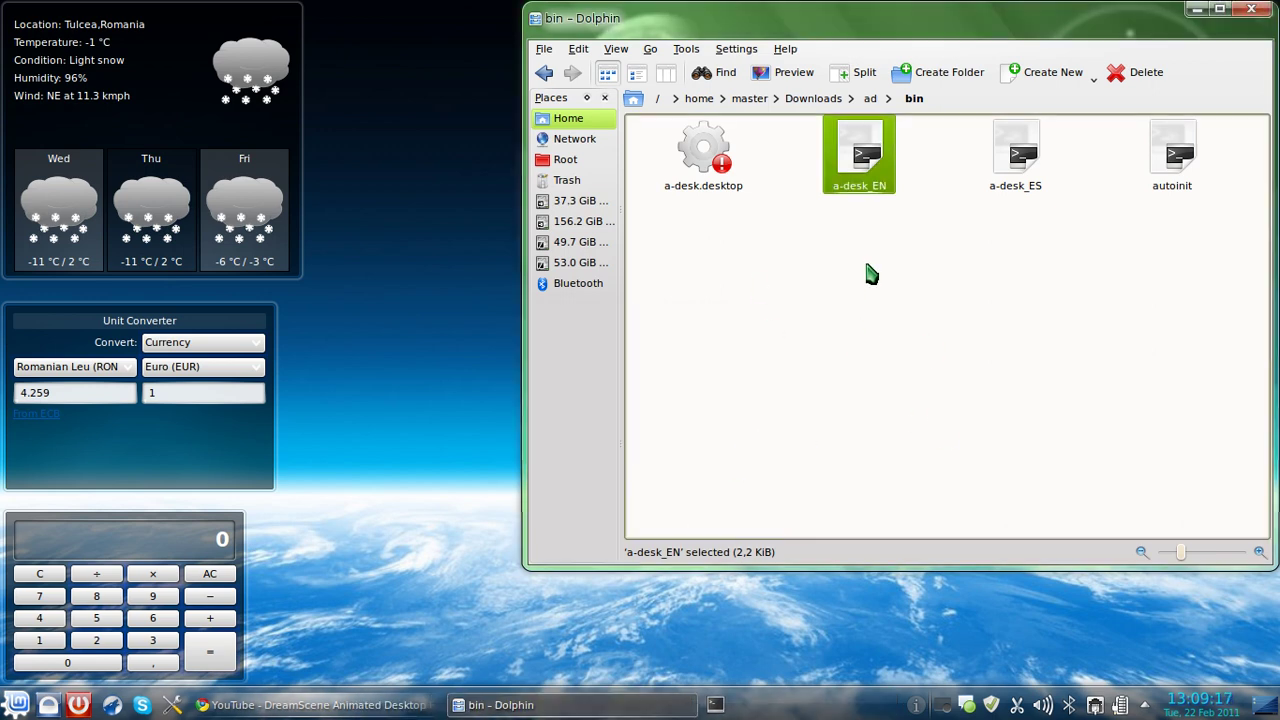
left_click(860, 185)
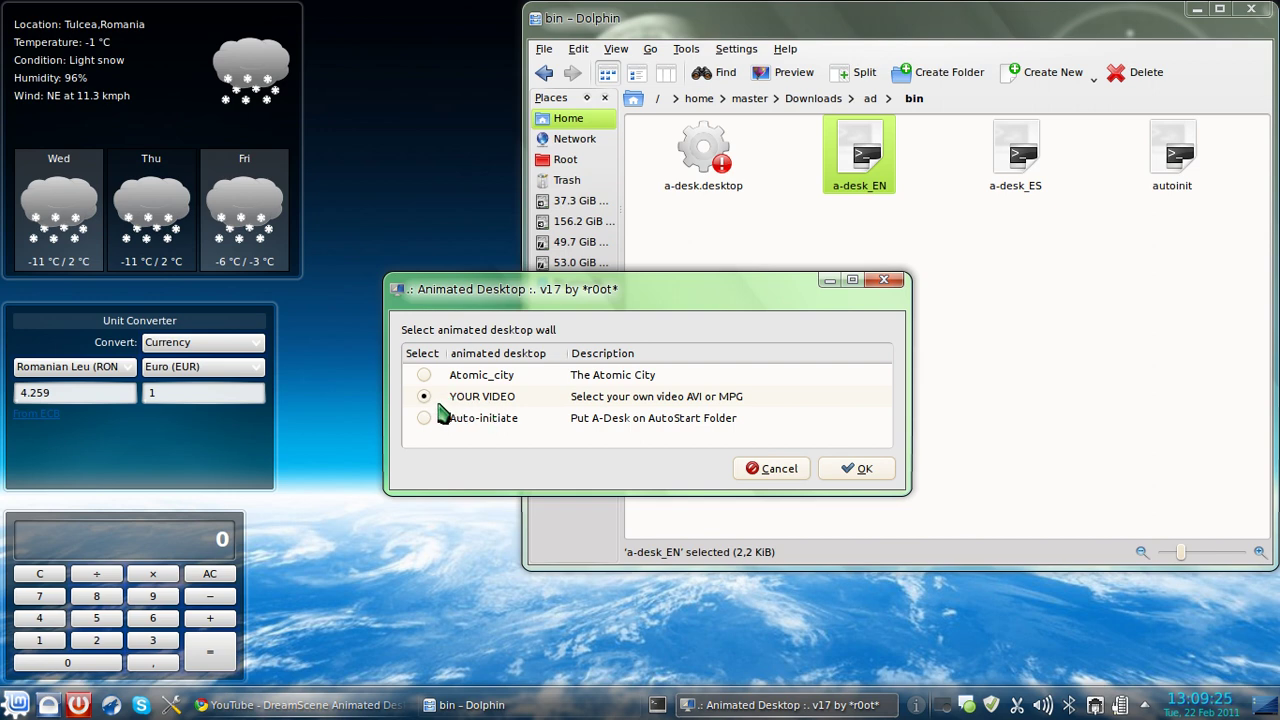
Step: Choose YOUR VIDEO, load Downloads/ad/v.a-desk/Drippin.wmv as wallpaper, and dismiss the loaded notice
left_click(861, 462)
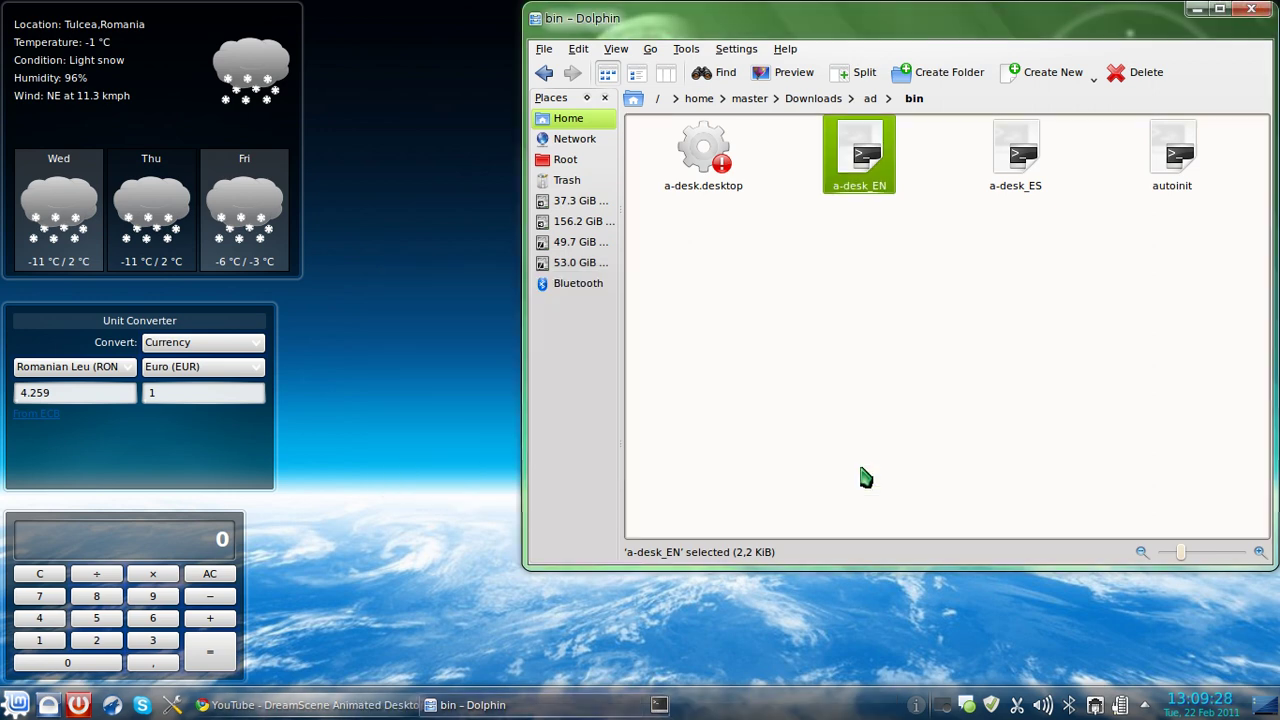
left_click(369, 236)
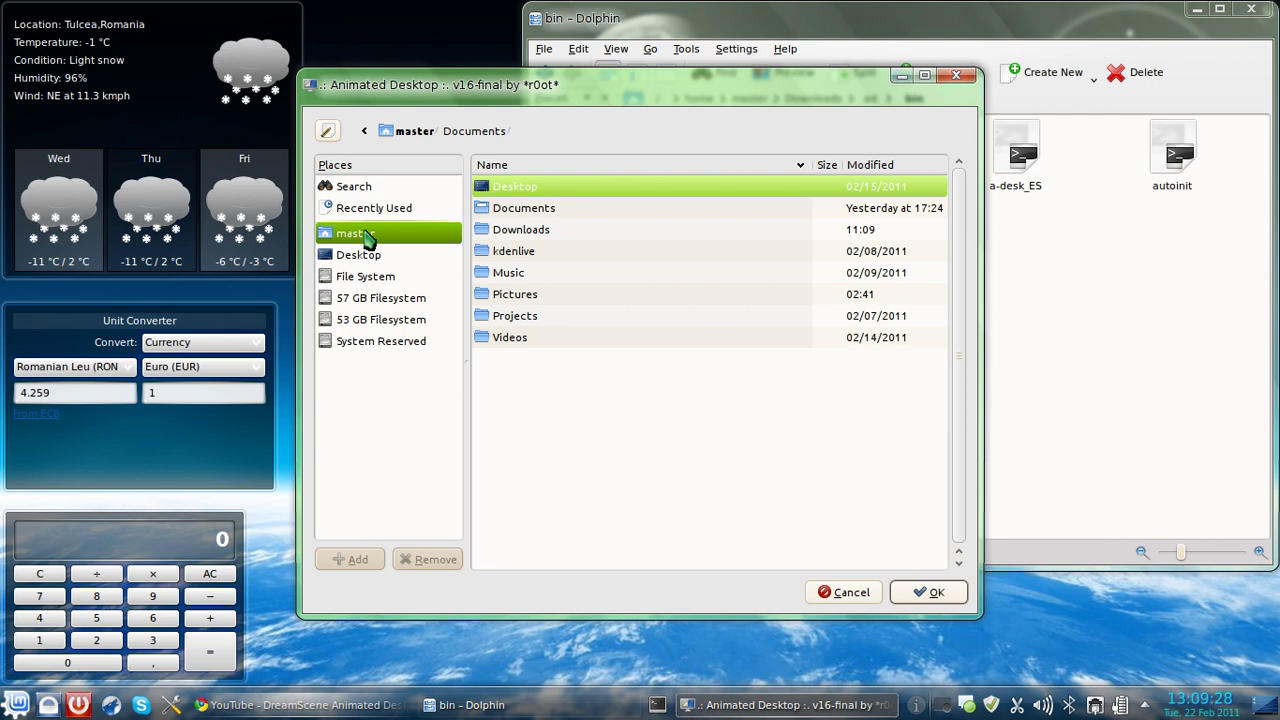
left_click(534, 230)
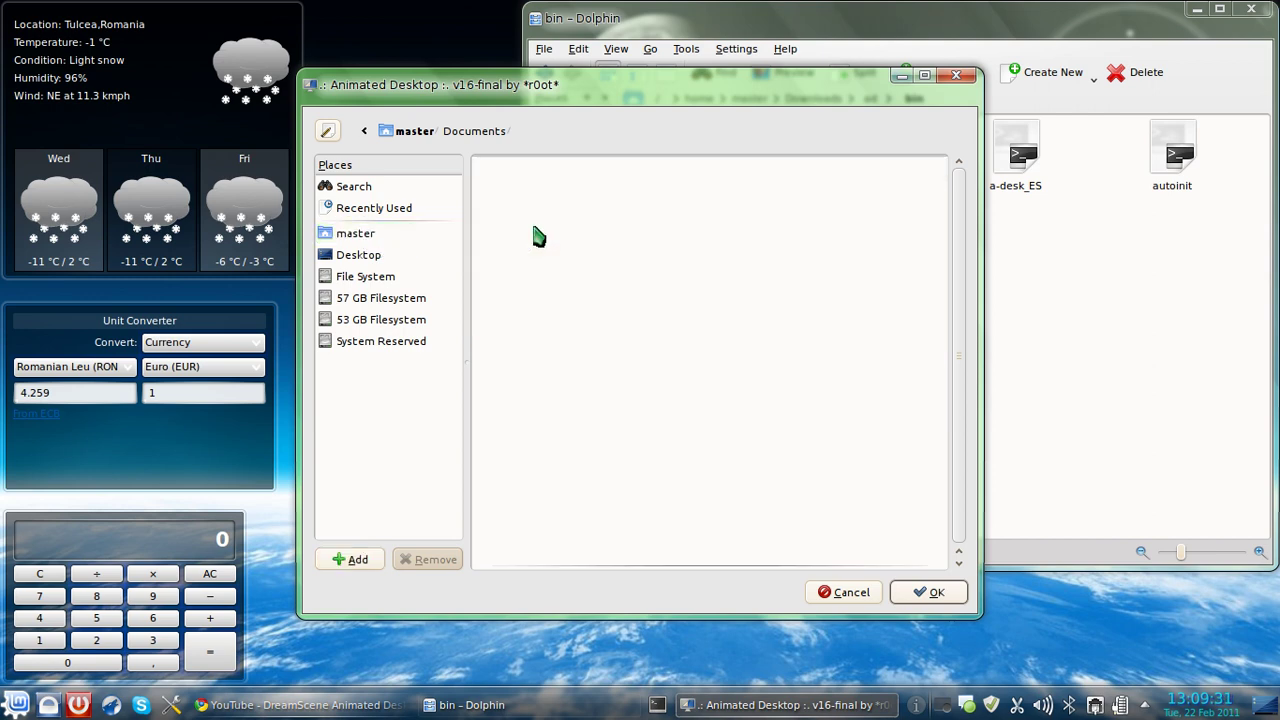
double_click(533, 190)
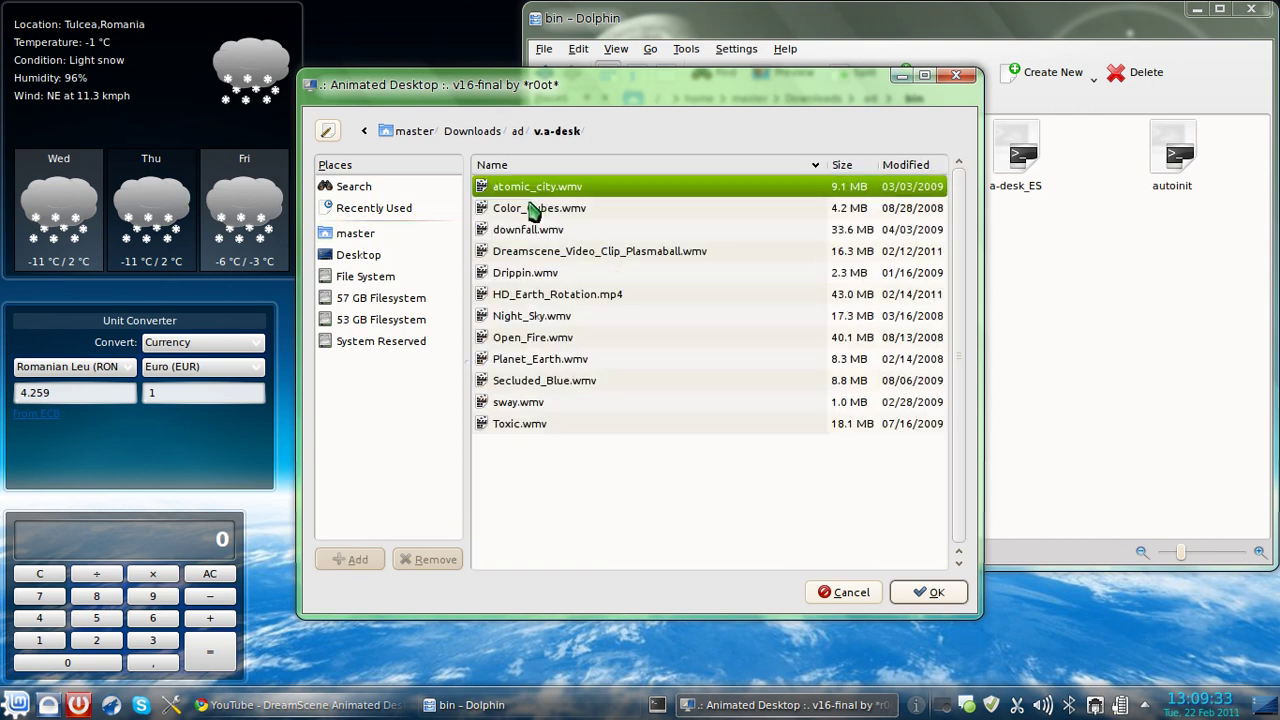
left_click(514, 276)
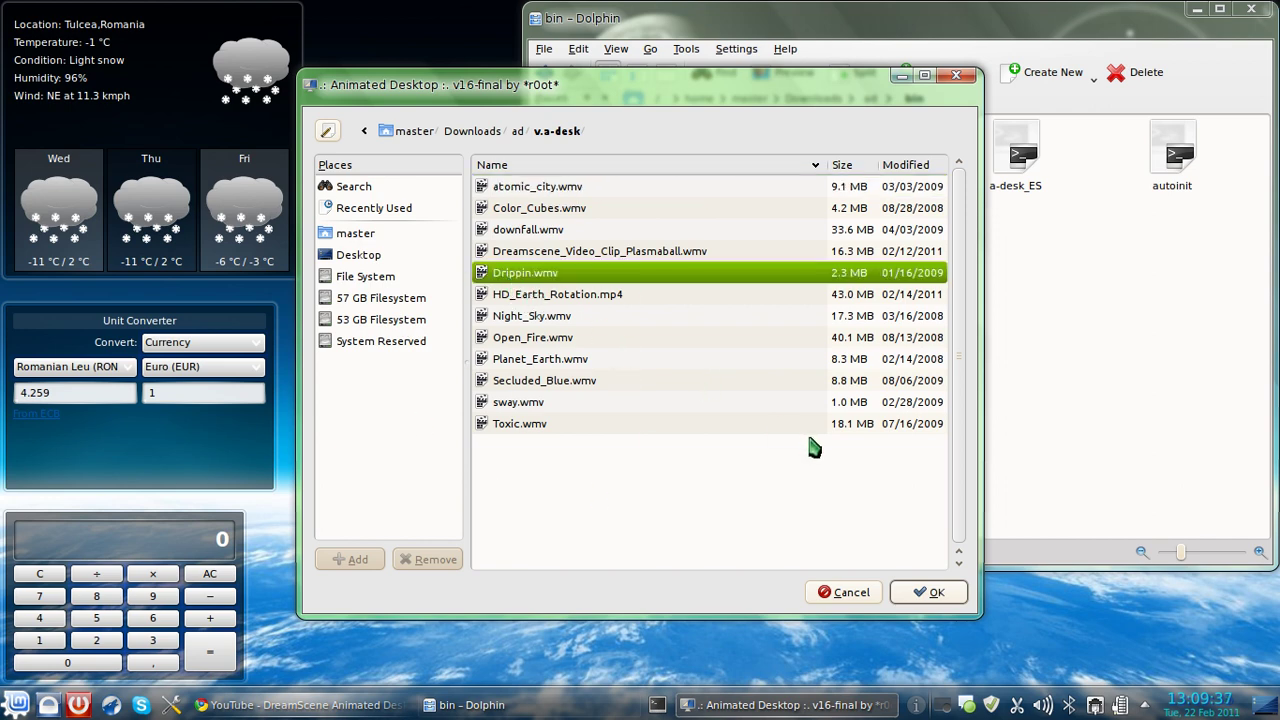
left_click(930, 594)
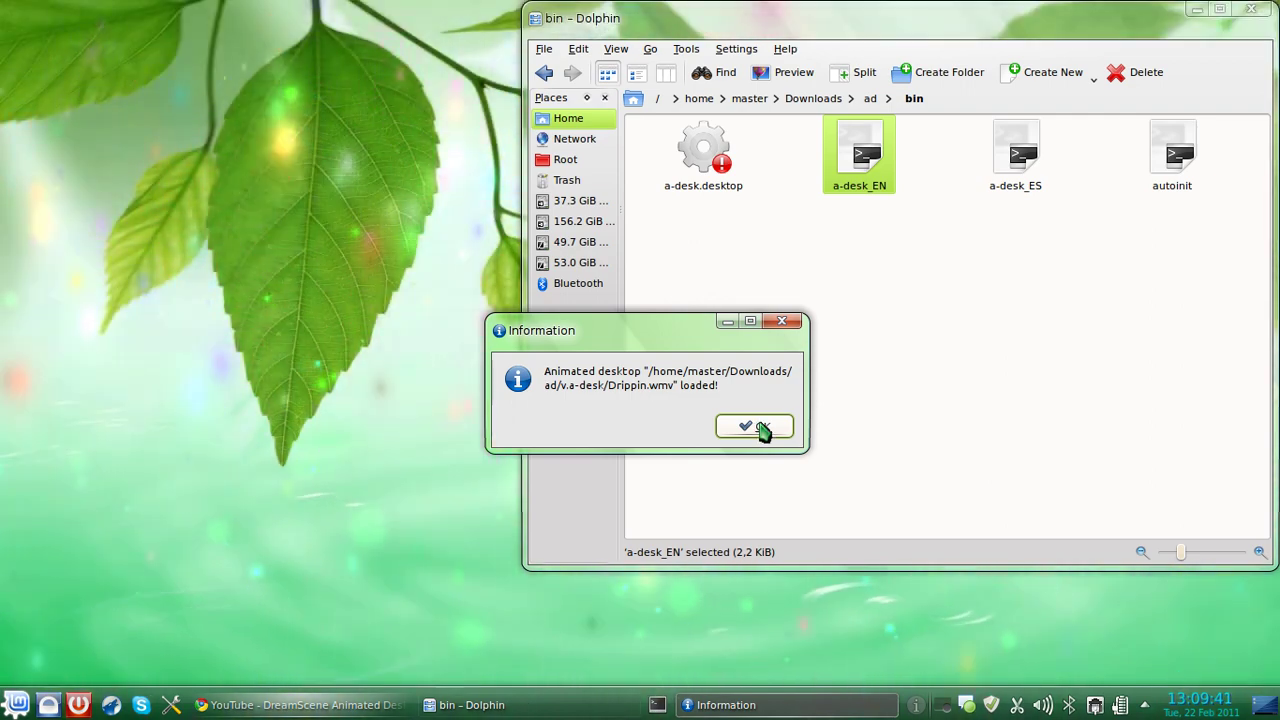
left_click(757, 427)
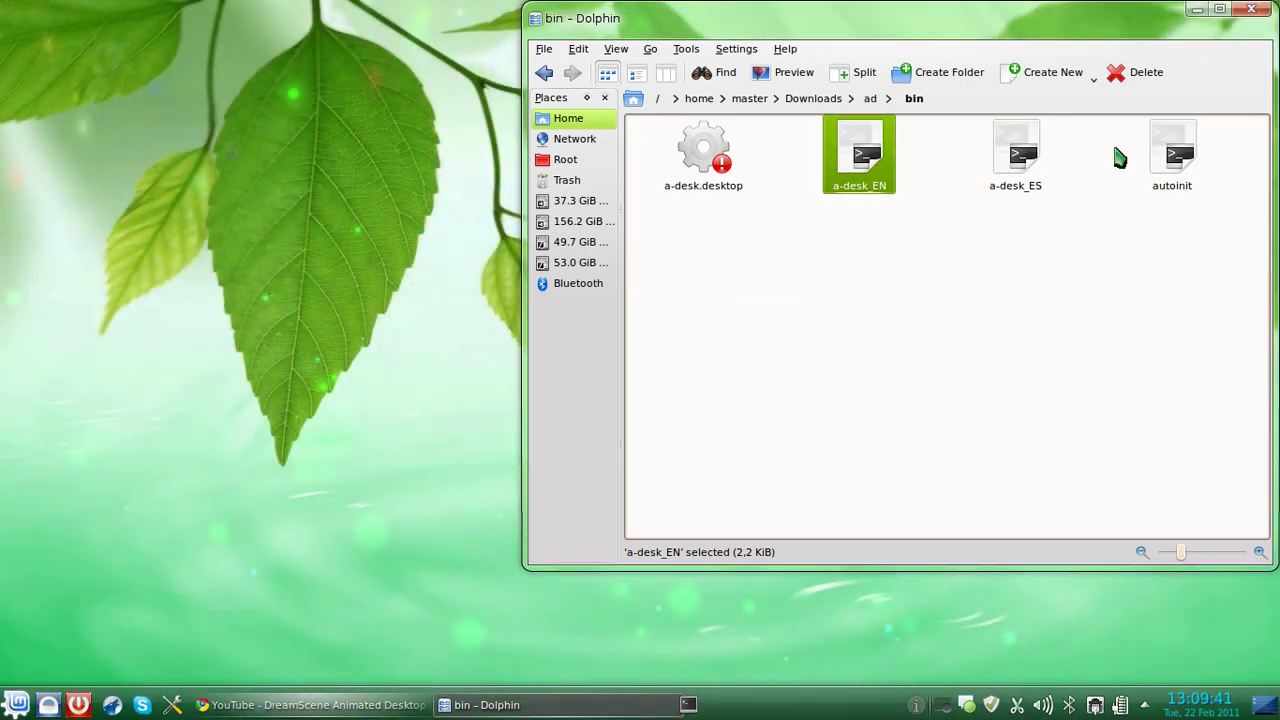
left_click(1197, 9)
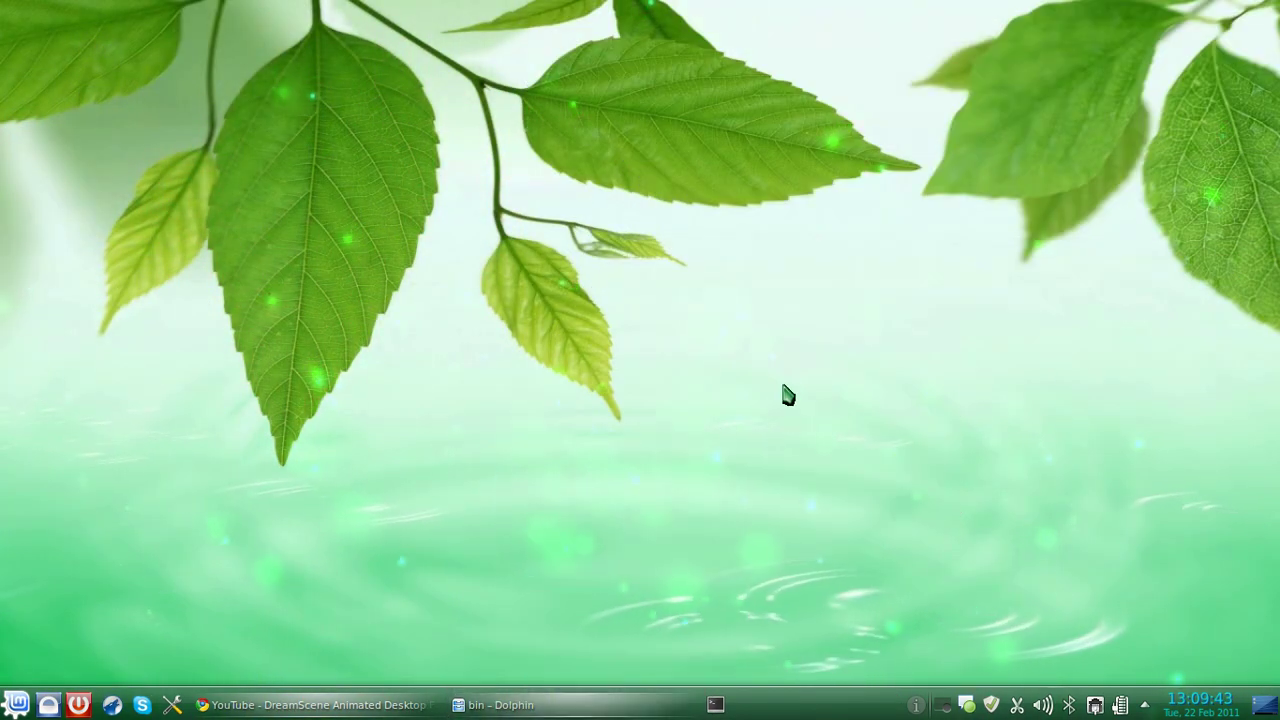
key("ctrl+F11")
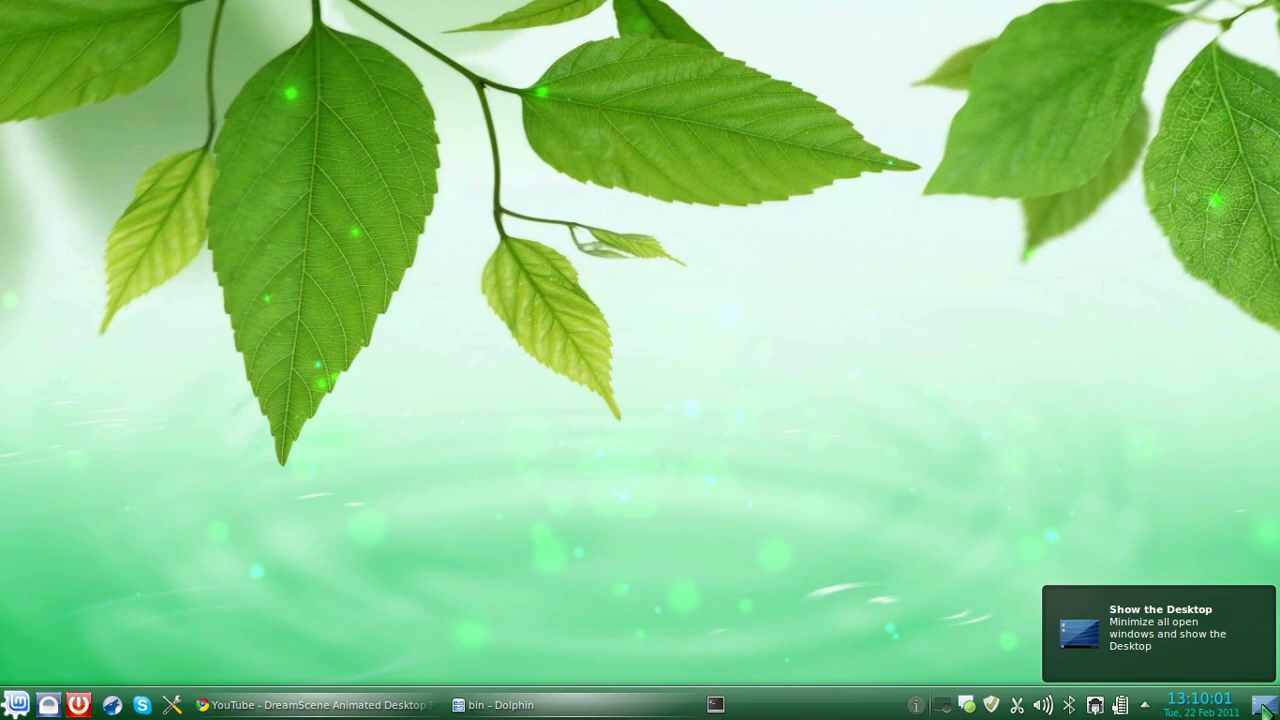
left_click(1265, 710)
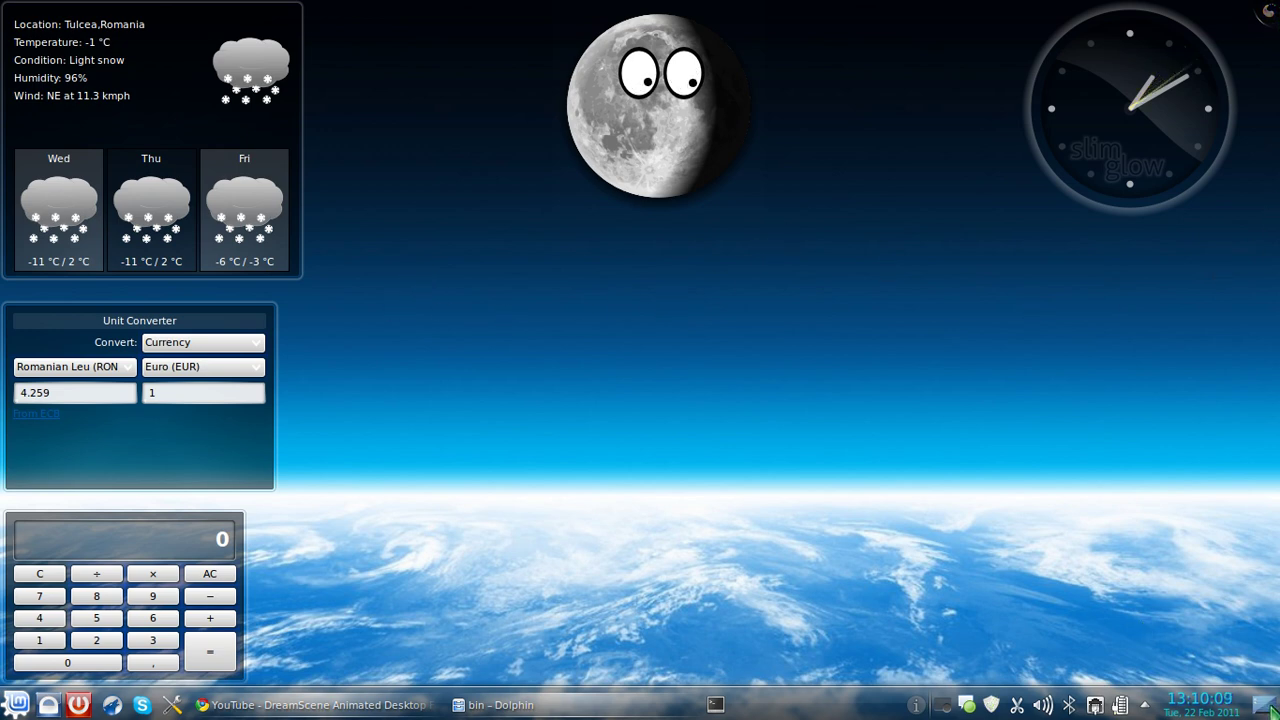
left_click(1270, 711)
mouse_move(500, 705)
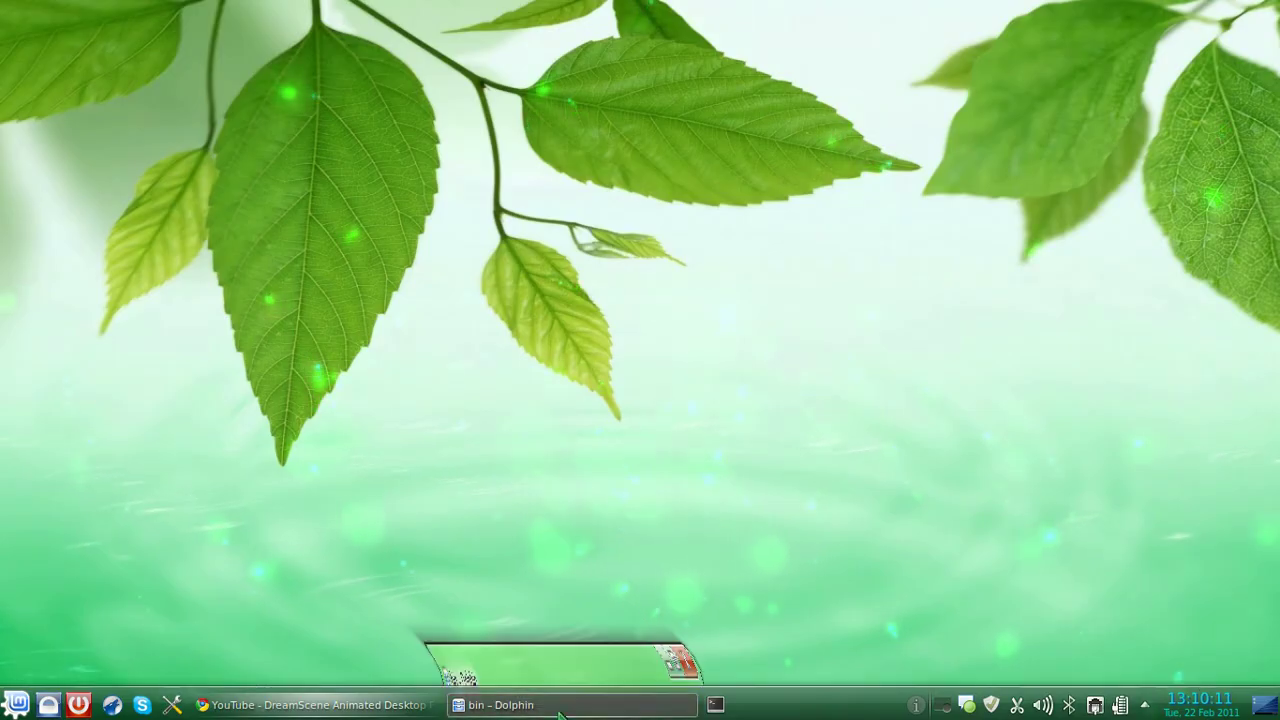
left_click(560, 714)
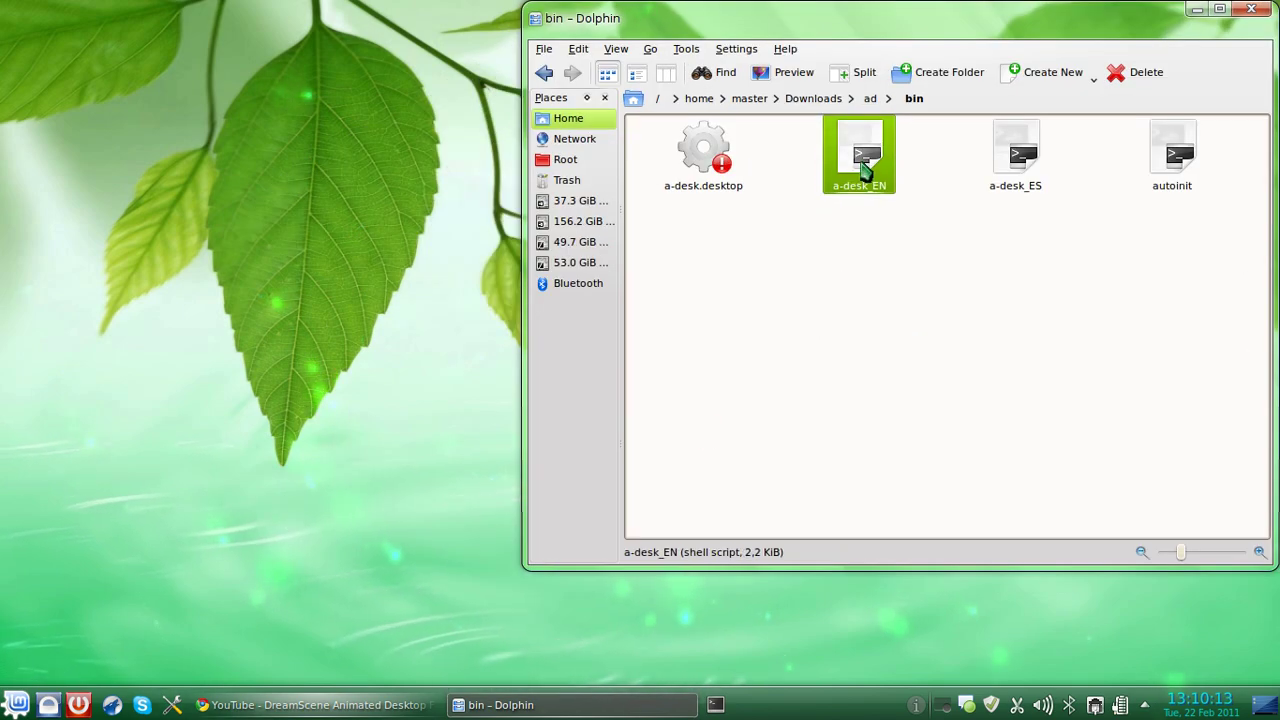
Step: Rerun a-desk_EN and load Downloads/ad/v.a-desk/Color_Cubes.wmv as your own video wallpaper
left_click(865, 170)
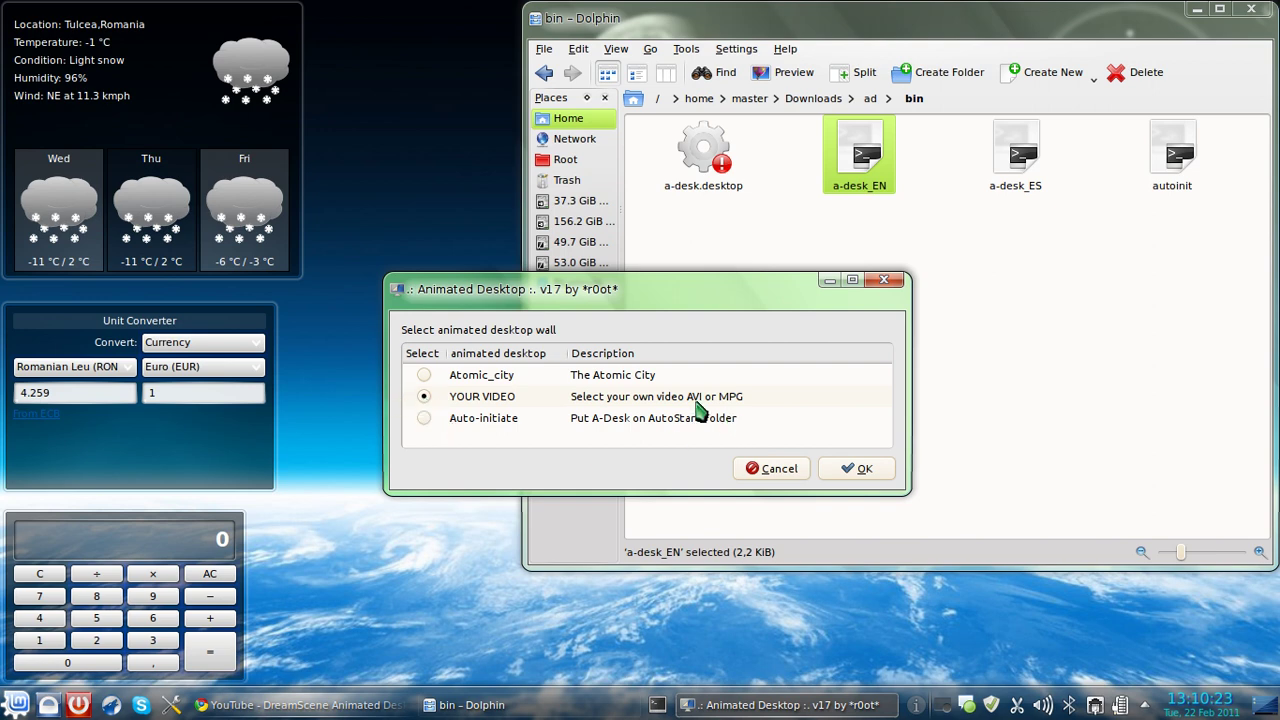
left_click(828, 470)
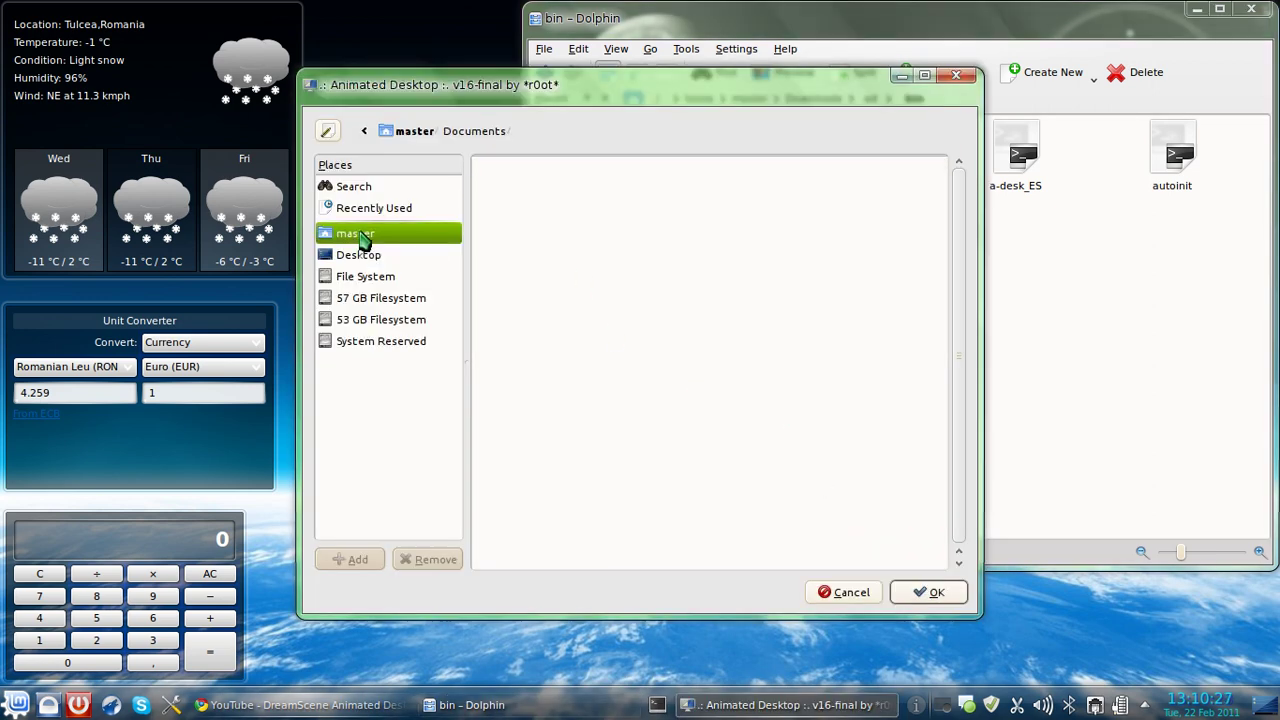
left_click(368, 235)
double_click(562, 230)
double_click(541, 190)
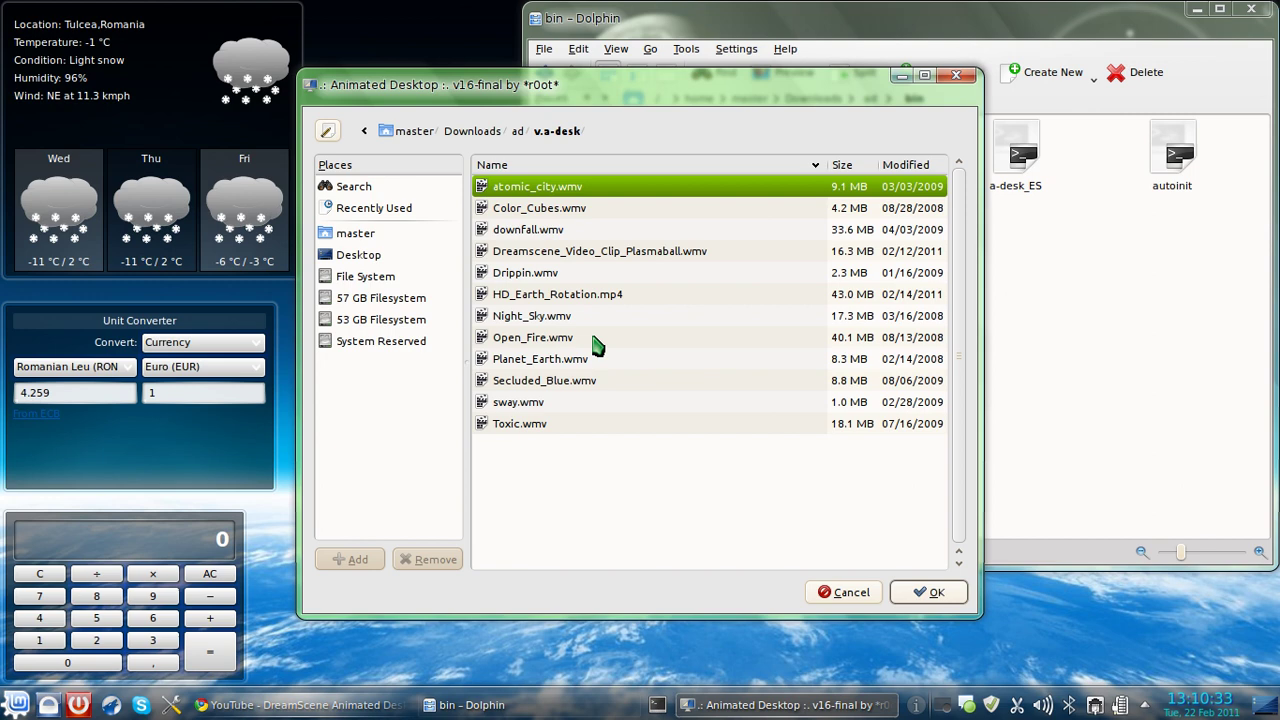
left_click(568, 210)
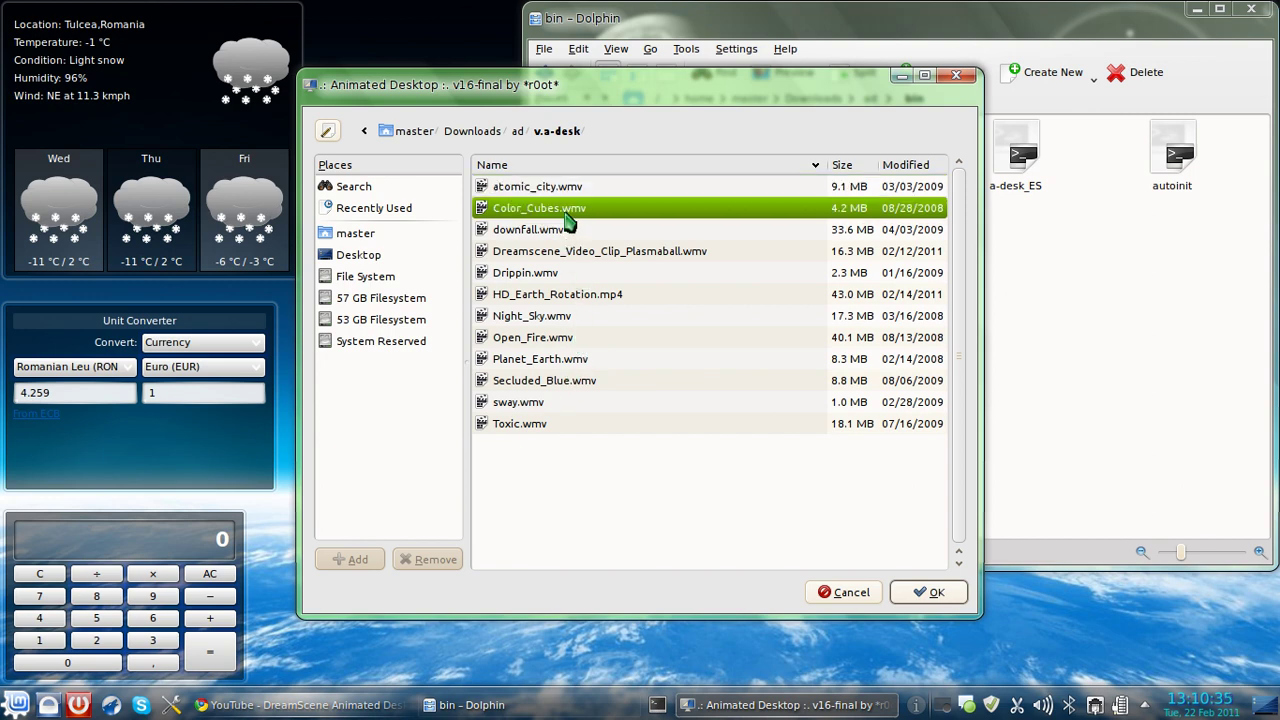
left_click(928, 592)
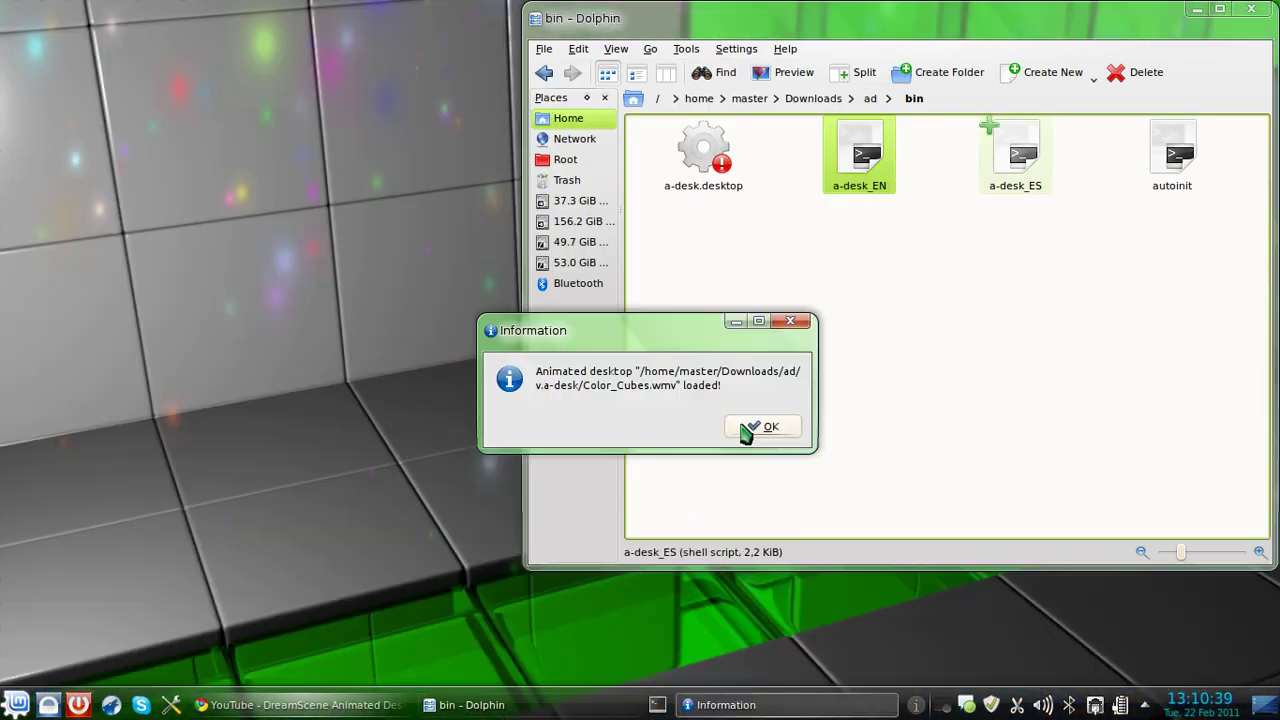
left_click(763, 427)
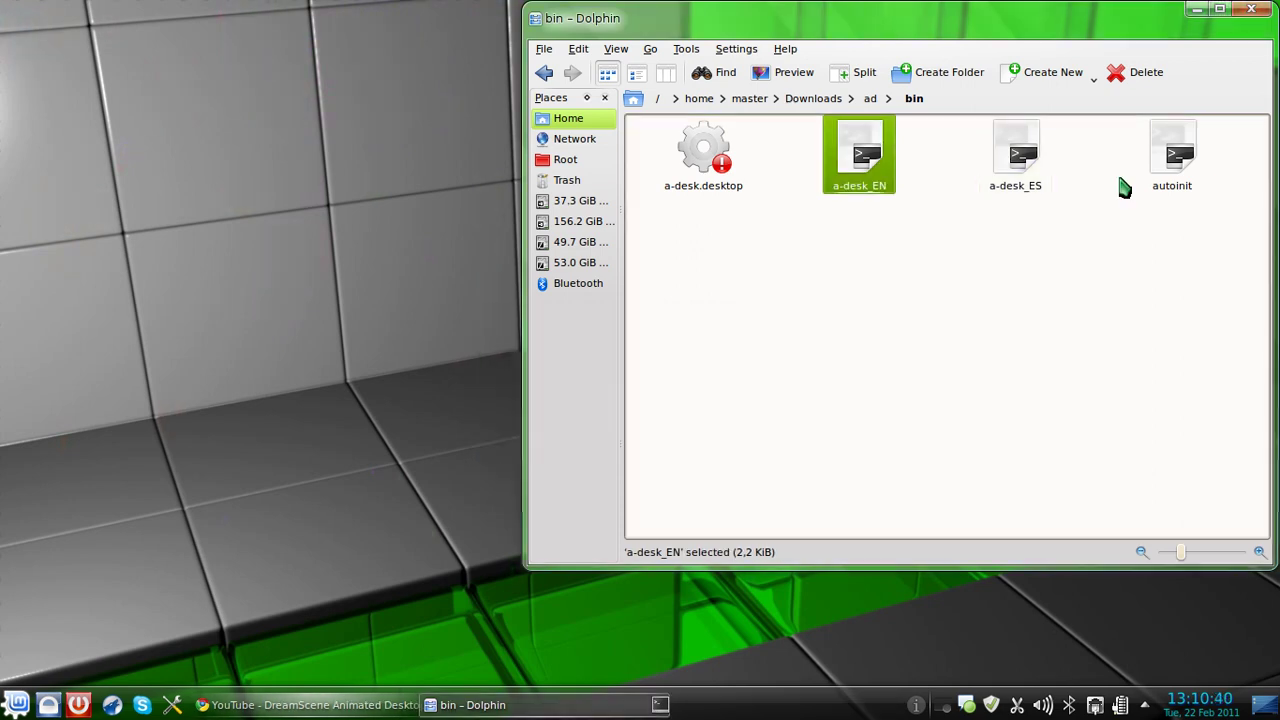
Step: Minimize and restore Dolphin twice from the taskbar to view the wallpaper
left_click(1196, 9)
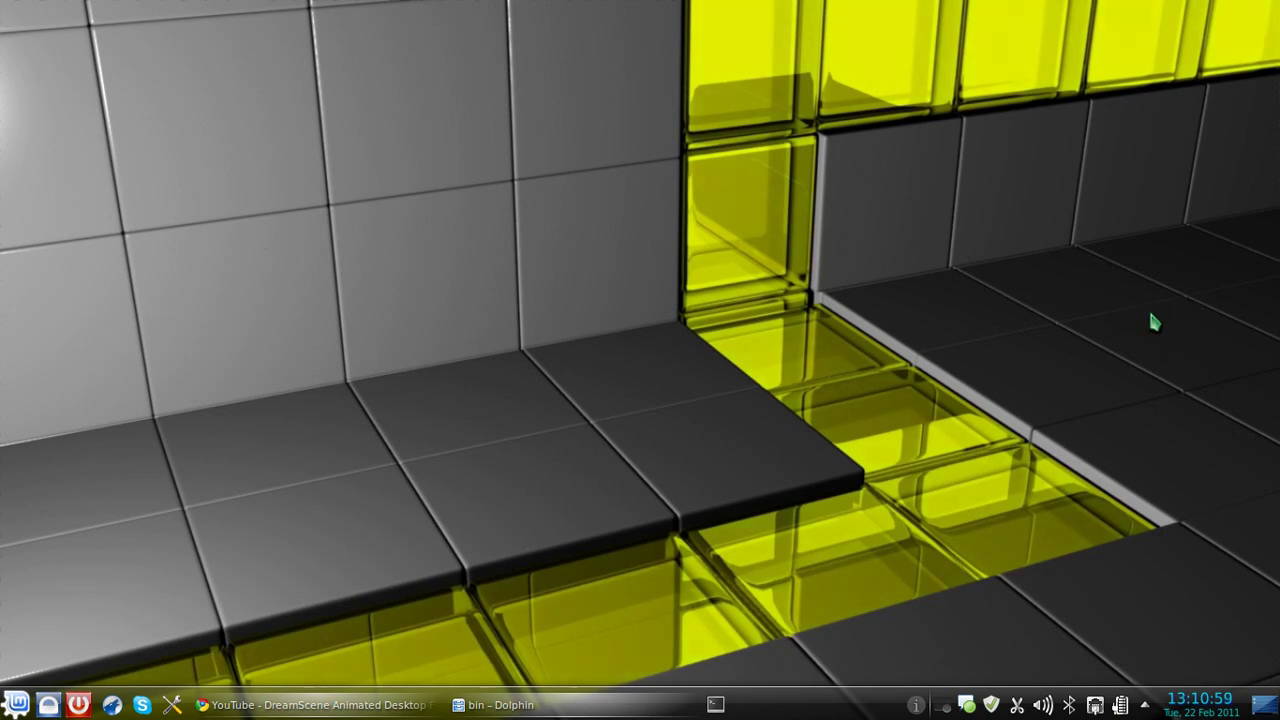
left_click(610, 704)
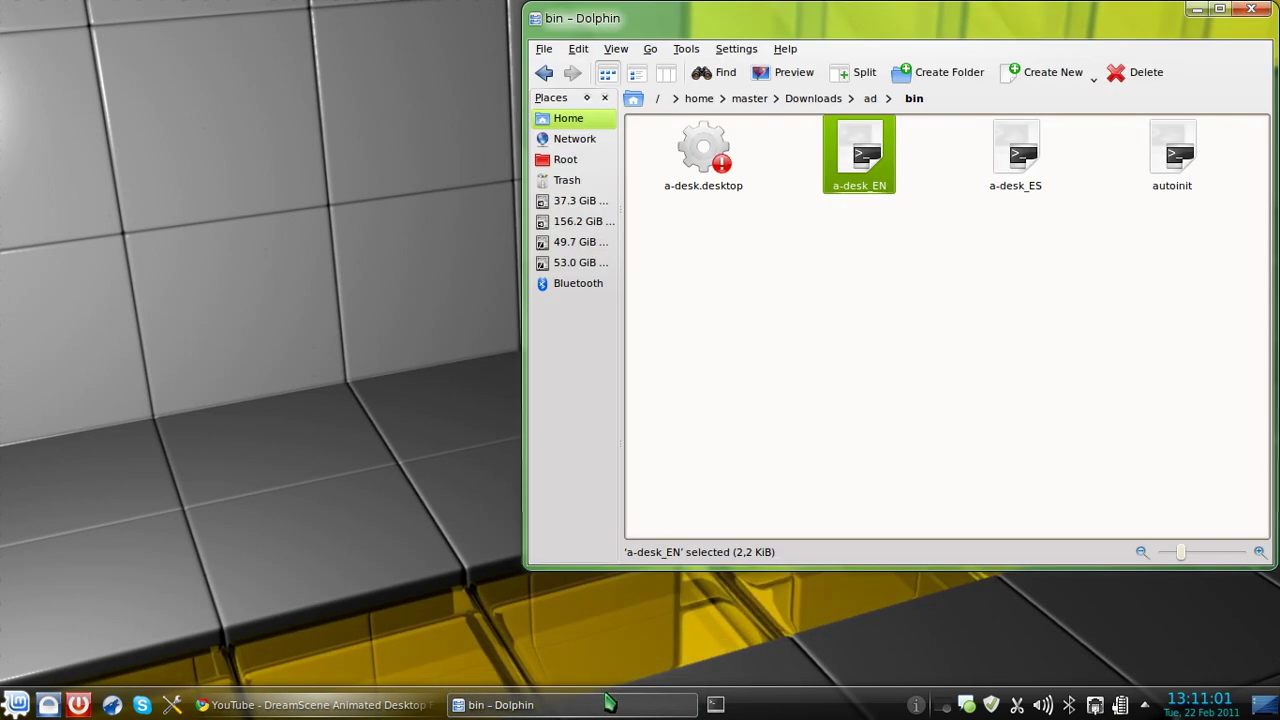
left_click(1198, 9)
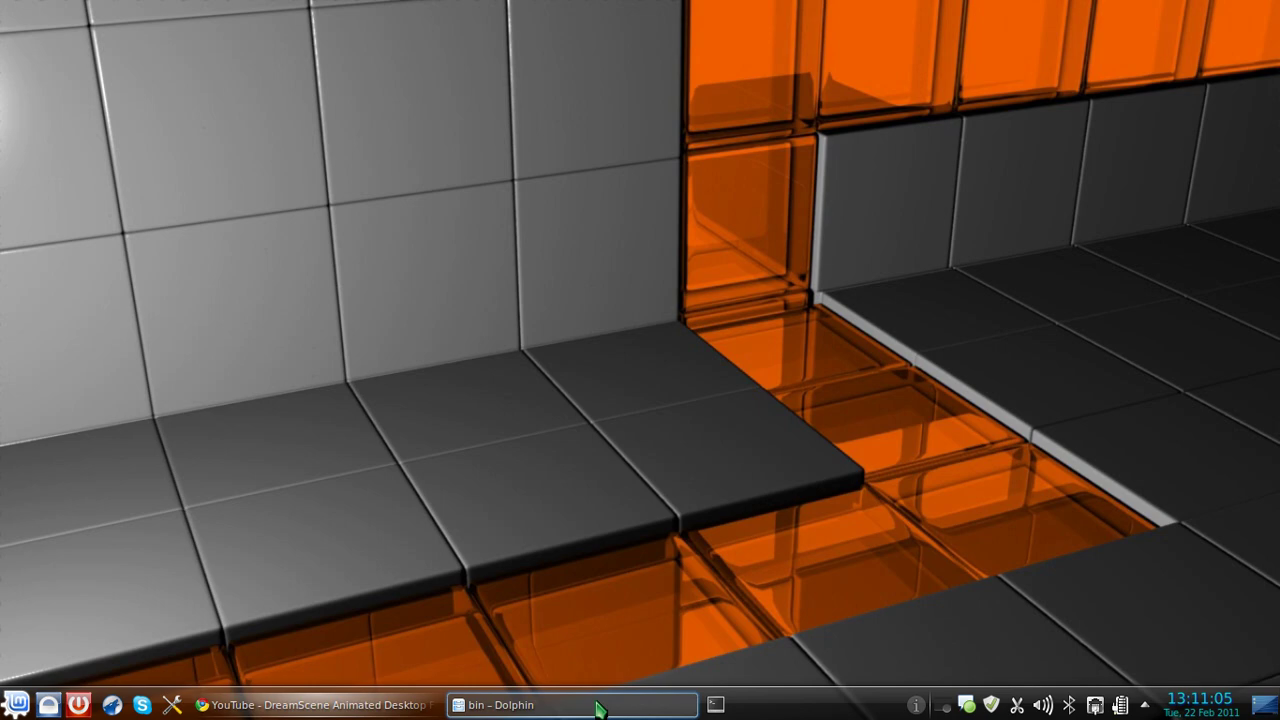
left_click(596, 706)
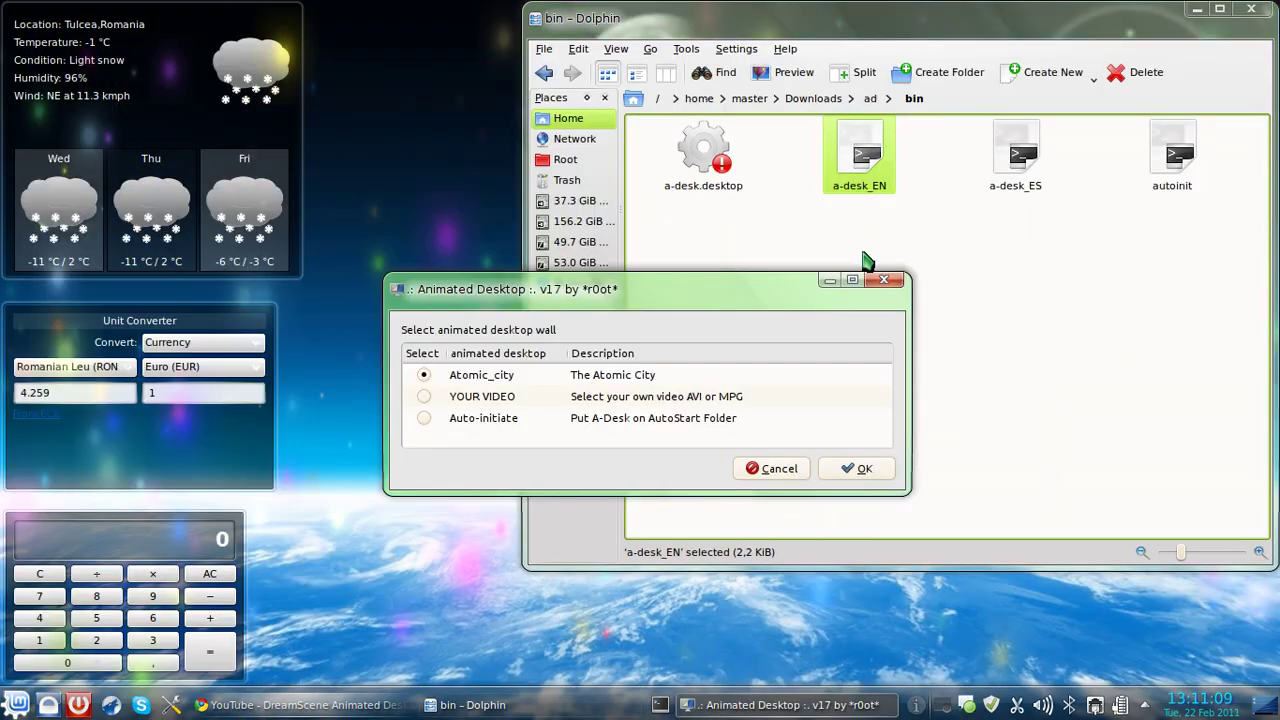
Step: Cancel the Animated Desktop chooser and drag Dolphin down and to the left
left_click(806, 470)
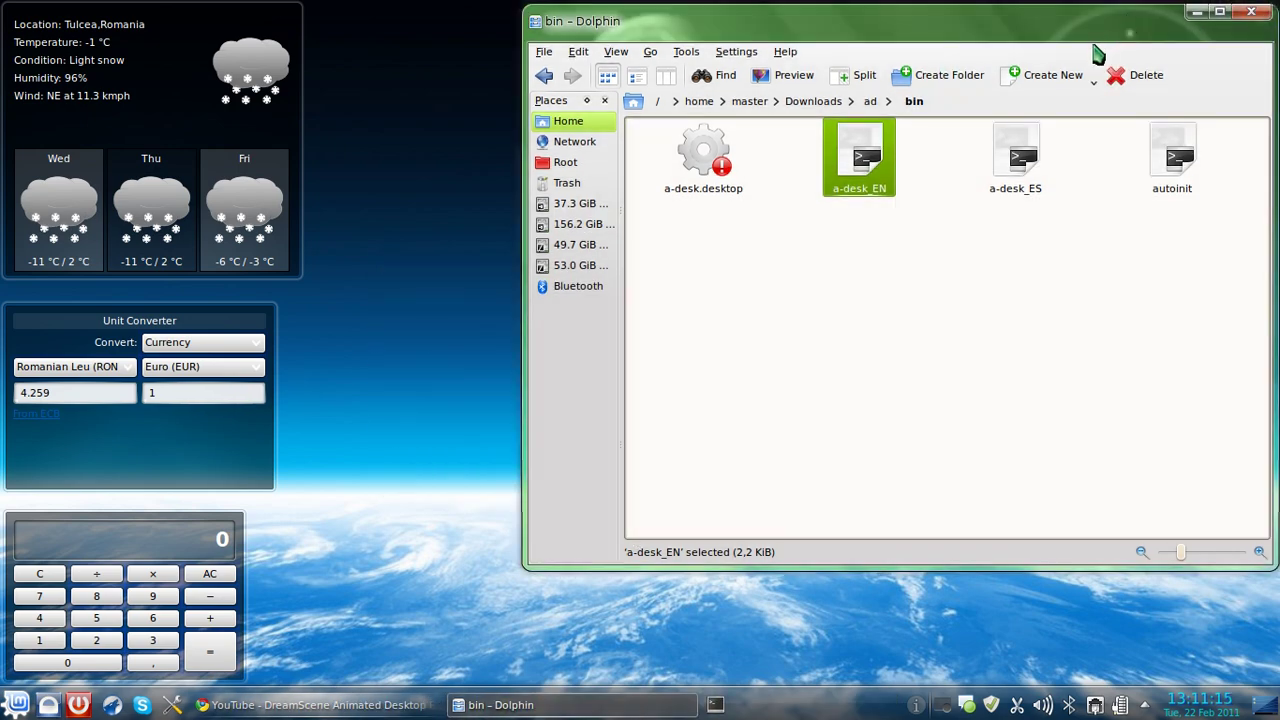
mouse_move(1210, 37)
left_mouse_down()
mouse_move(804, 253)
mouse_move(876, 240)
mouse_move(884, 139)
mouse_move(836, 293)
mouse_move(794, 246)
left_mouse_up()
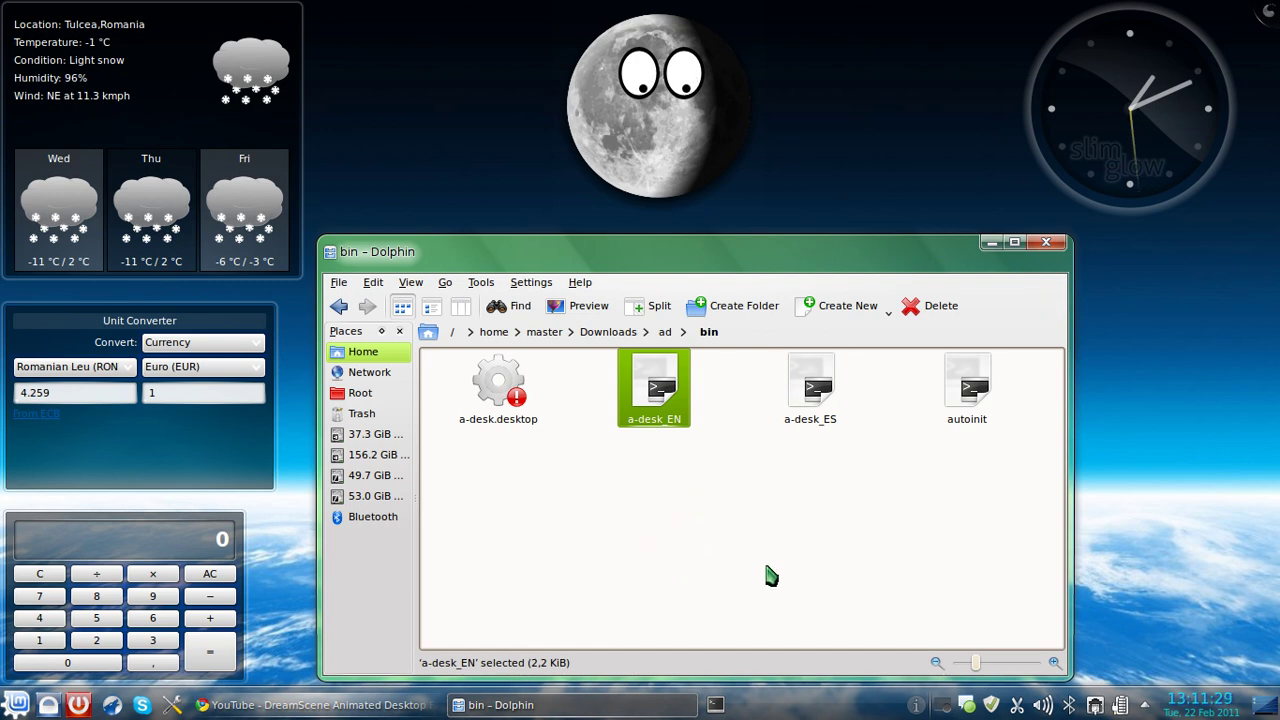
Step: Close Dolphin and open the DreamScene gallery link from the YouTube tutorial page
left_click(1046, 242)
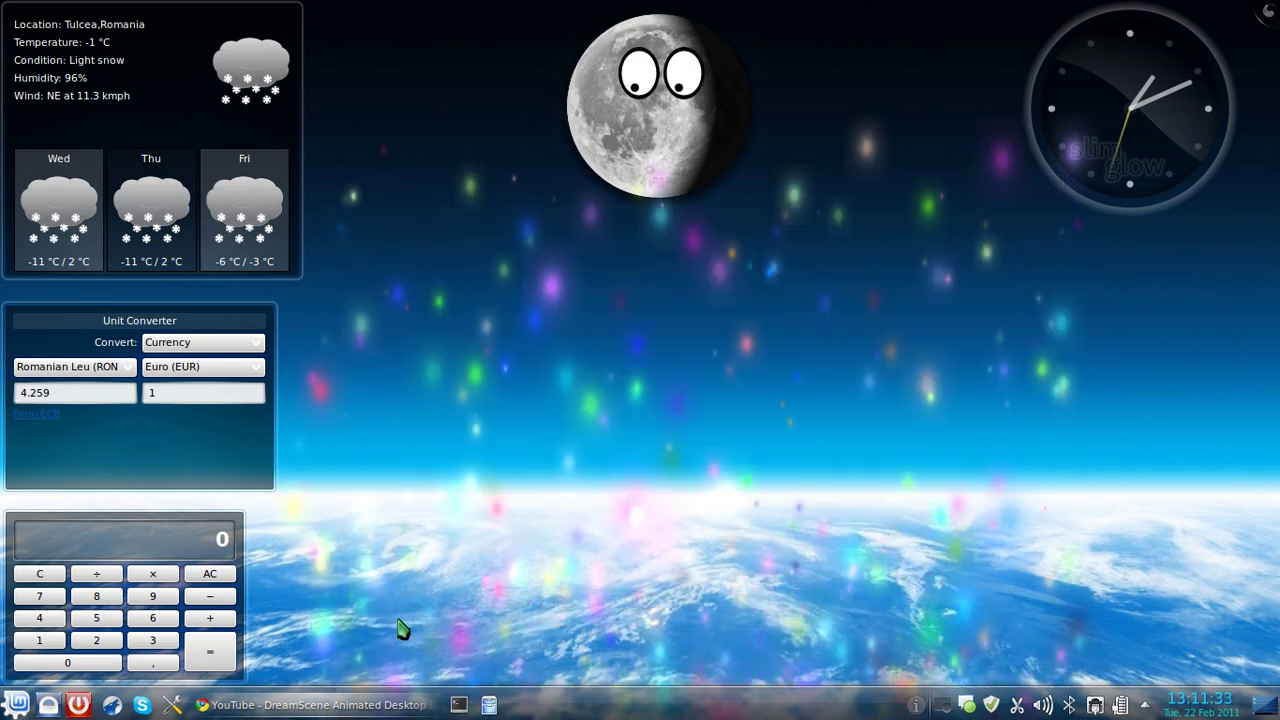
left_click(296, 705)
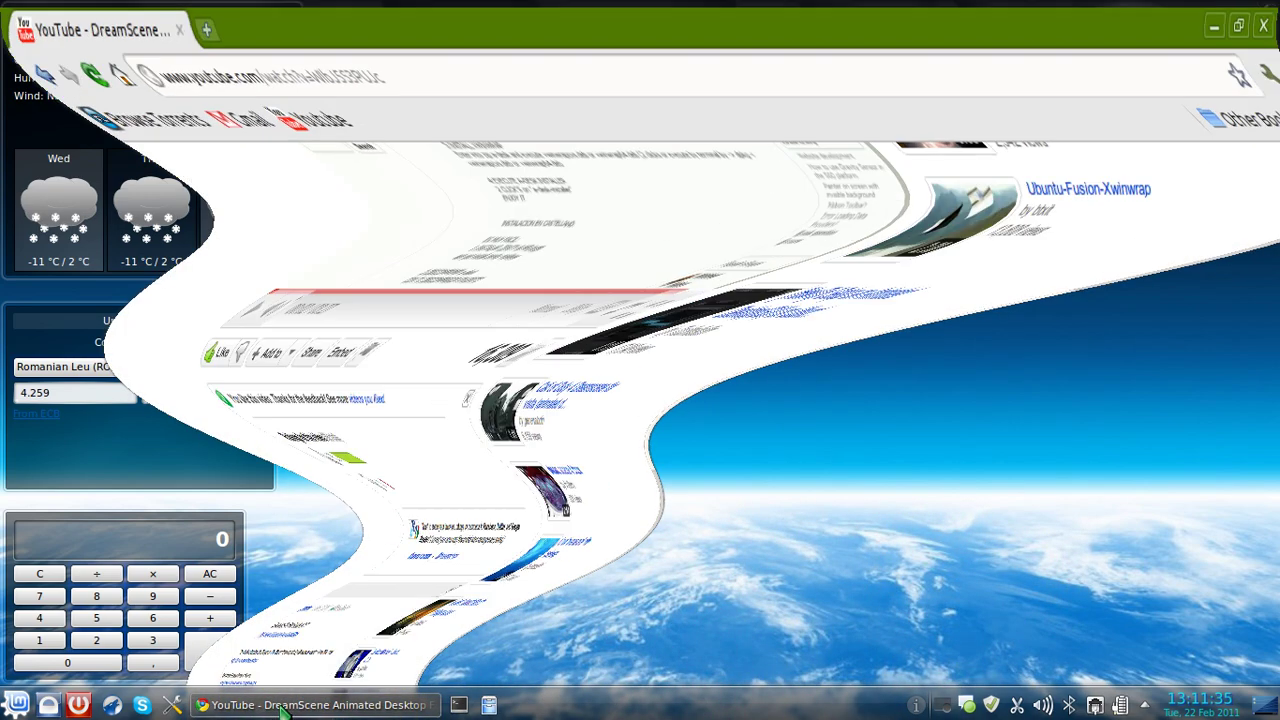
scroll(40, 395, "down", 3)
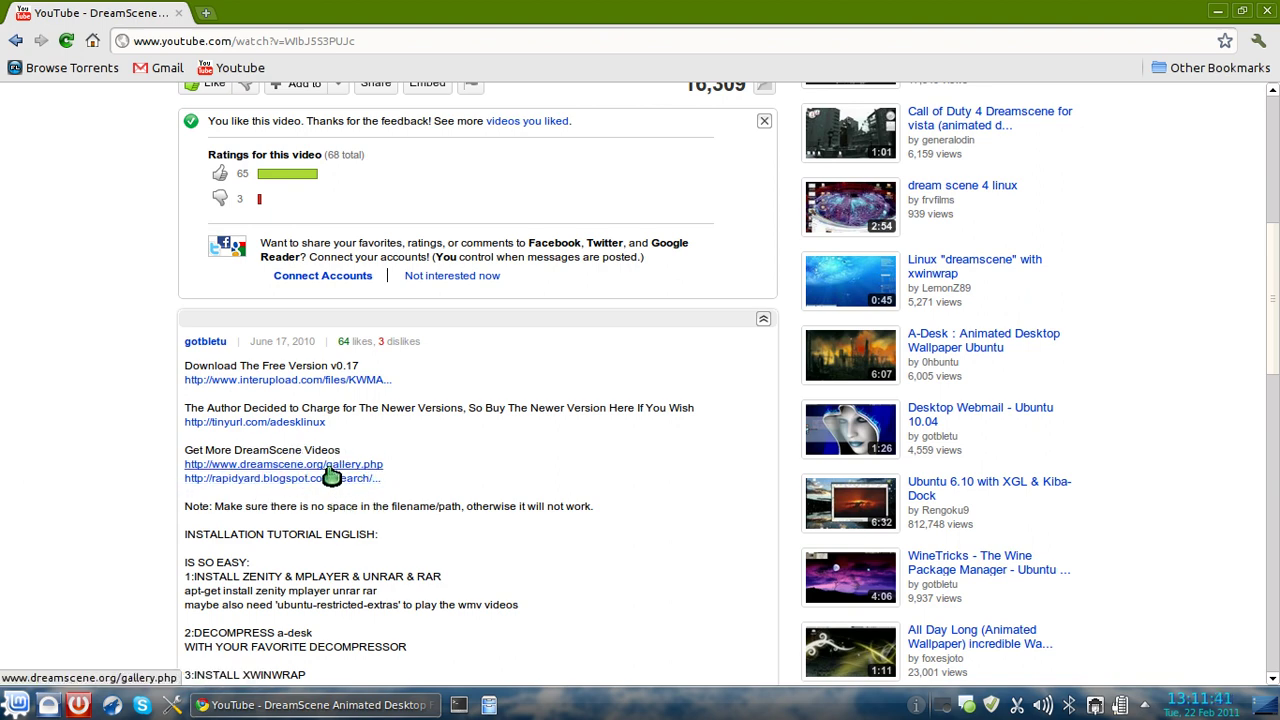
scroll(334, 479, "down", 1)
left_click(340, 415)
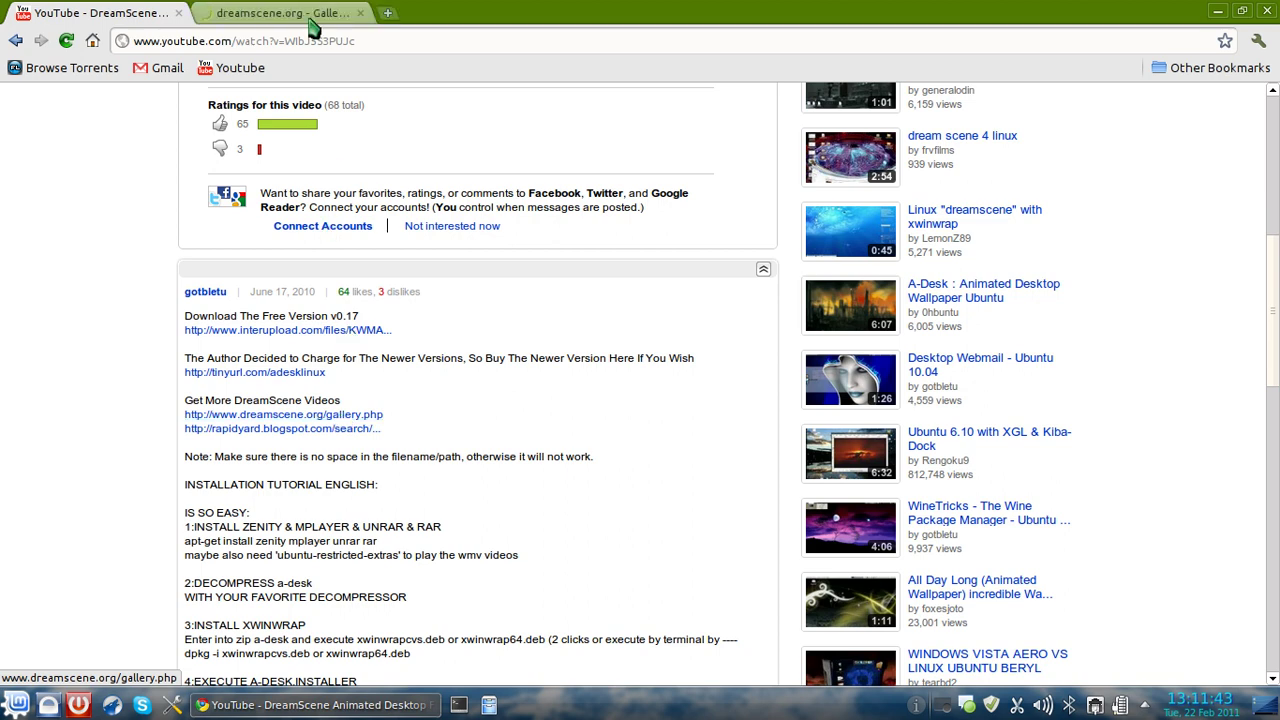
scroll(820, 410, "down", 3)
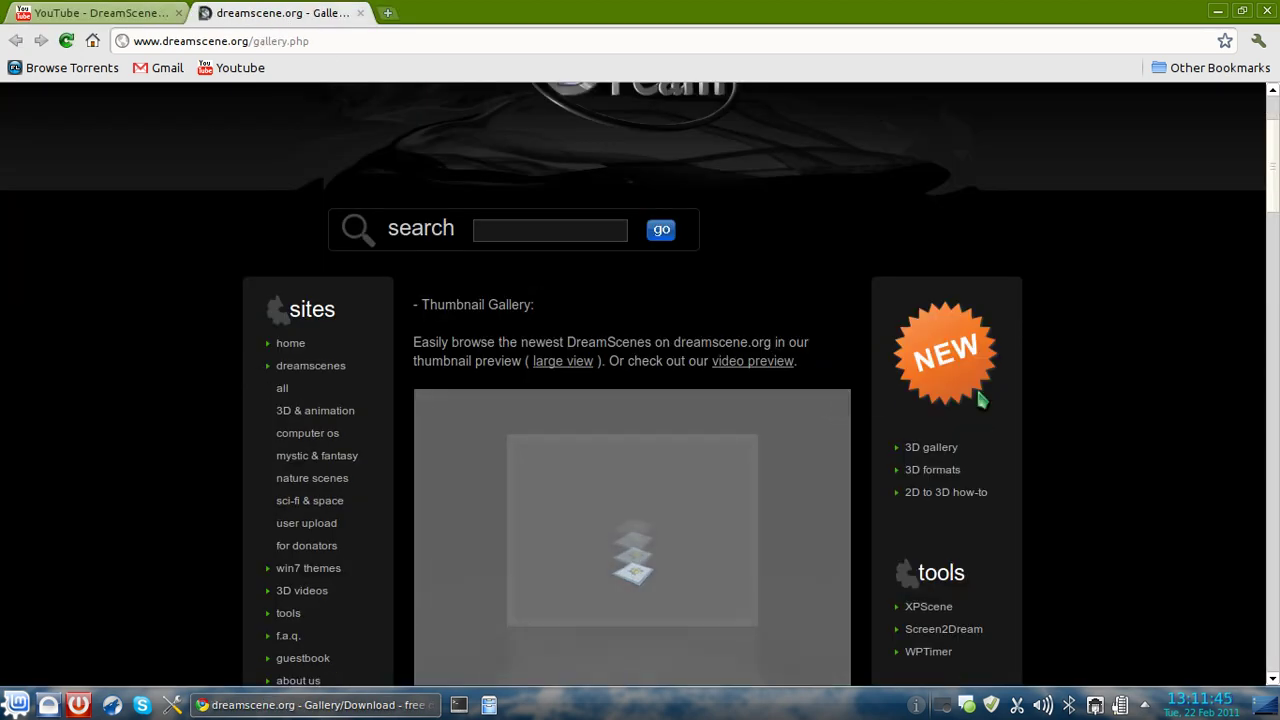
scroll(960, 402, "down", 4)
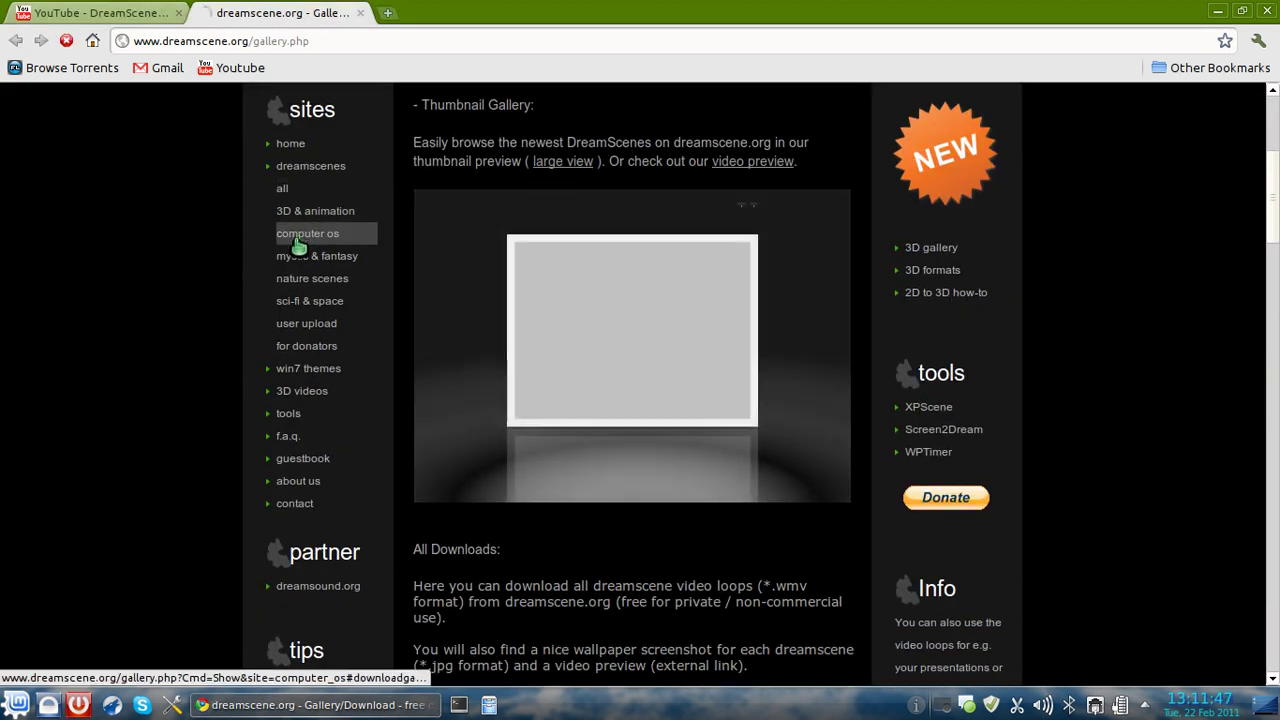
Step: Browse two pages of the computer os DreamScene gallery
left_click(295, 240)
scroll(600, 480, "down", 3)
scroll(614, 452, "up", 4)
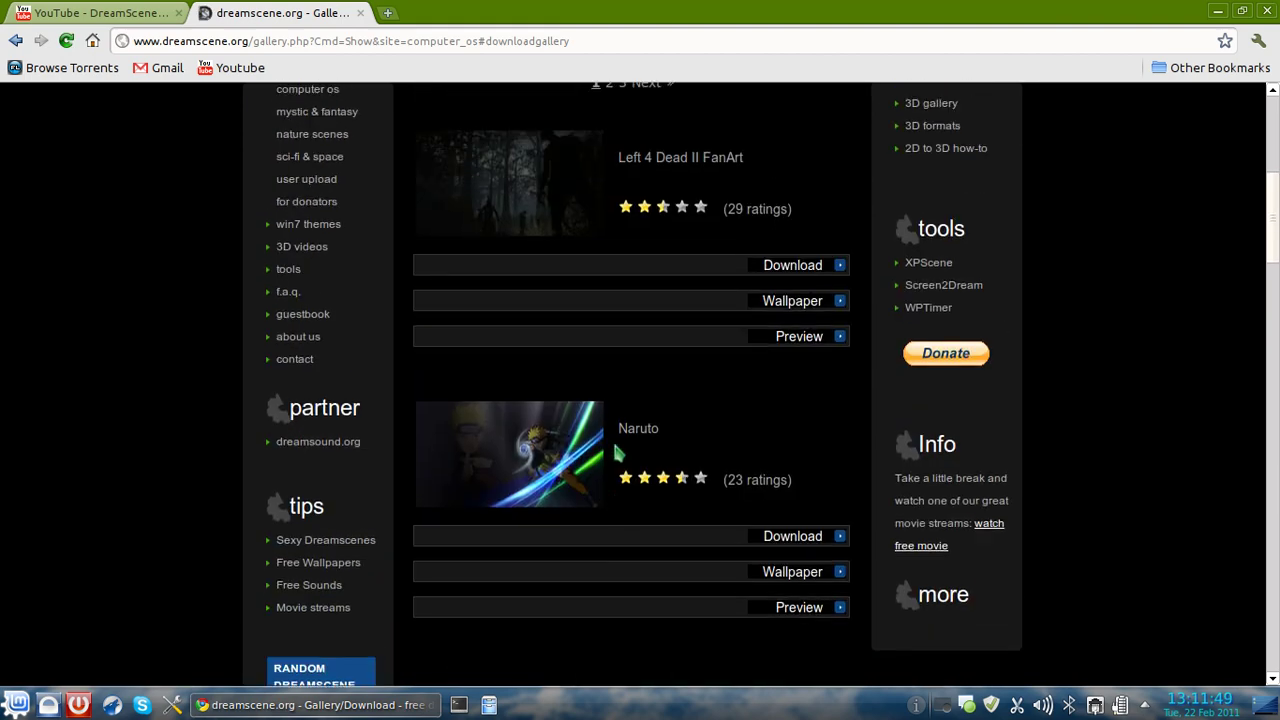
scroll(614, 449, "up", 2)
scroll(625, 425, "down", 3)
scroll(636, 420, "down", 5)
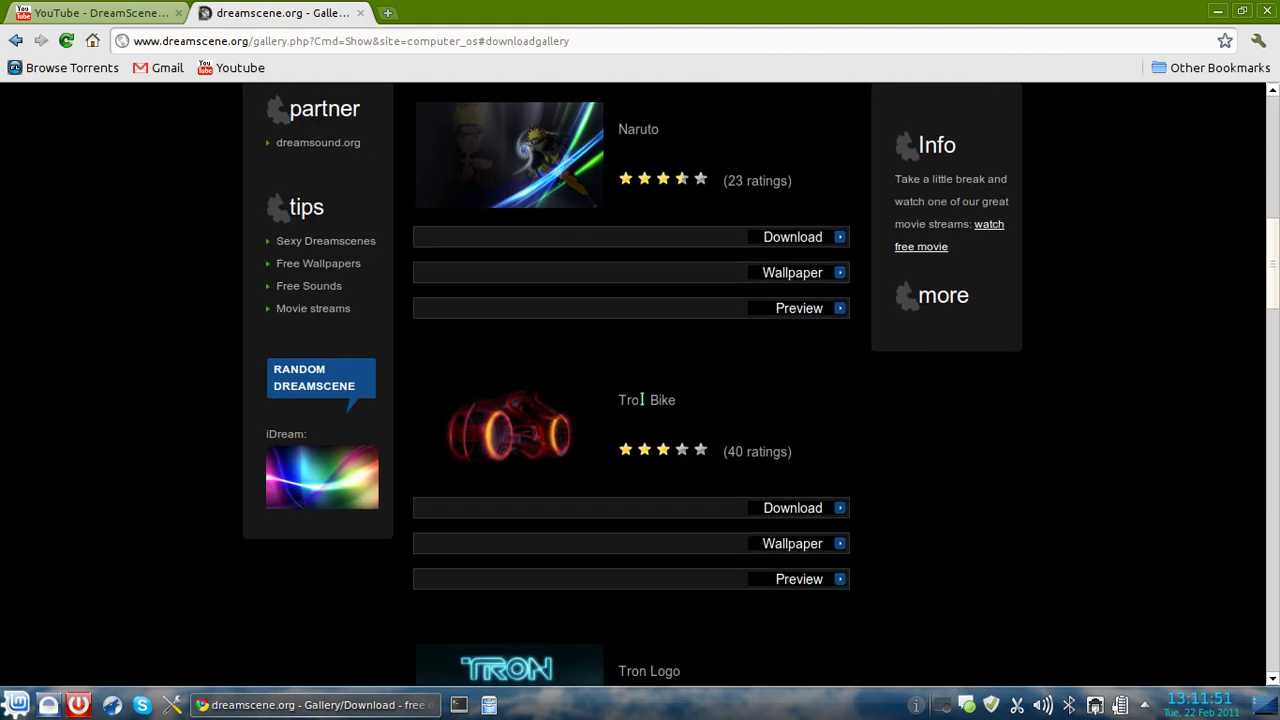
scroll(645, 406, "down", 4)
scroll(640, 498, "down", 3)
scroll(630, 505, "down", 7)
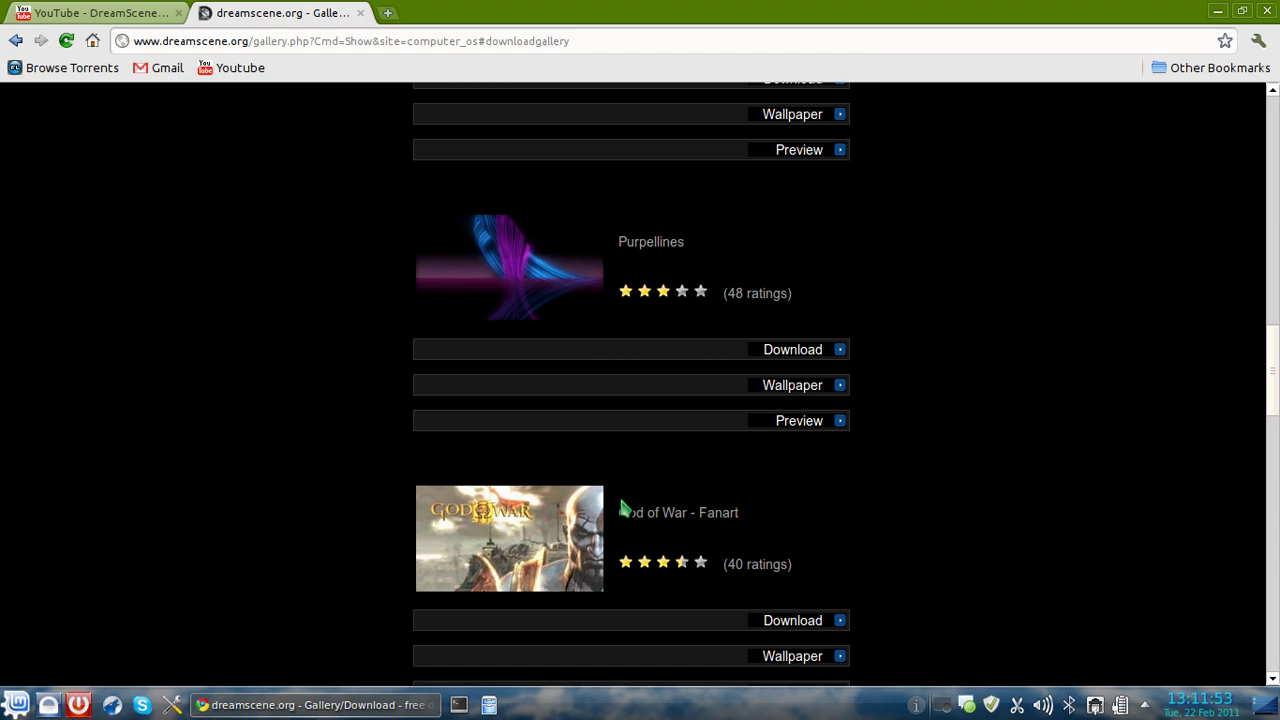
scroll(635, 505, "down", 5)
scroll(645, 505, "down", 1)
scroll(643, 503, "down", 2)
scroll(643, 503, "down", 6)
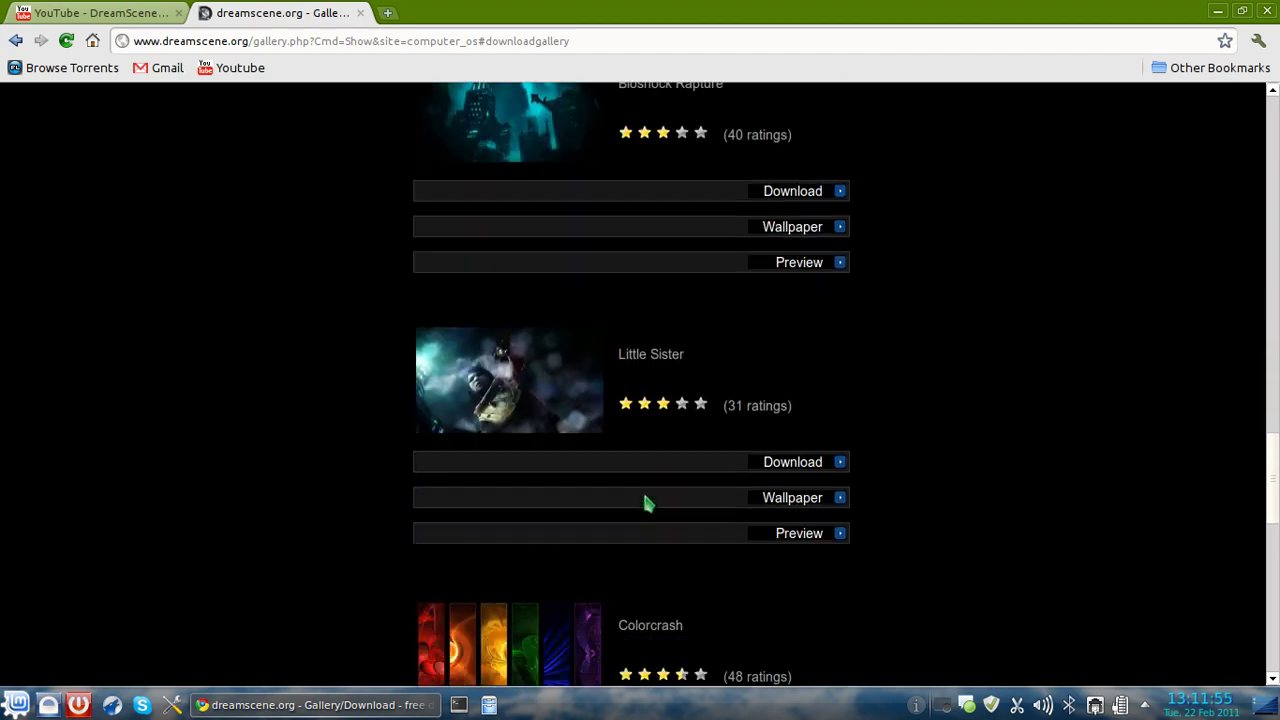
scroll(643, 495, "down", 4)
scroll(645, 488, "down", 8)
scroll(650, 495, "down", 5)
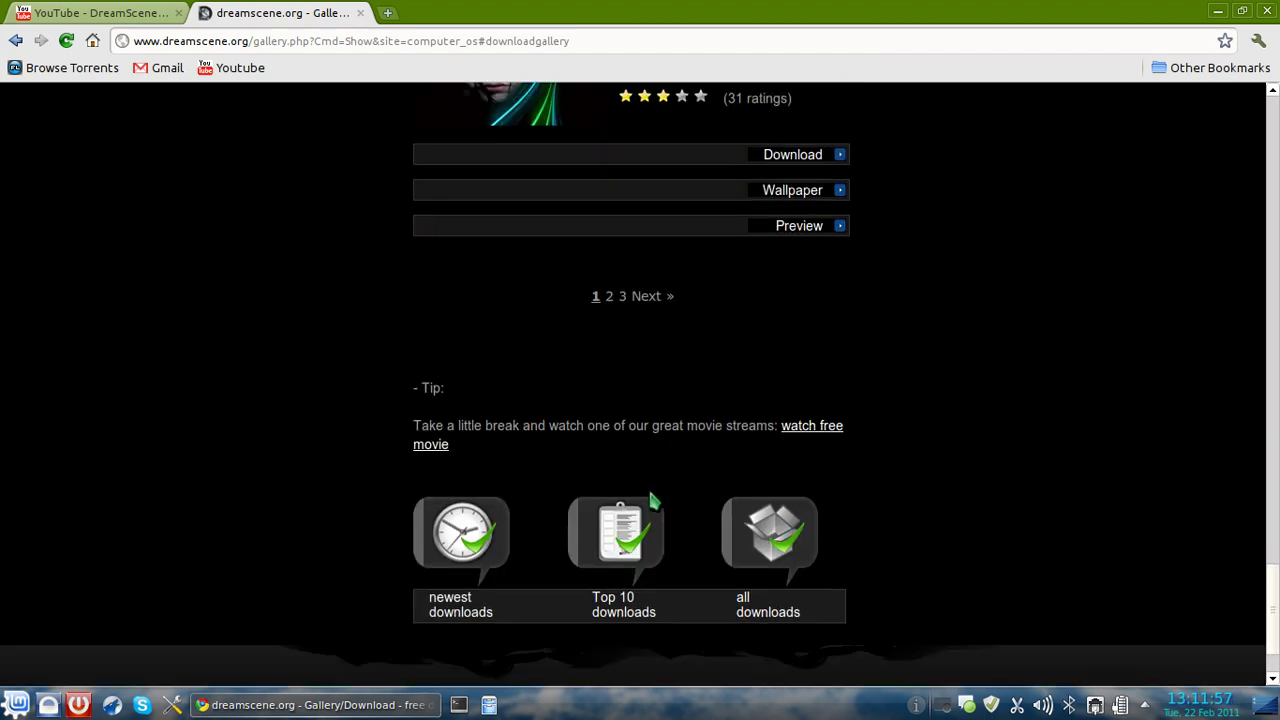
left_click(650, 298)
scroll(790, 514, "down", 5)
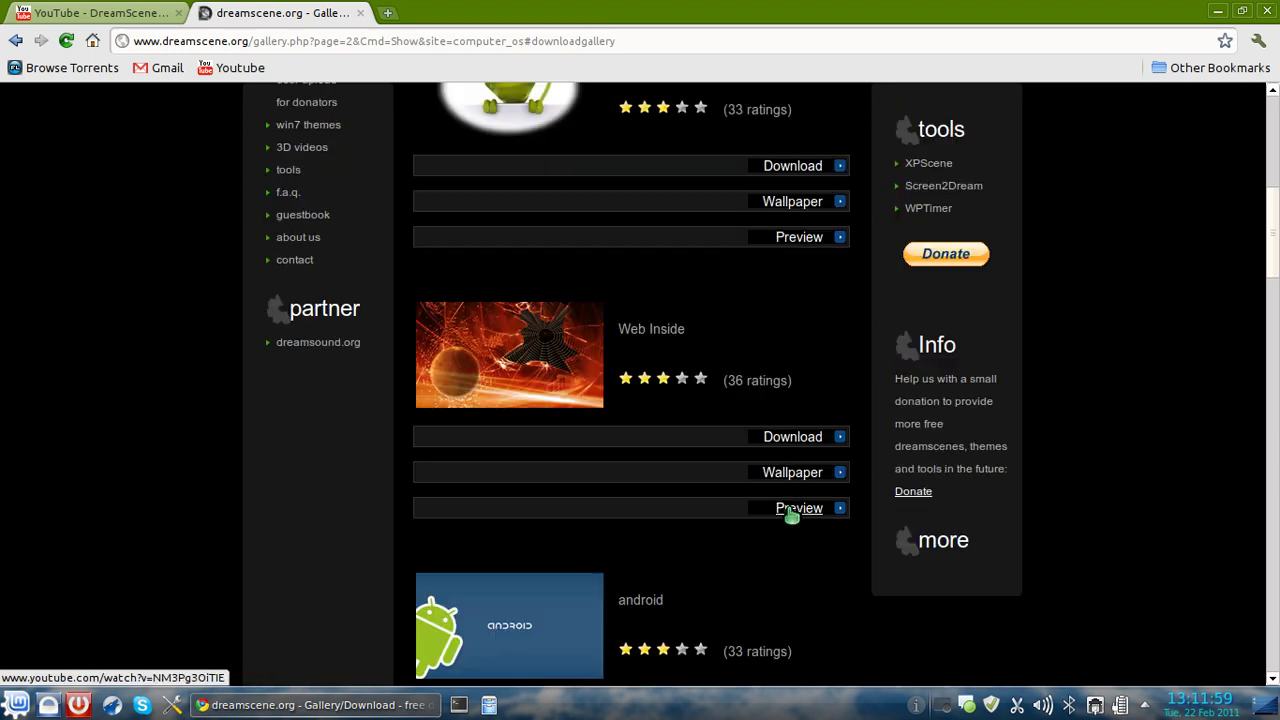
scroll(790, 514, "down", 5)
scroll(789, 511, "down", 4)
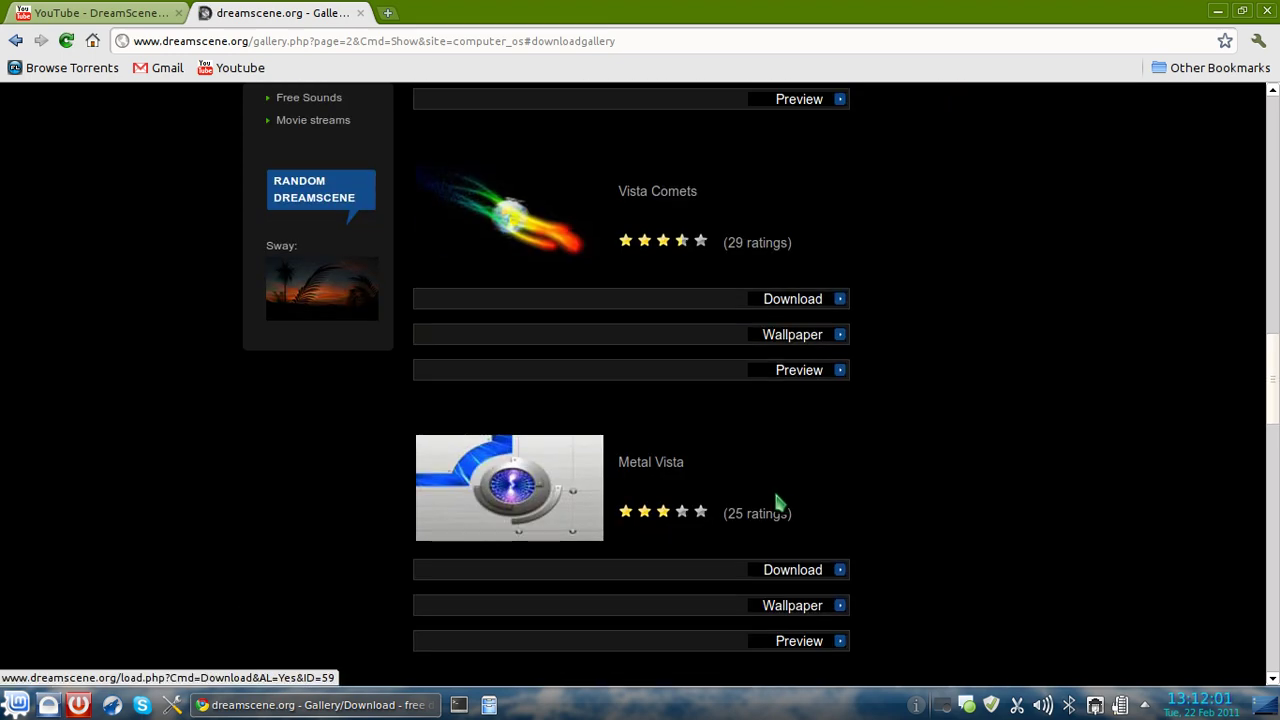
scroll(776, 502, "down", 4)
scroll(766, 486, "down", 3)
Step: Close the gallery tab, then browse and close the rapidyard blog in a new tab
left_click(360, 13)
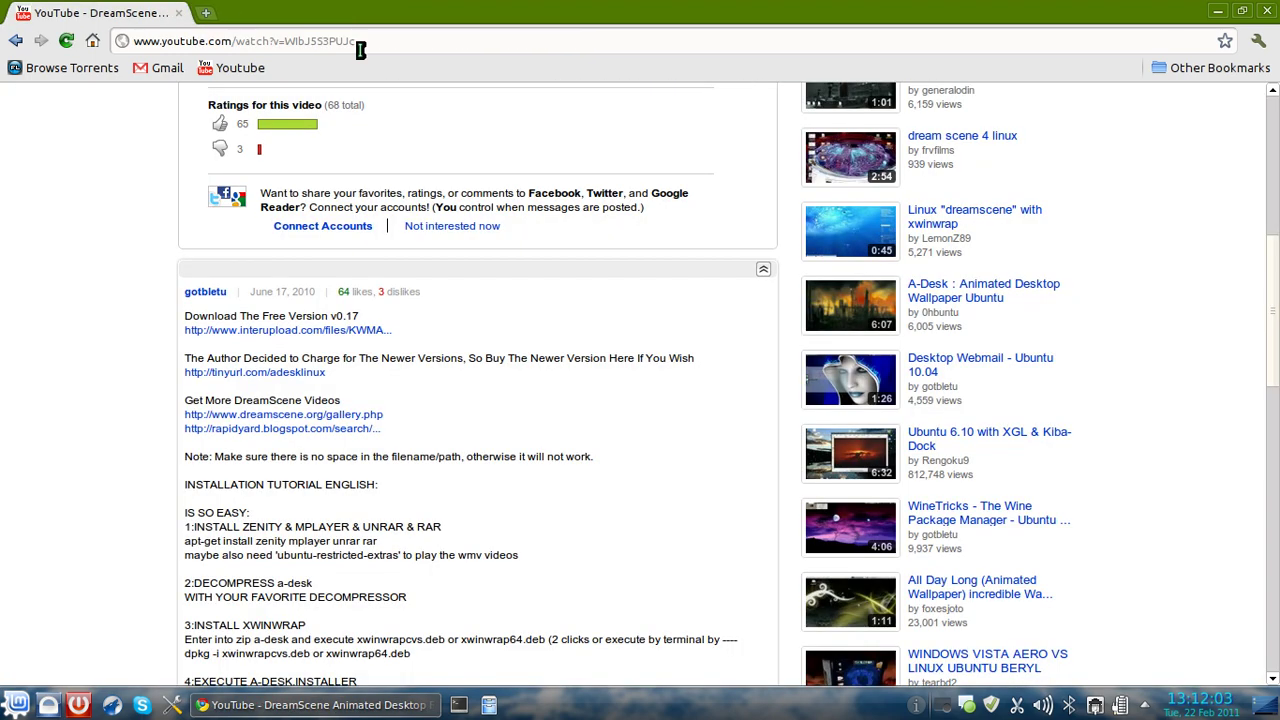
middle_click(265, 430)
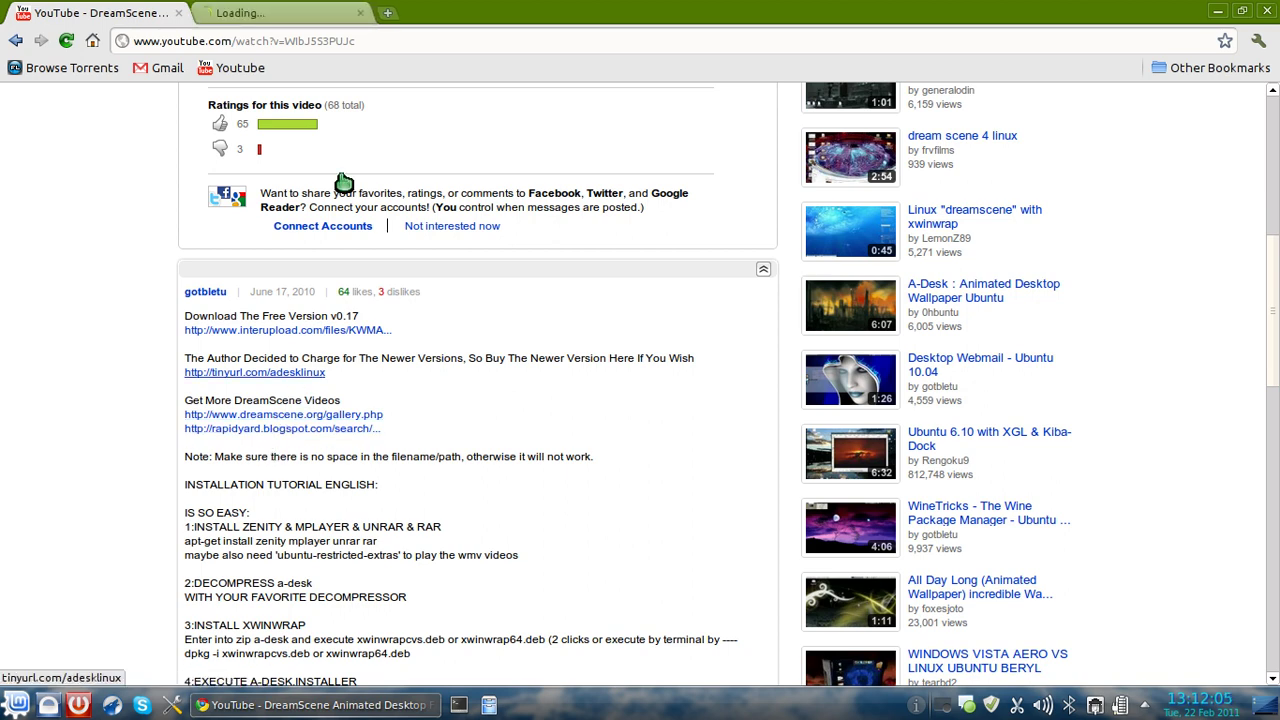
left_click(300, 13)
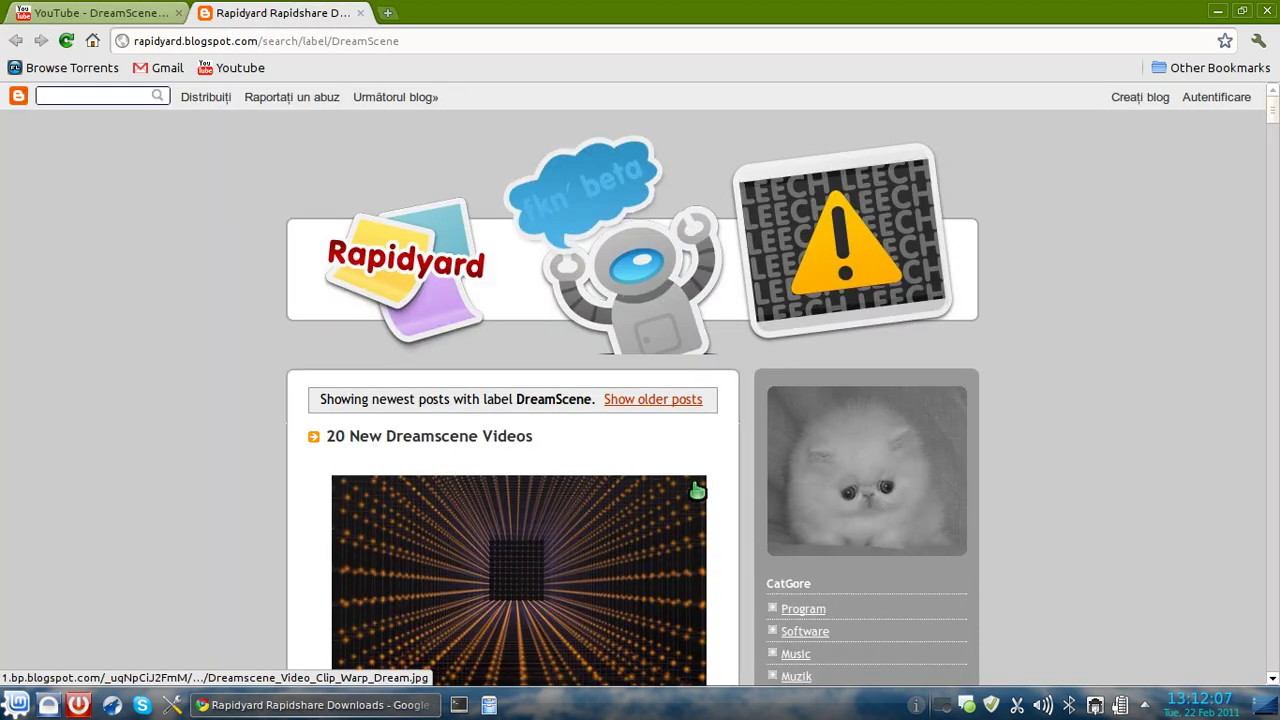
scroll(710, 491, "down", 4)
scroll(737, 480, "down", 3)
scroll(737, 465, "down", 2)
scroll(737, 466, "down", 4)
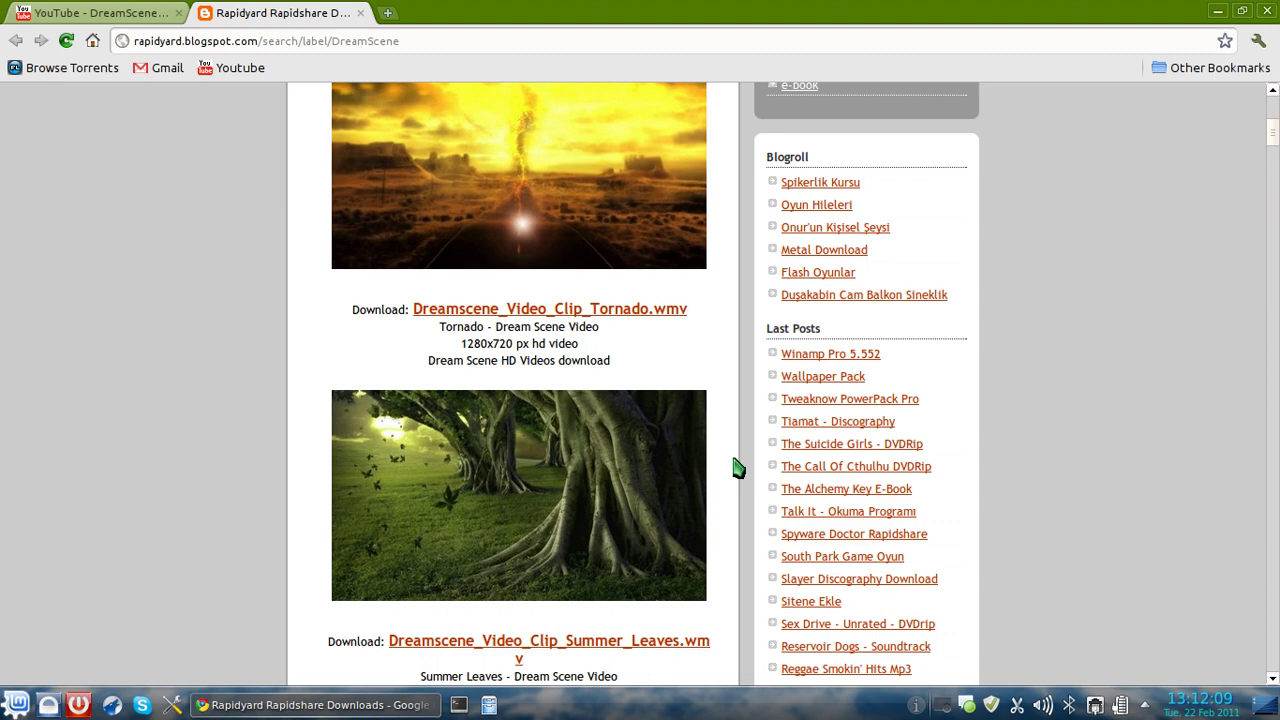
scroll(733, 447, "down", 4)
scroll(729, 428, "down", 2)
scroll(726, 414, "down", 3)
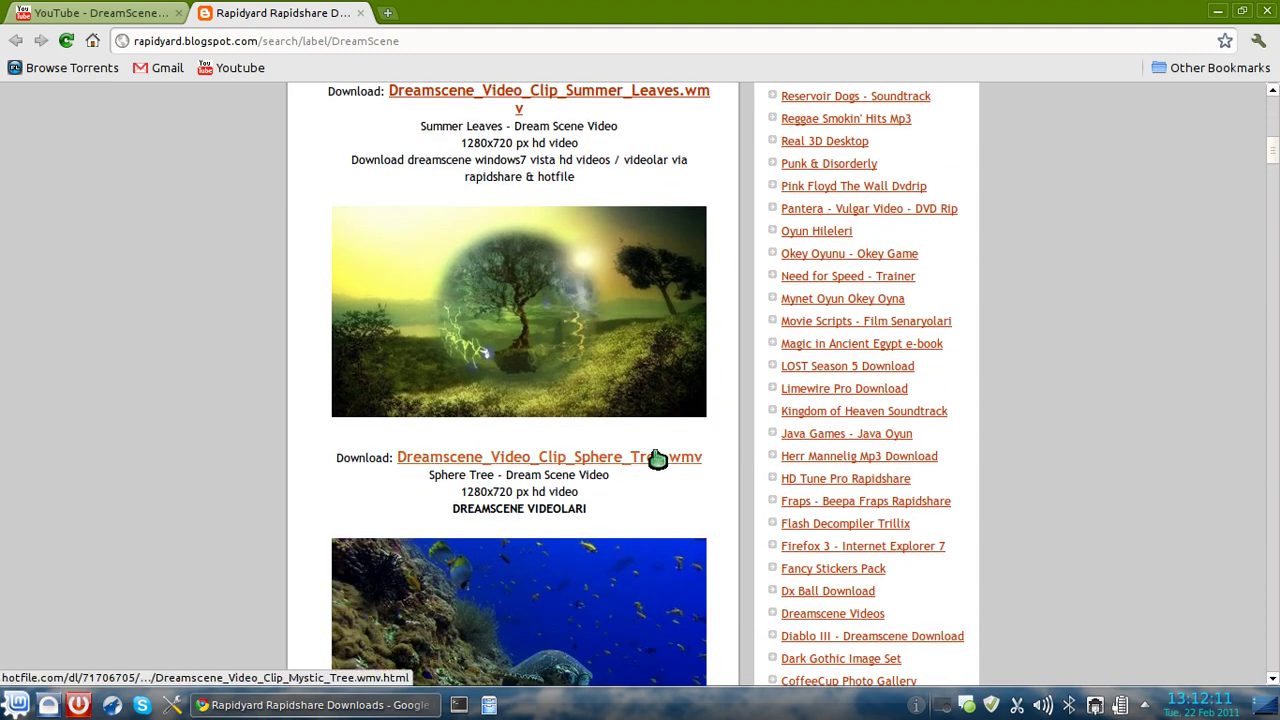
scroll(737, 463, "down", 4)
scroll(733, 468, "down", 5)
scroll(731, 472, "down", 5)
scroll(733, 465, "down", 3)
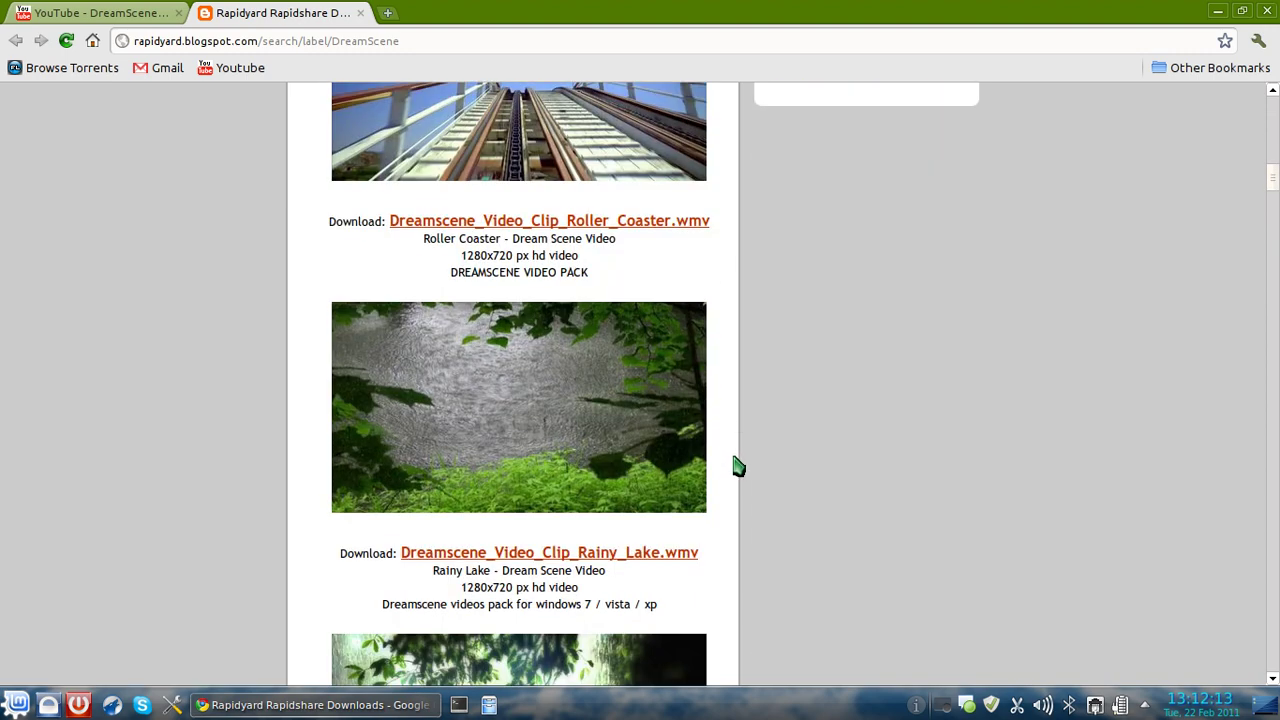
scroll(734, 463, "down", 5)
left_click(362, 14)
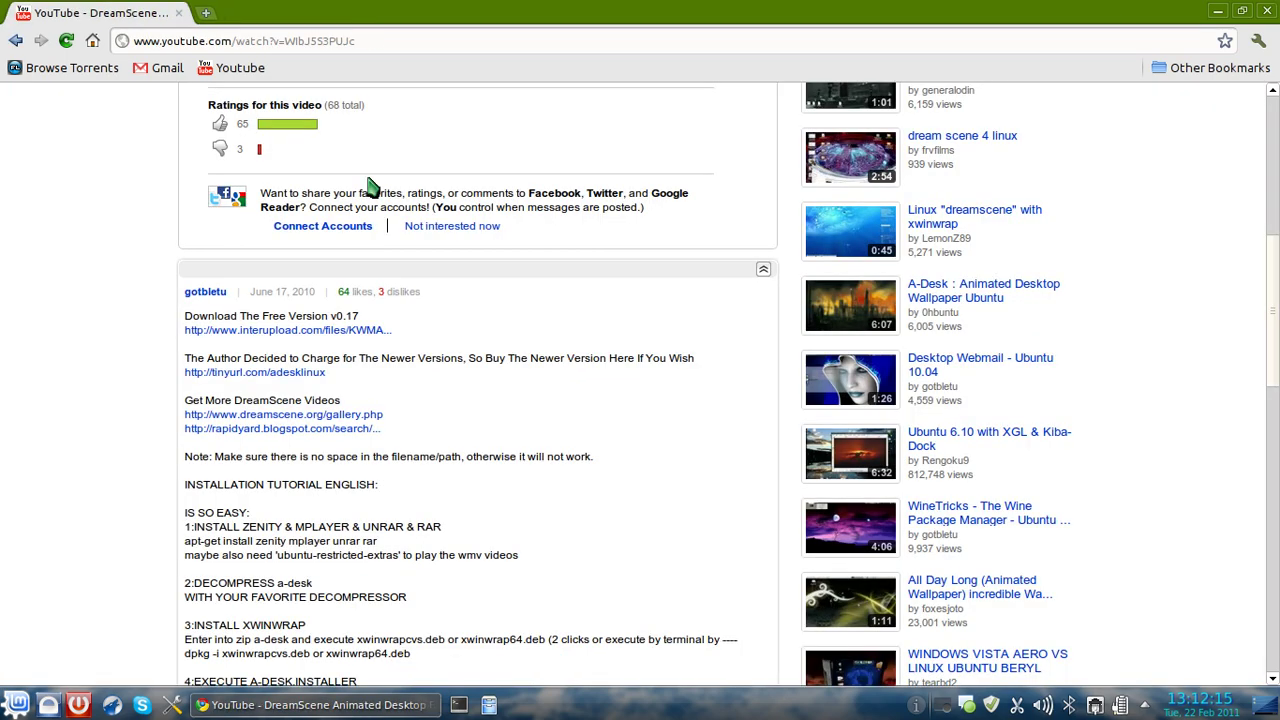
Step: Scroll back through the YouTube page and minimize the browser to reveal the desktop
scroll(1194, 434, "up", 4)
scroll(1274, 212, "up", 3)
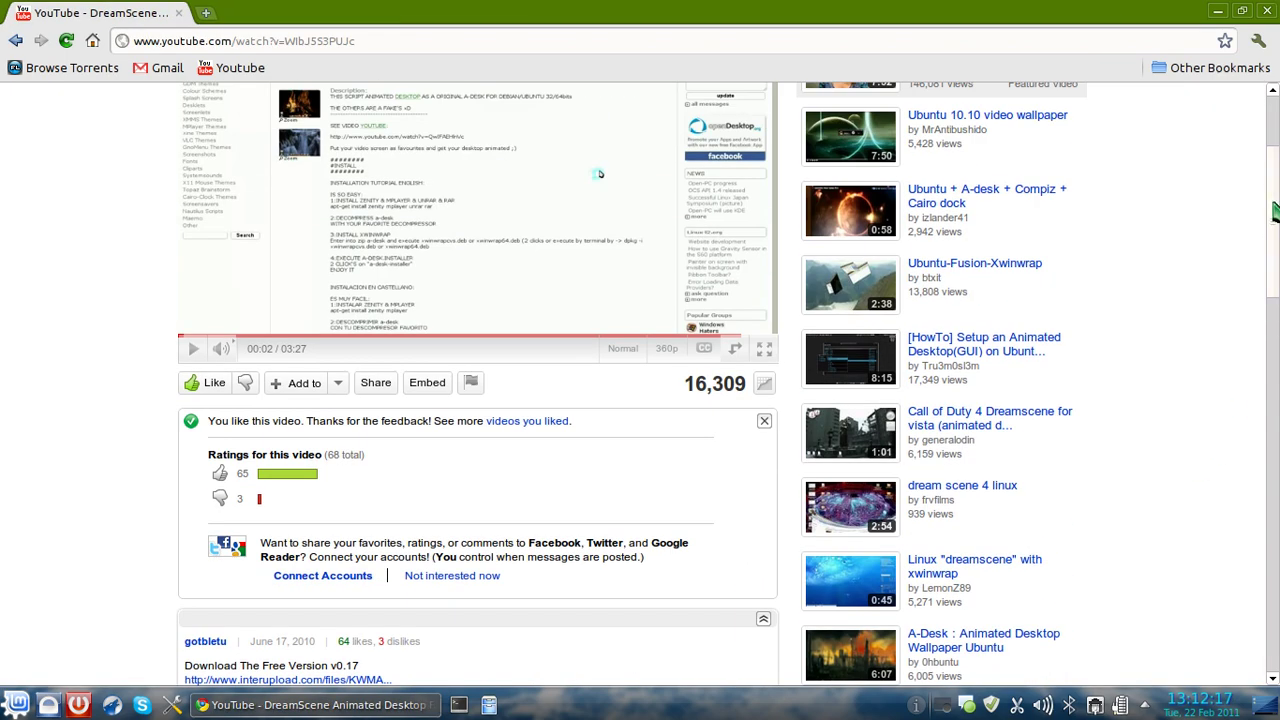
left_click_drag(1274, 200, 1274, 88)
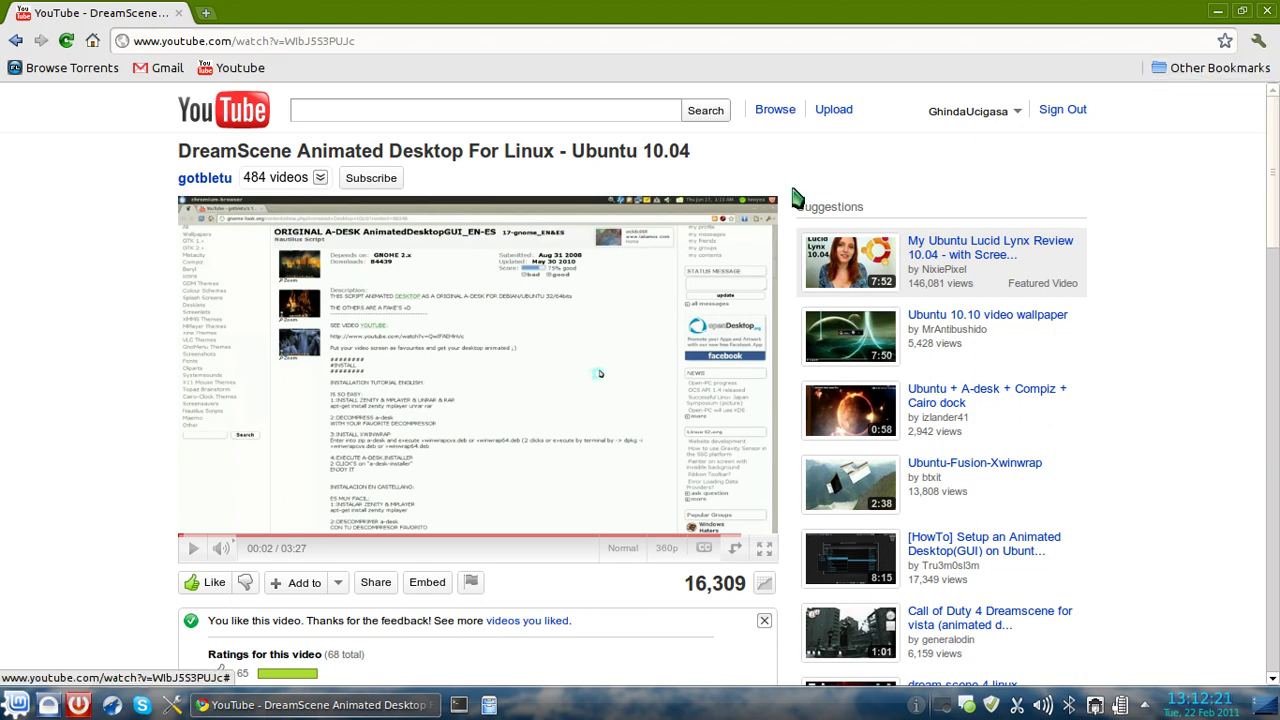
mouse_move(170, 185)
left_mouse_down()
mouse_move(221, 180)
mouse_move(355, 248)
left_mouse_up()
left_click(142, 204)
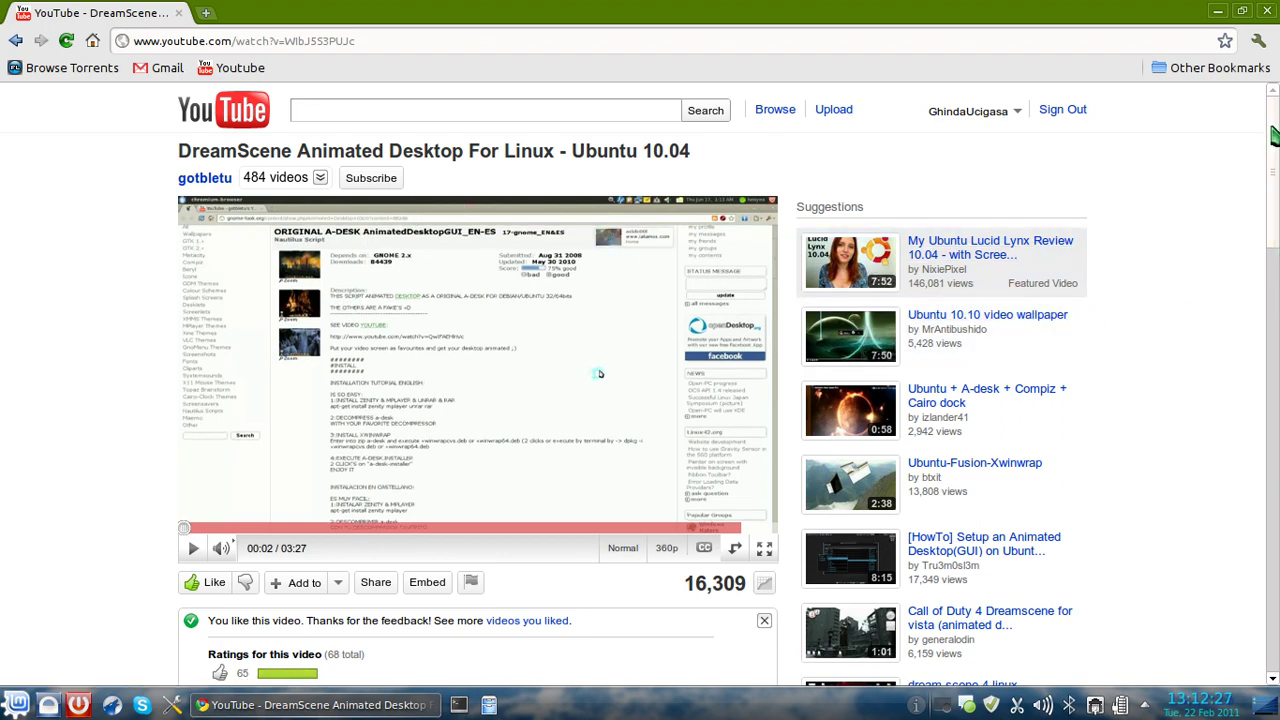
mouse_move(1274, 140)
left_mouse_down()
mouse_move(1276, 345)
mouse_move(1266, 240)
left_mouse_up()
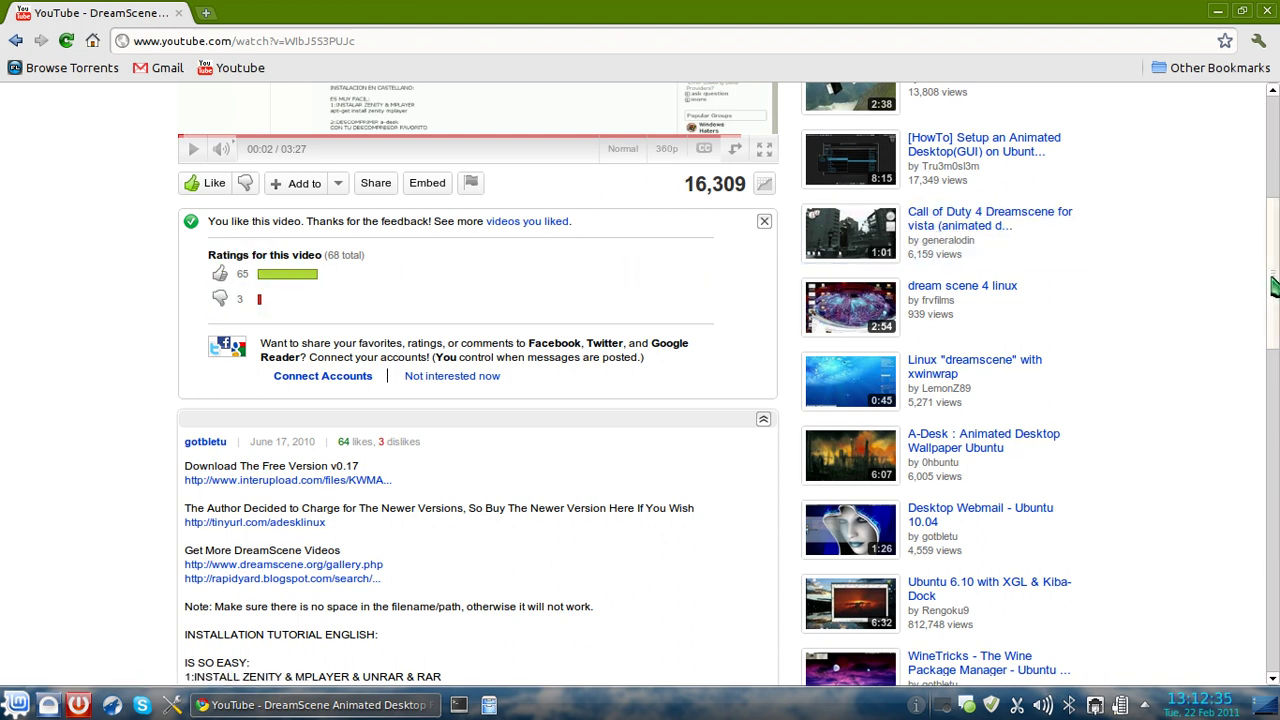
left_click_drag(1274, 287, 1274, 172)
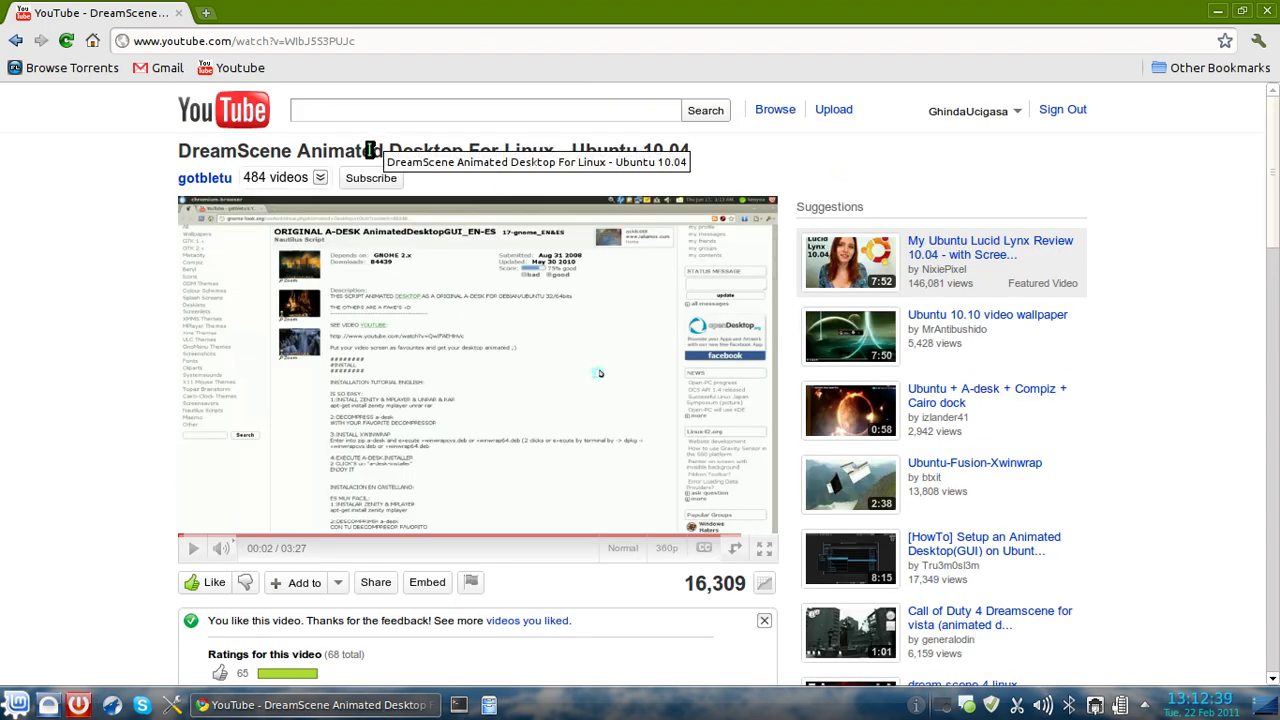
left_click(1218, 11)
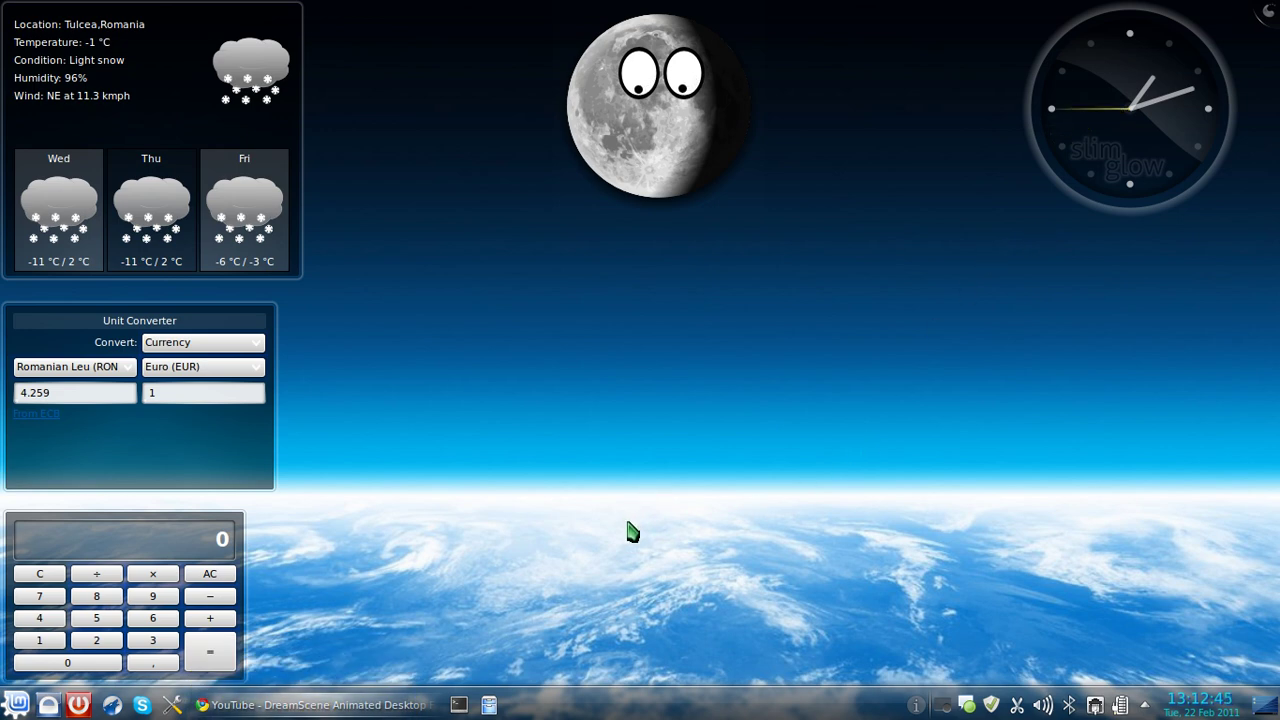
Step: Run a-desk_EN from Downloads/ad/bin in Dolphin and choose YOUR VIDEO
left_click(489, 704)
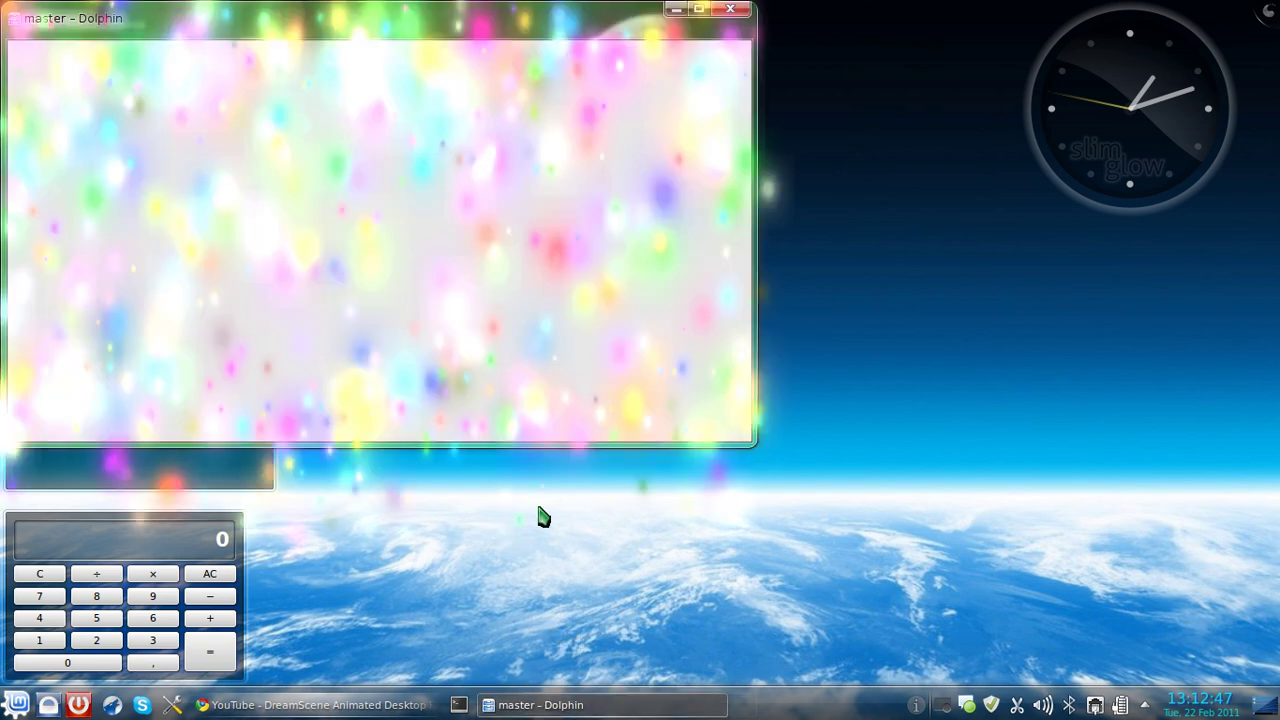
left_click(520, 163)
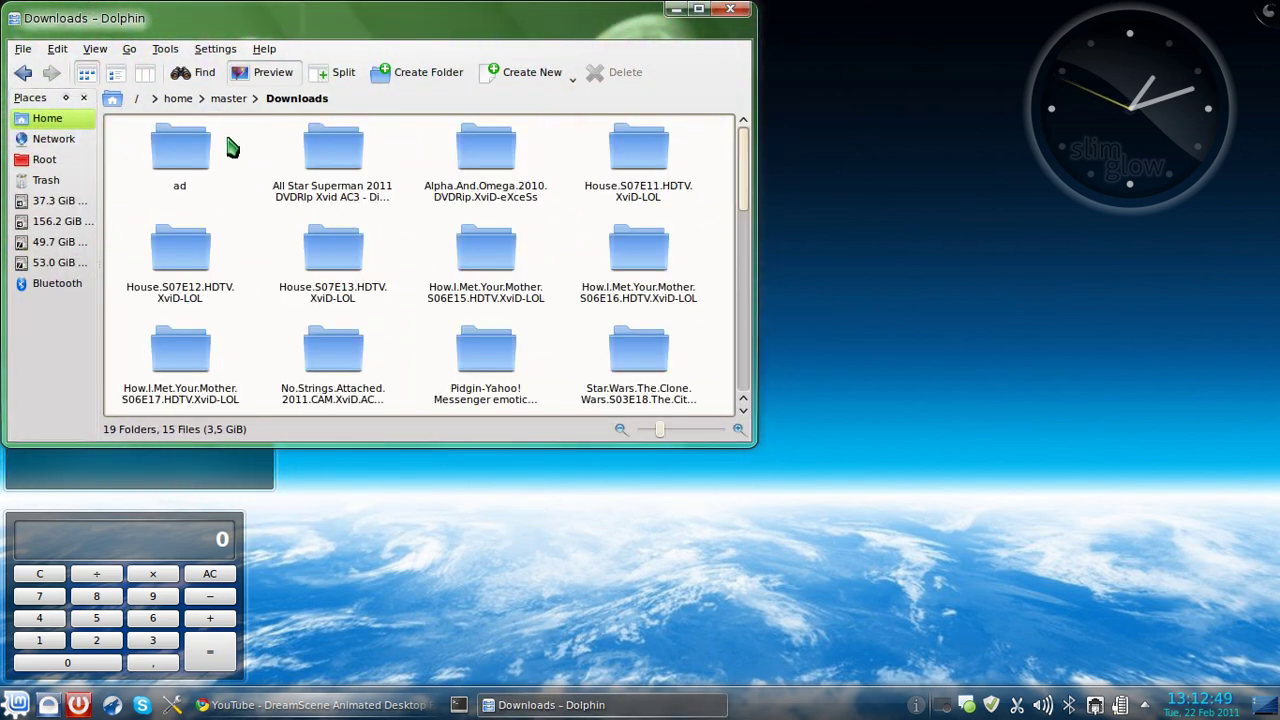
left_click(224, 150)
left_click(205, 152)
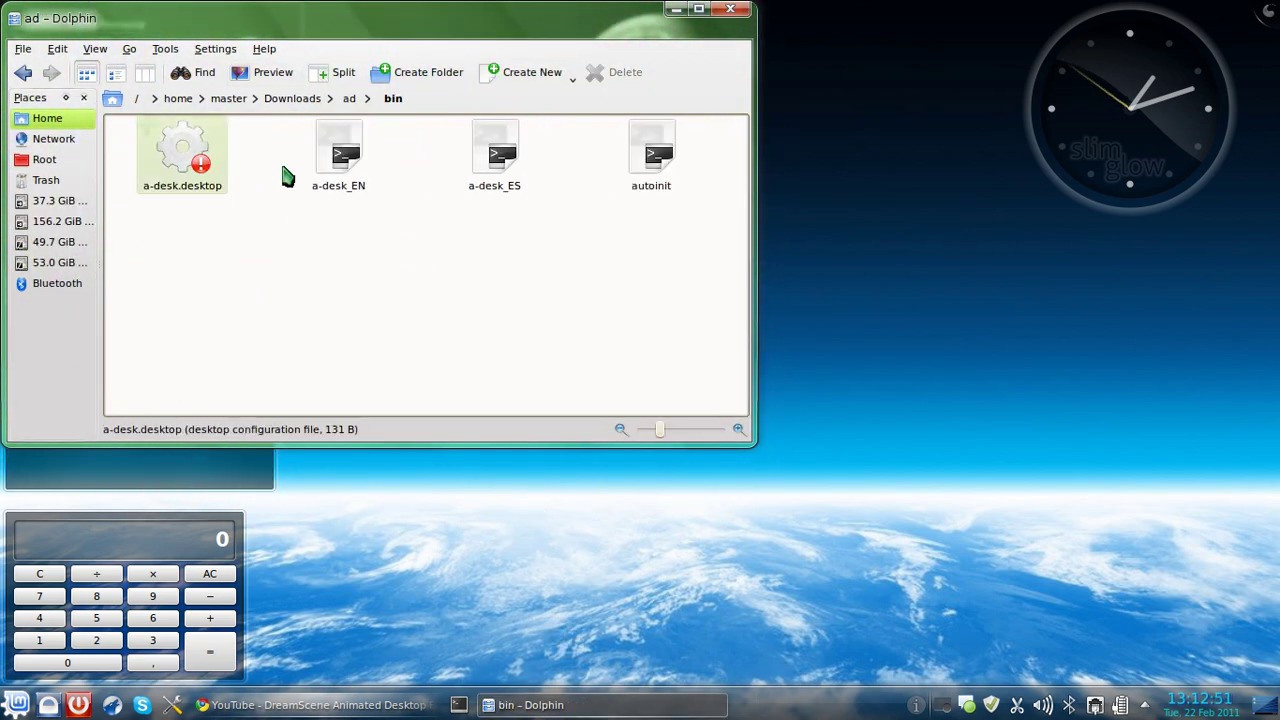
left_click(338, 155)
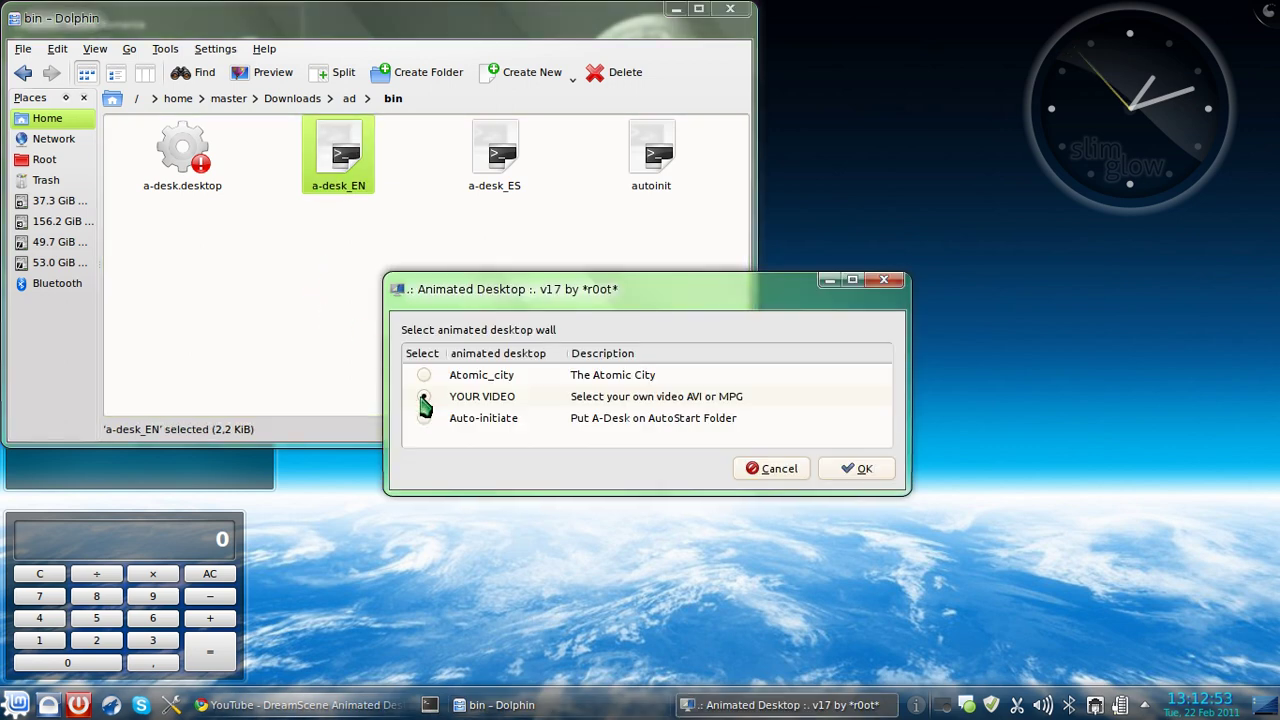
left_click(856, 474)
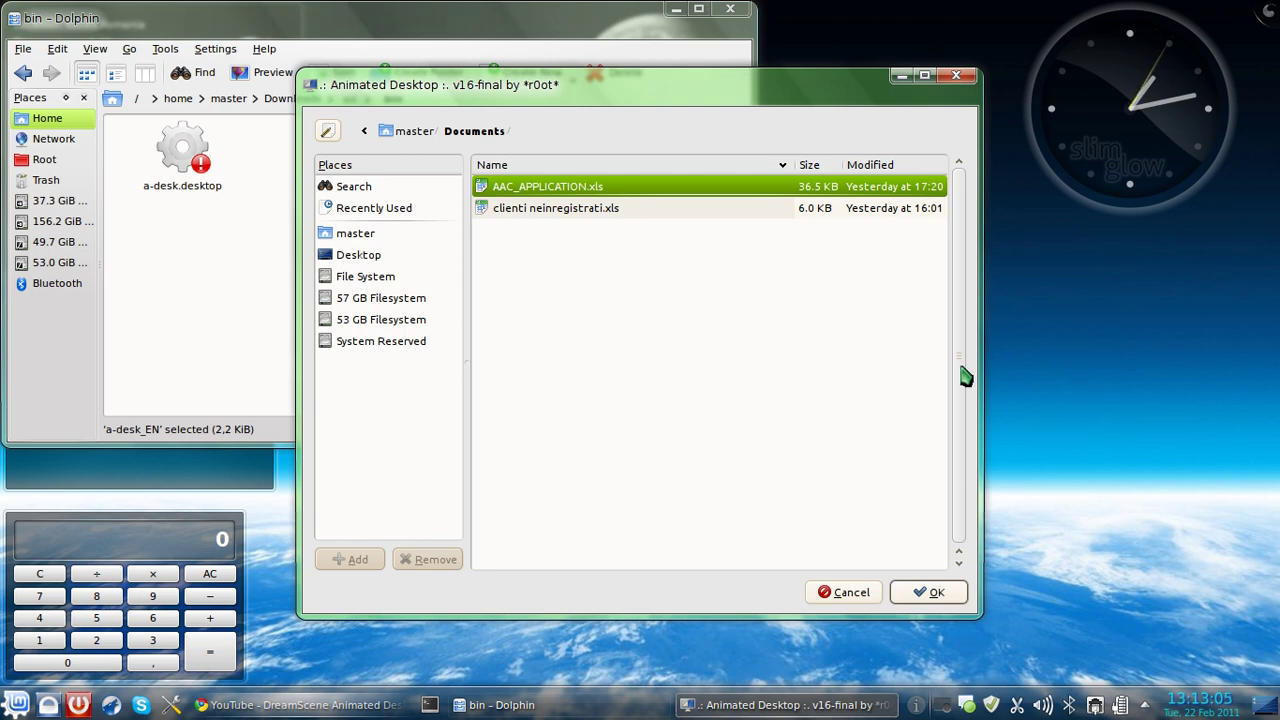
Step: Navigate A-Desk's file picker from the home folder into Downloads/ad
right_click(1082, 314)
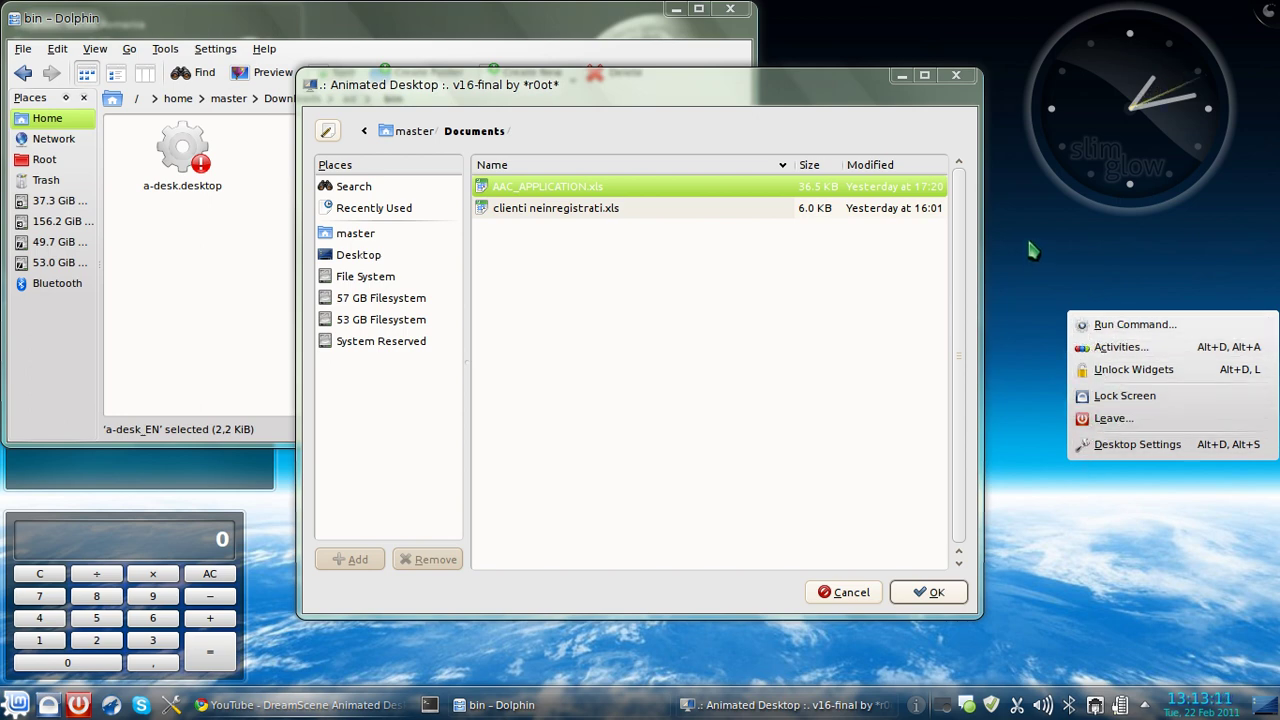
left_click(999, 286)
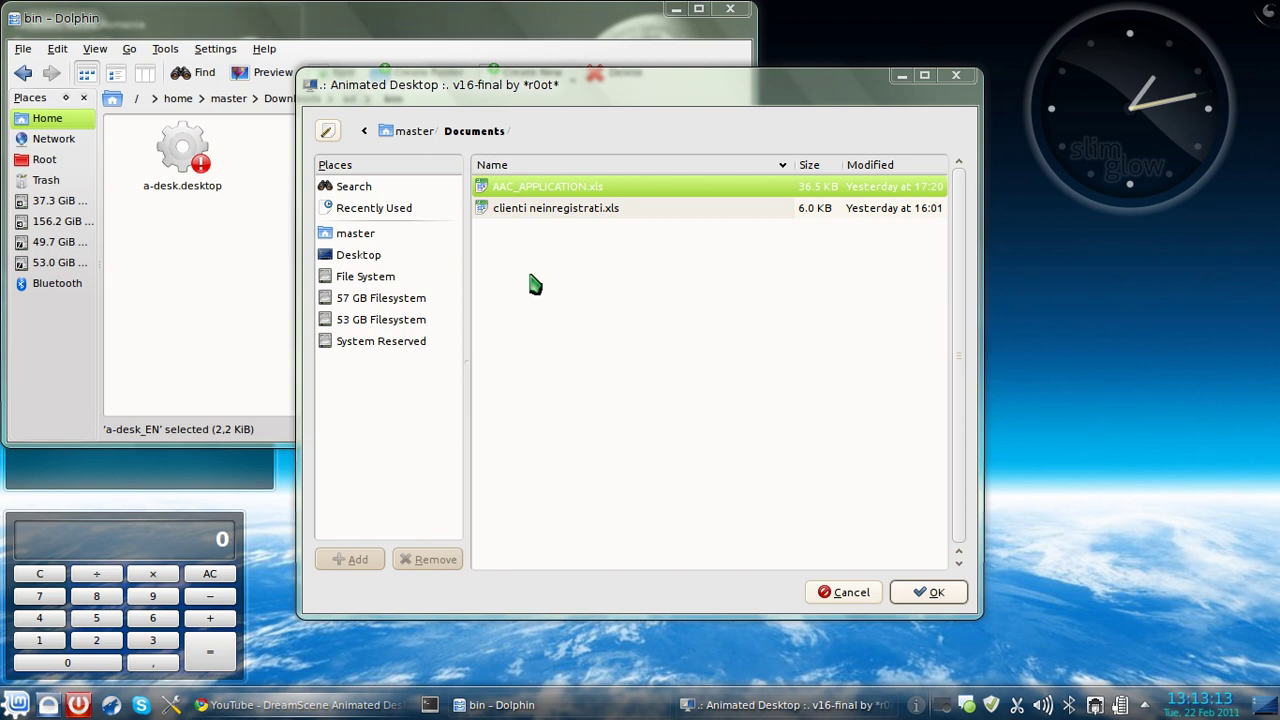
left_click(356, 236)
double_click(565, 238)
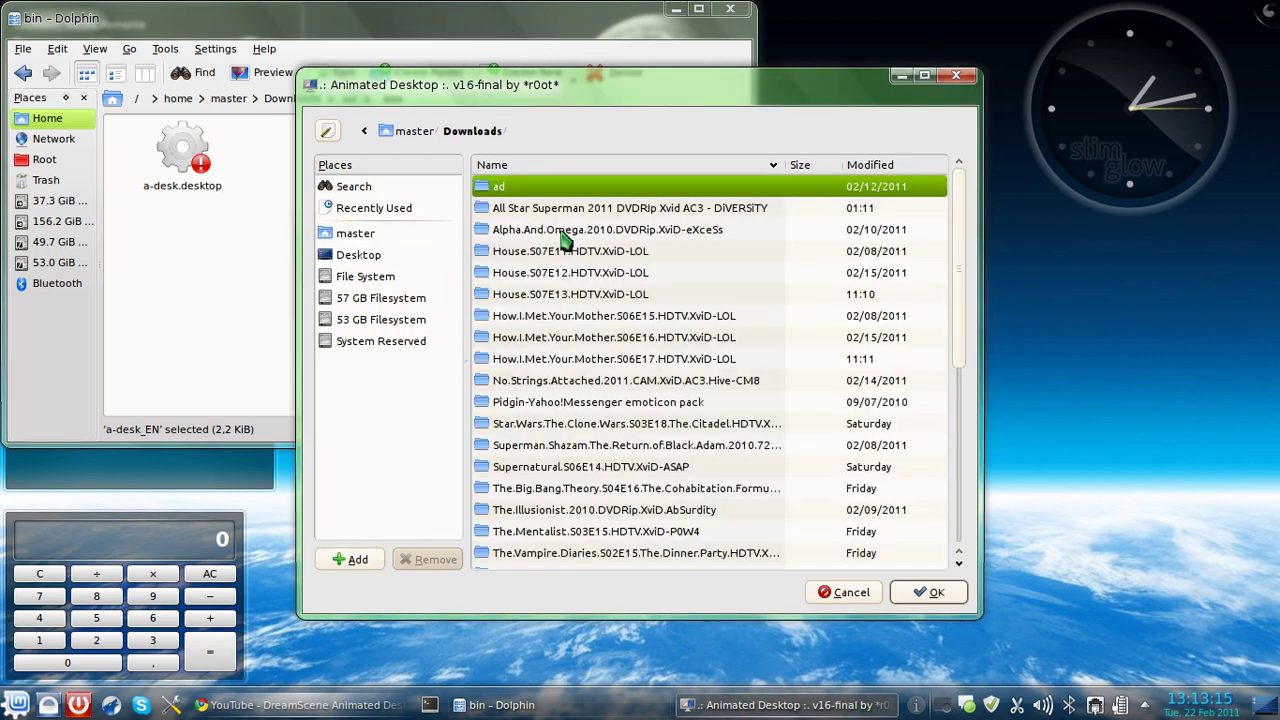
double_click(537, 194)
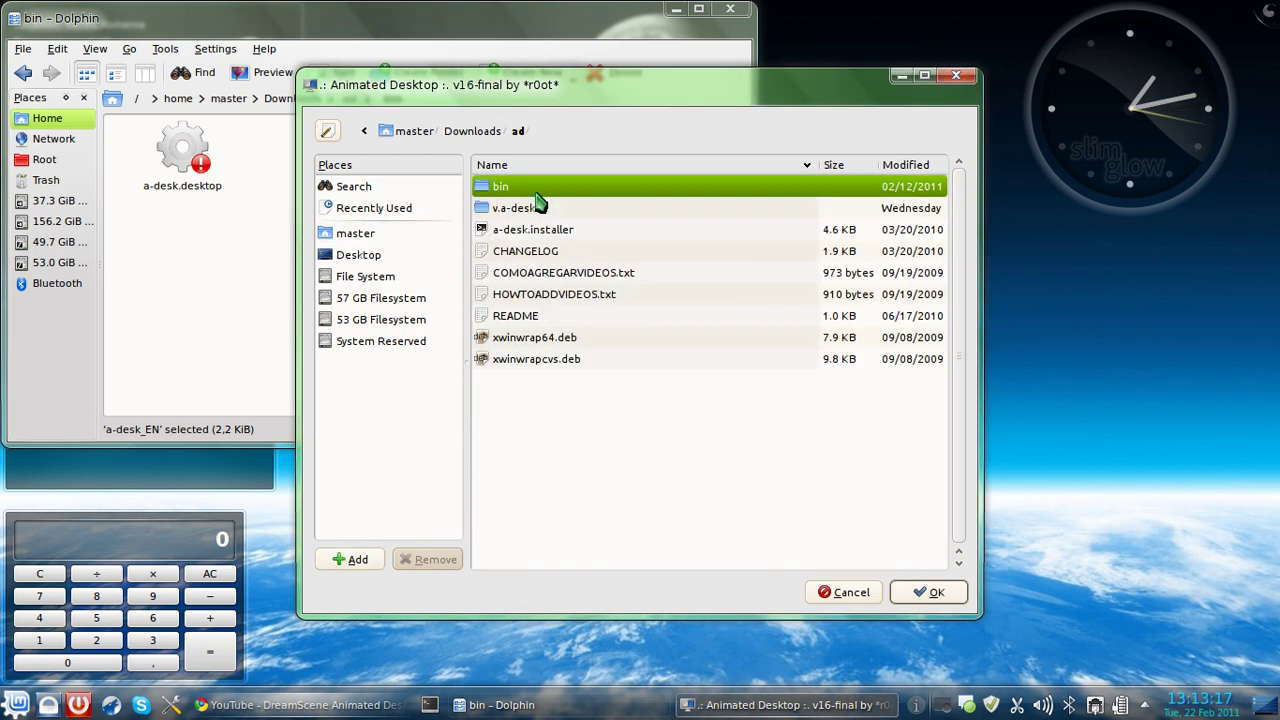
Step: Choose Planet_Earth.wmv from the v.a-desk folder and confirm it as the animated wallpaper
double_click(537, 194)
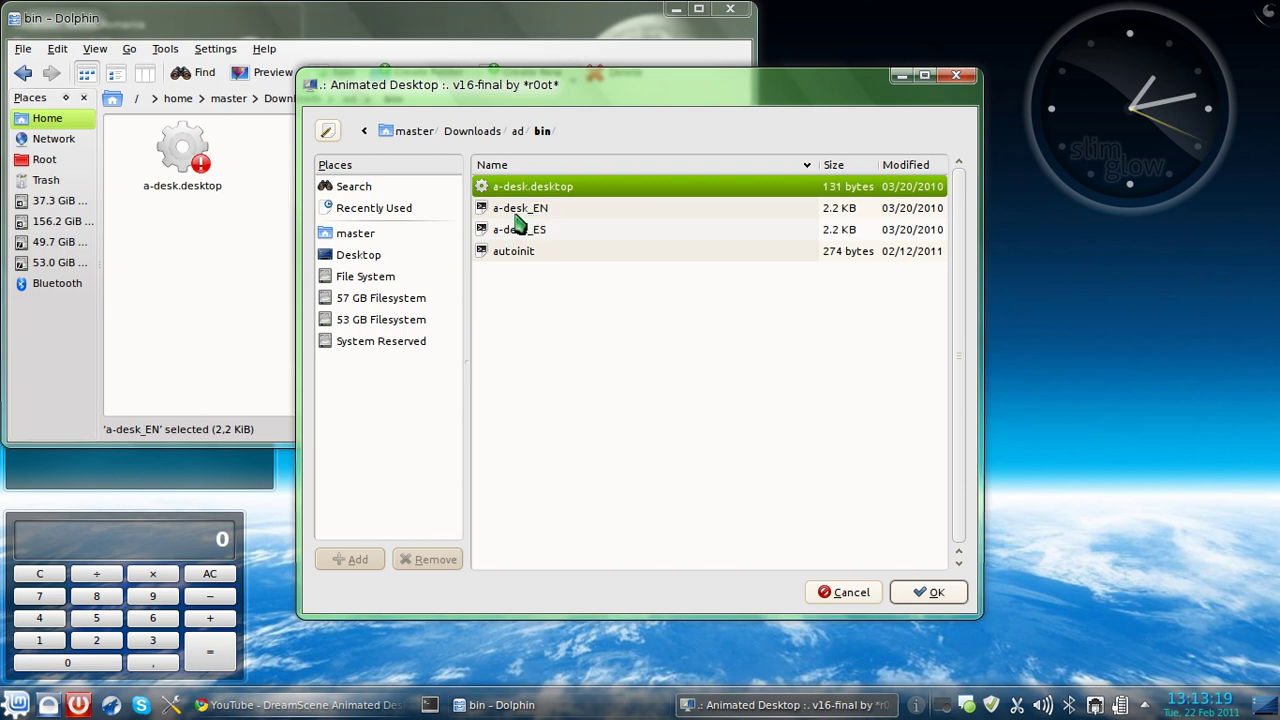
left_click(517, 131)
double_click(530, 209)
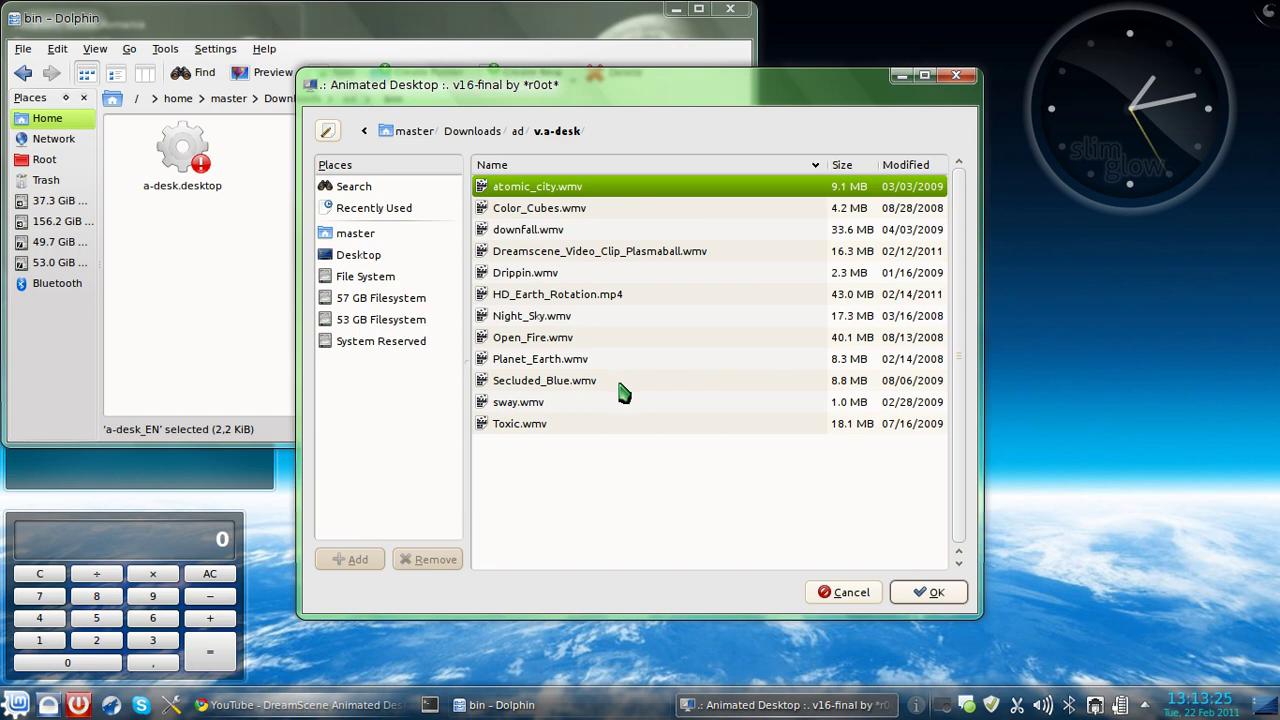
left_click(603, 365)
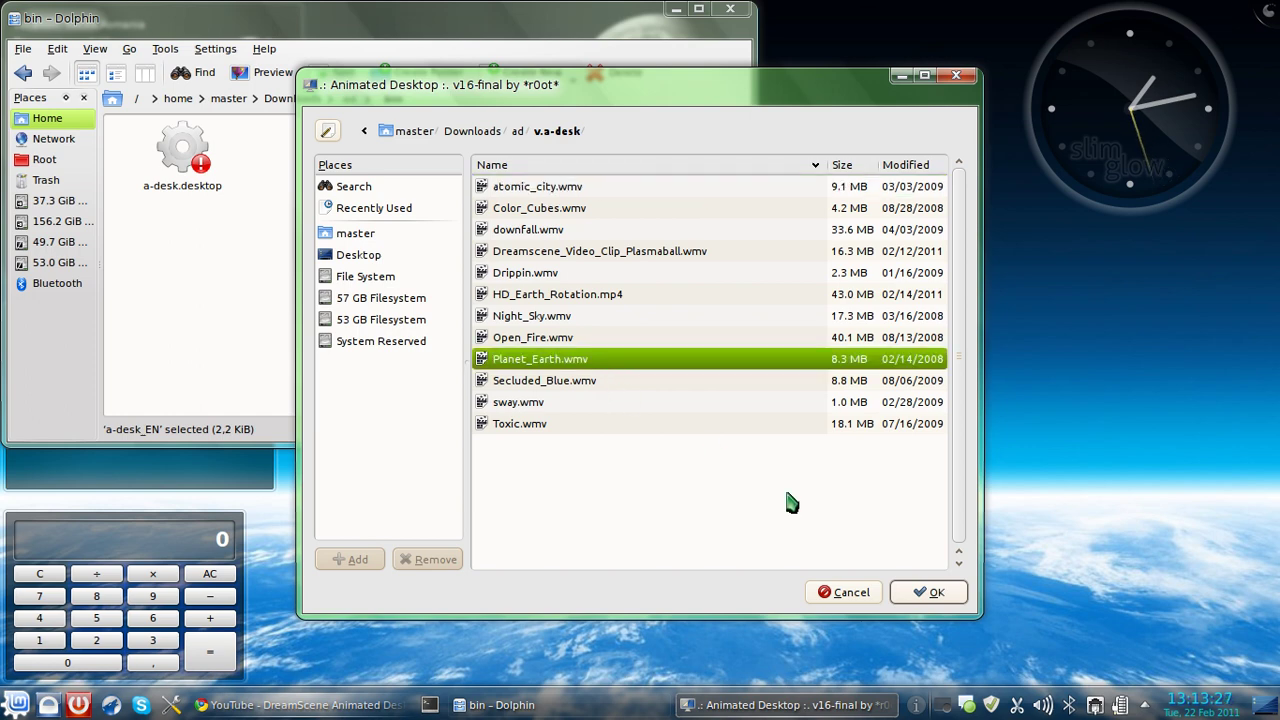
left_click(930, 593)
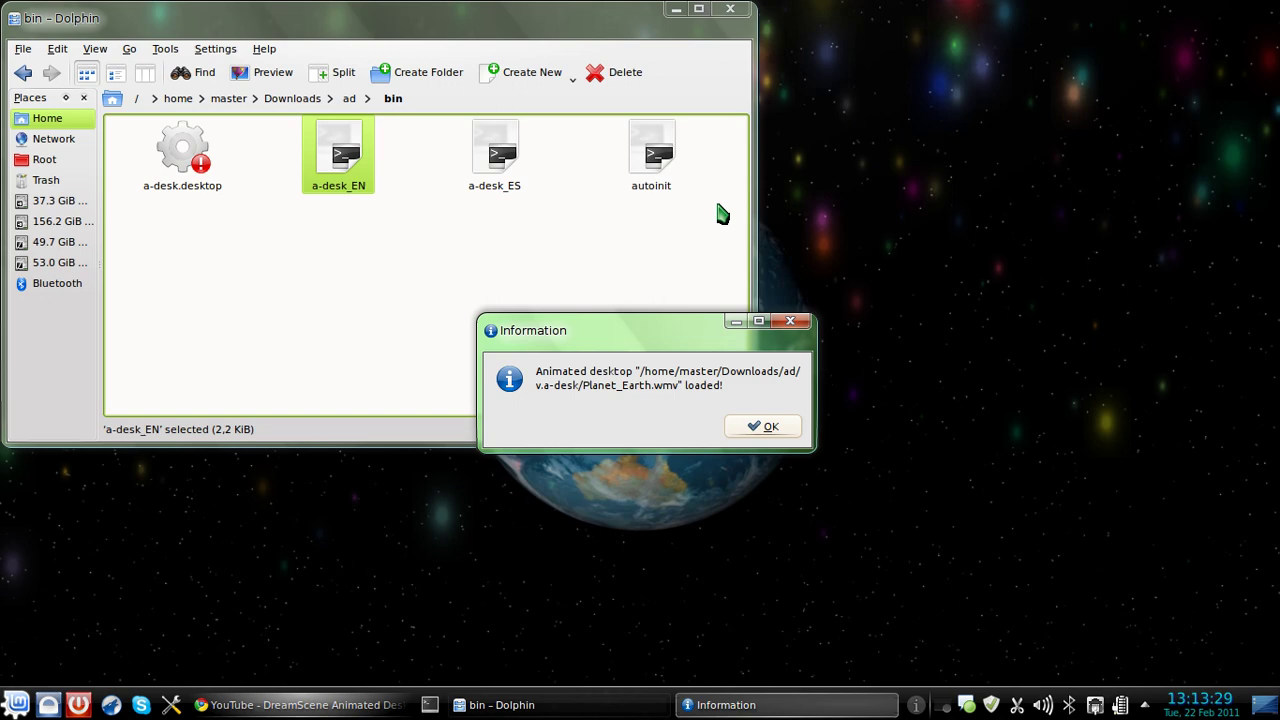
Step: Dismiss the wallpaper notices, restore Dolphin, and drag it down and right toward the centre
left_click(760, 426)
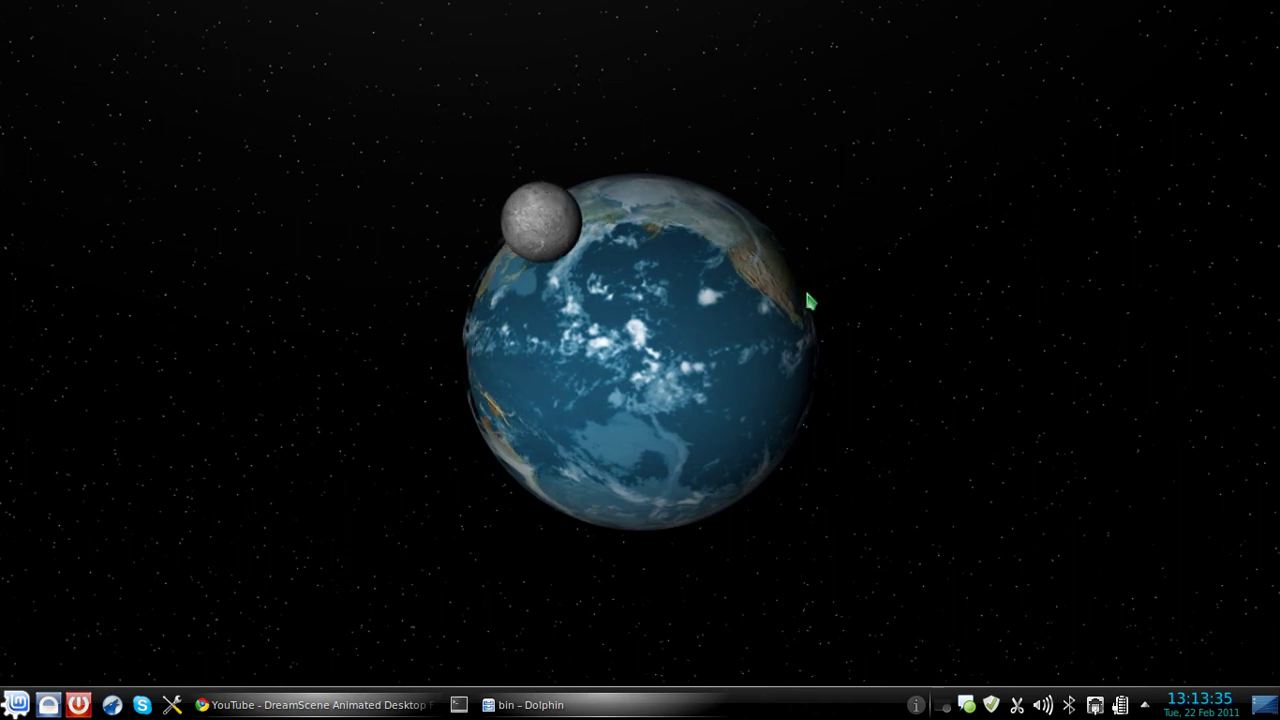
left_click(617, 695)
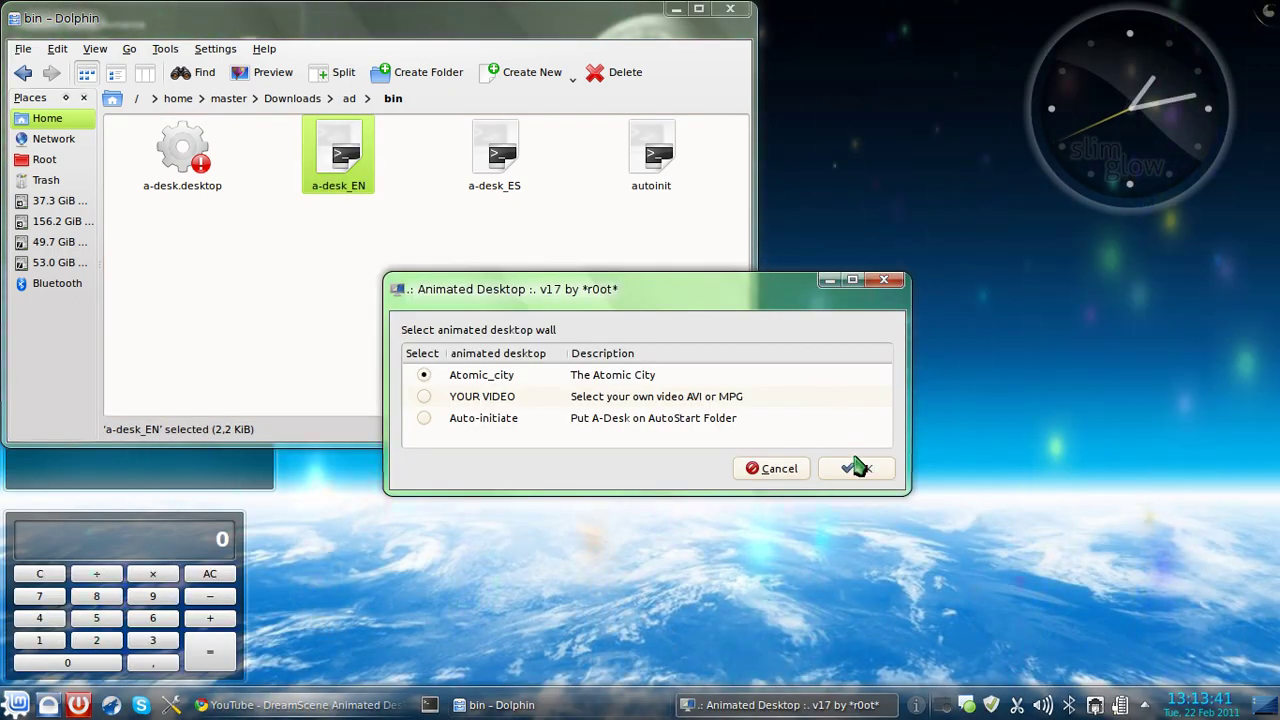
left_click(846, 464)
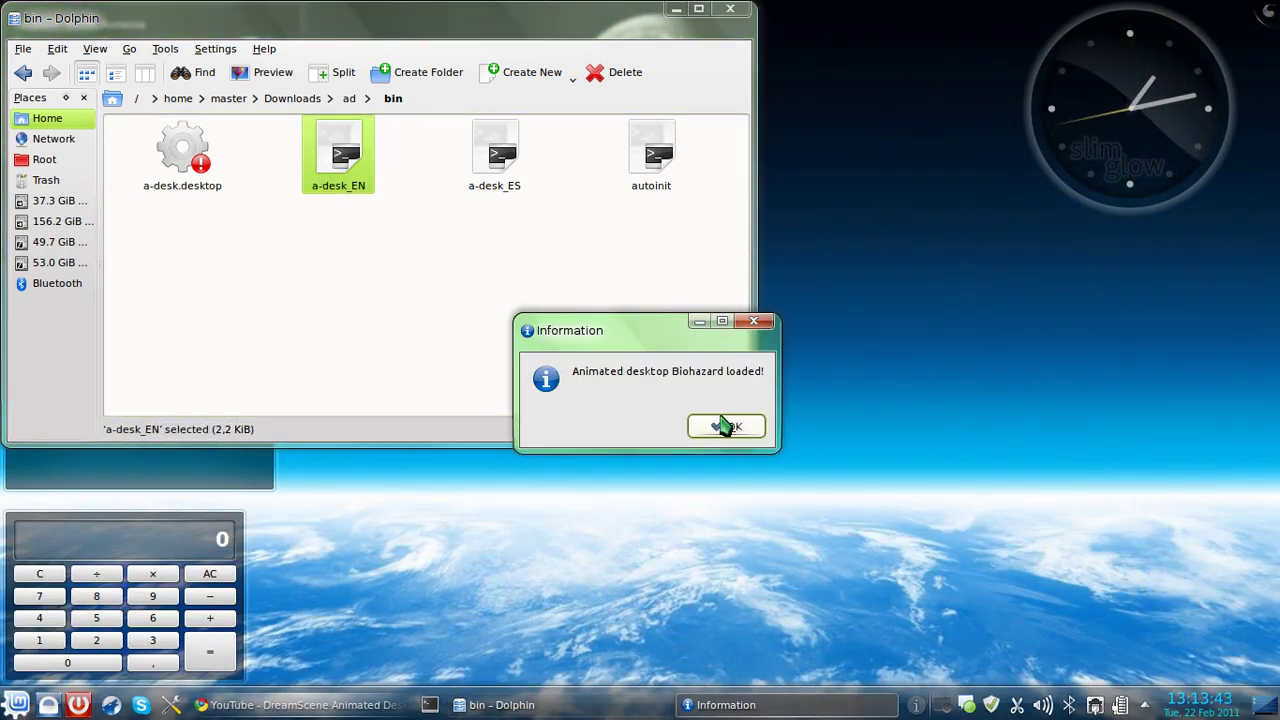
left_click(723, 426)
mouse_move(510, 33)
left_mouse_down()
mouse_move(764, 182)
mouse_move(823, 240)
left_mouse_up()
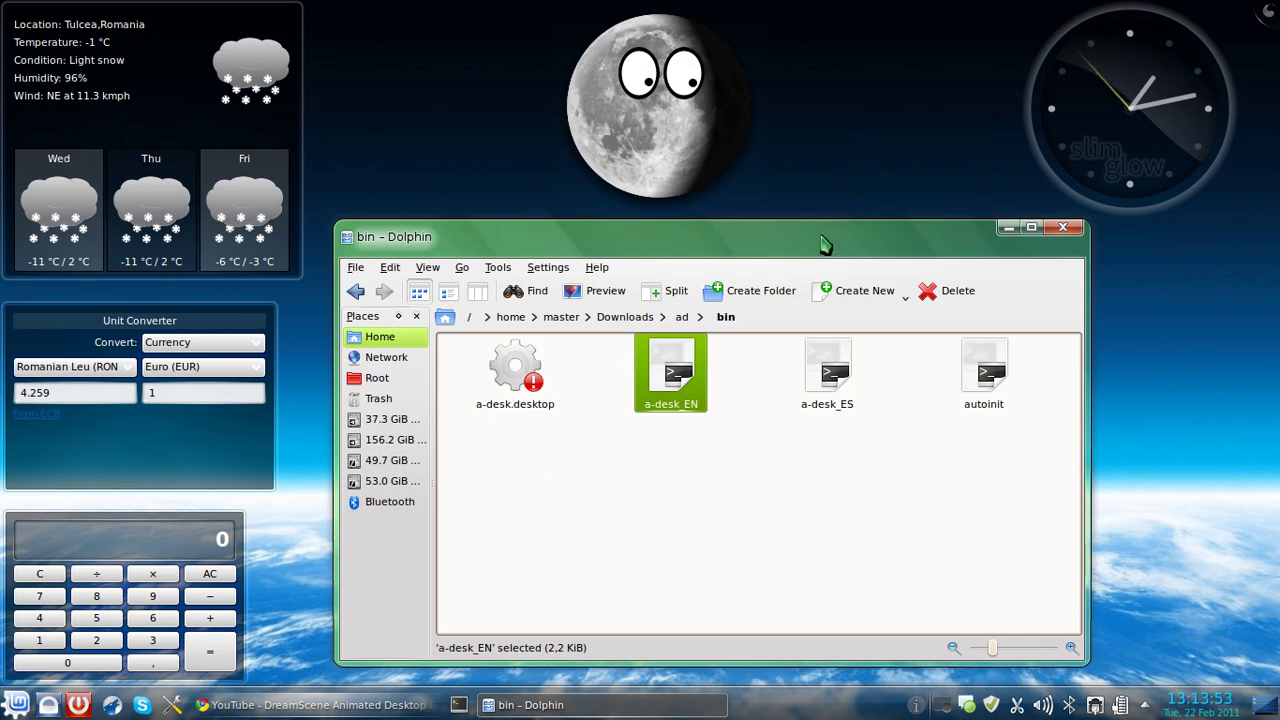
mouse_move(785, 246)
left_mouse_down()
mouse_move(706, 160)
mouse_move(903, 143)
mouse_move(751, 160)
mouse_move(723, 271)
mouse_move(723, 220)
mouse_move(786, 229)
left_mouse_up()
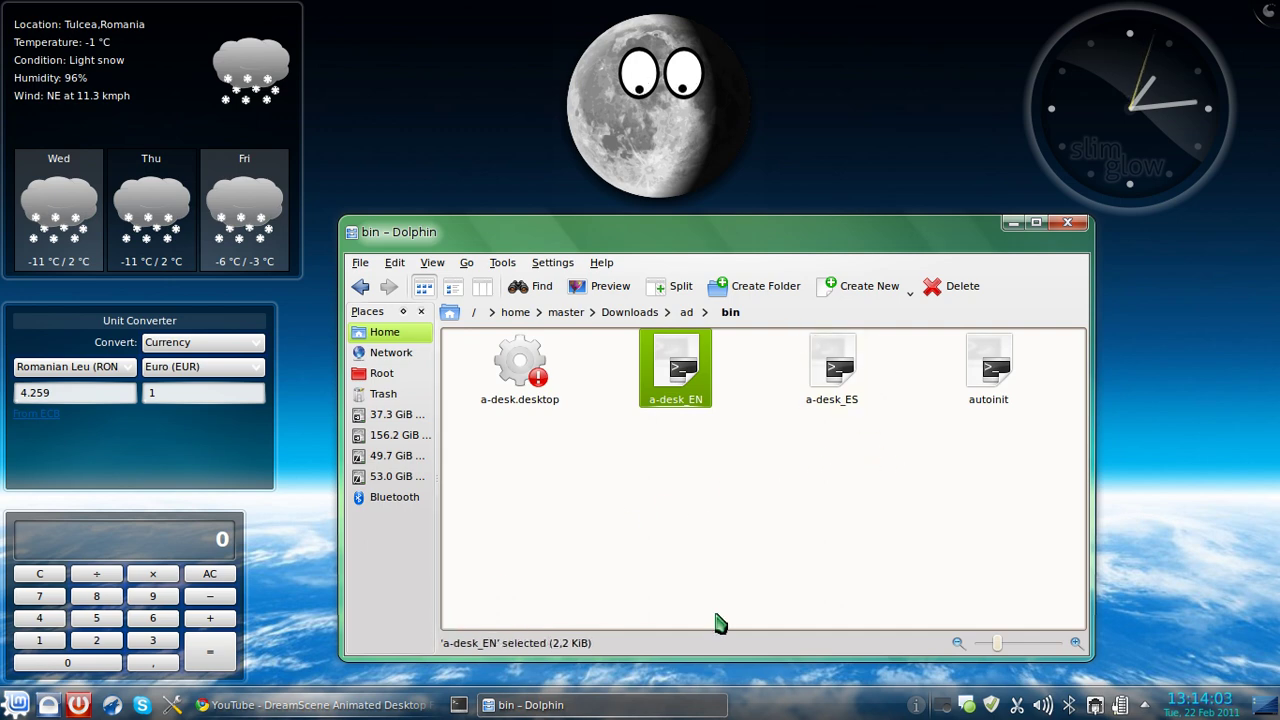
Step: Show Pidgin's buddy list, open a contact's chat and its emoticon picker, then close both
left_click(968, 706)
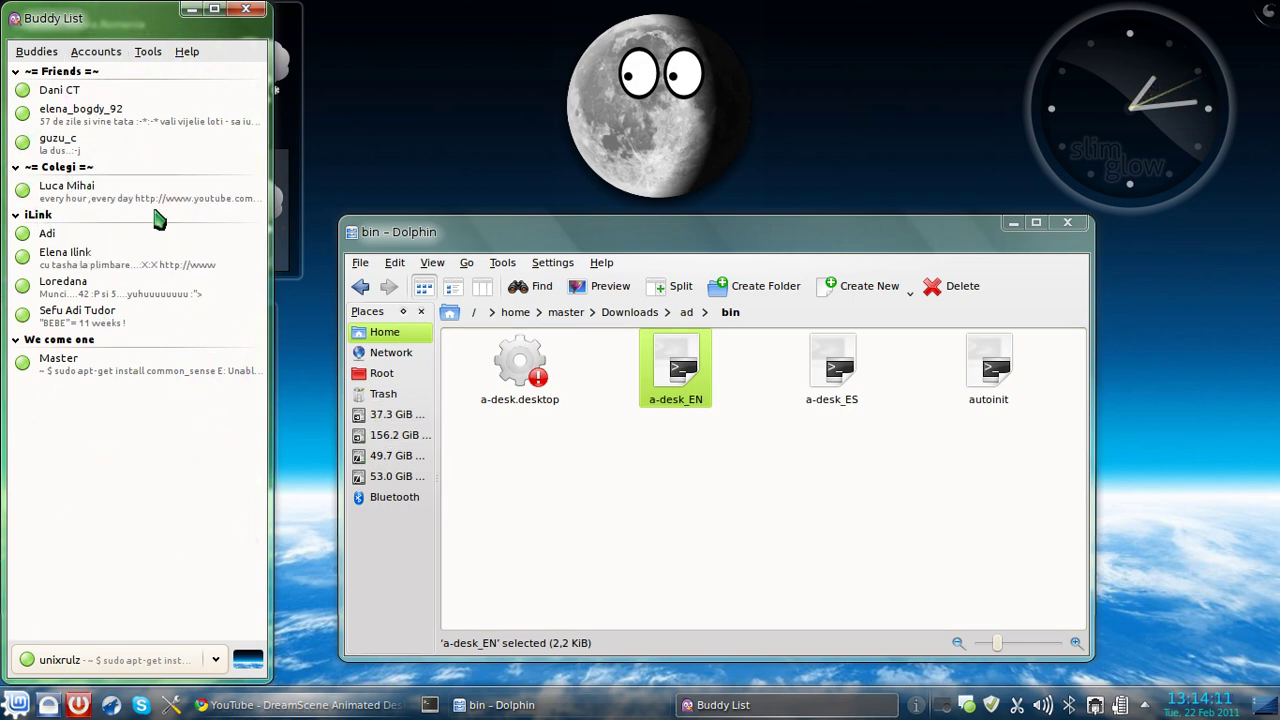
double_click(60, 233)
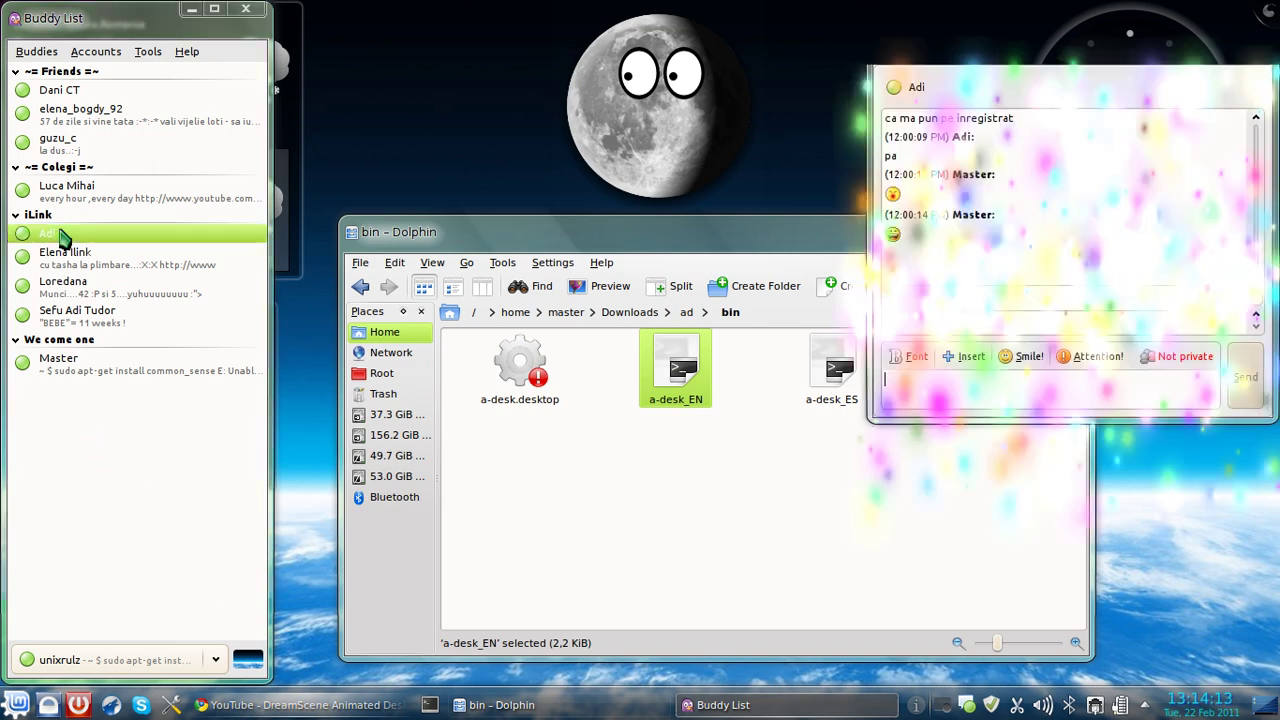
left_click_drag(1077, 8, 658, 173)
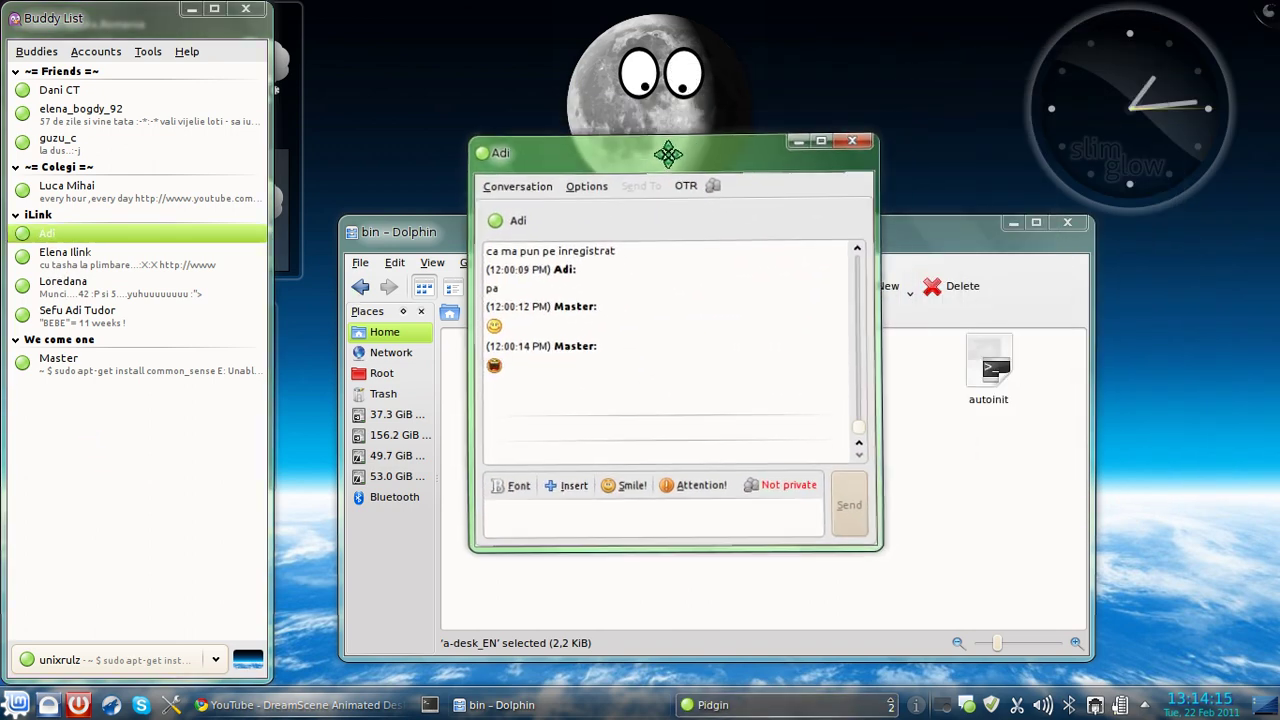
left_click(606, 521)
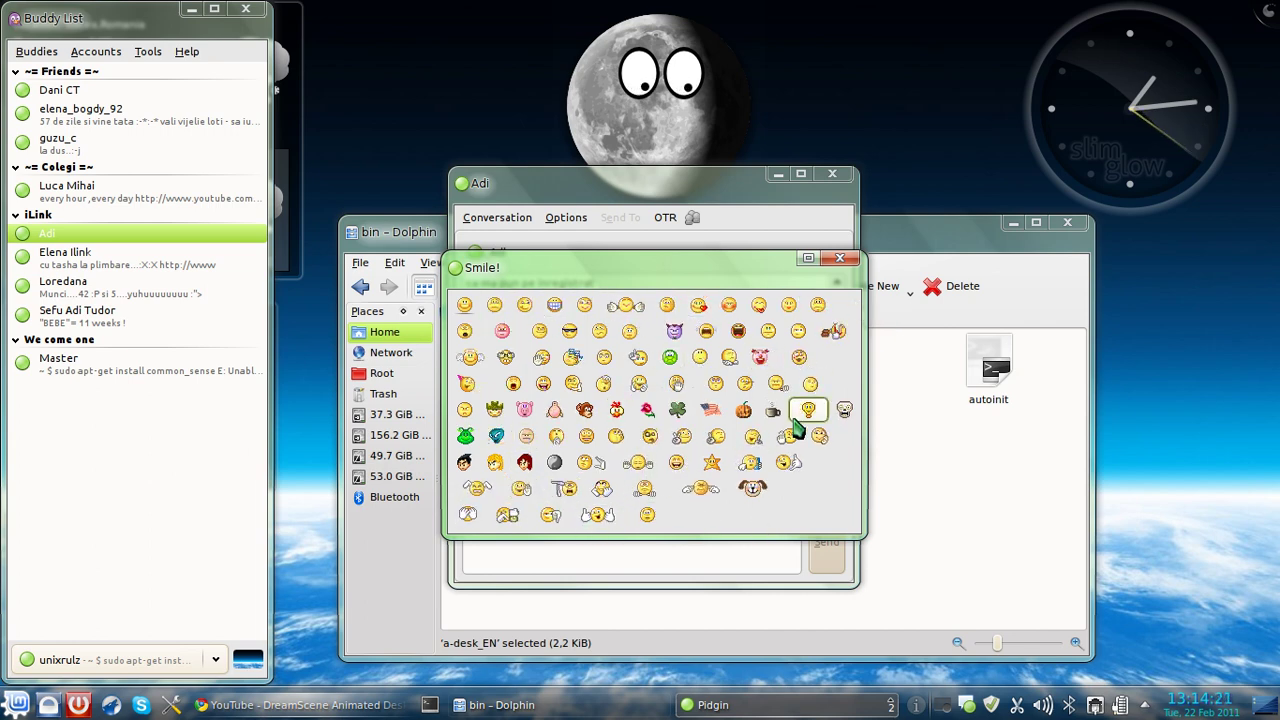
left_click(839, 258)
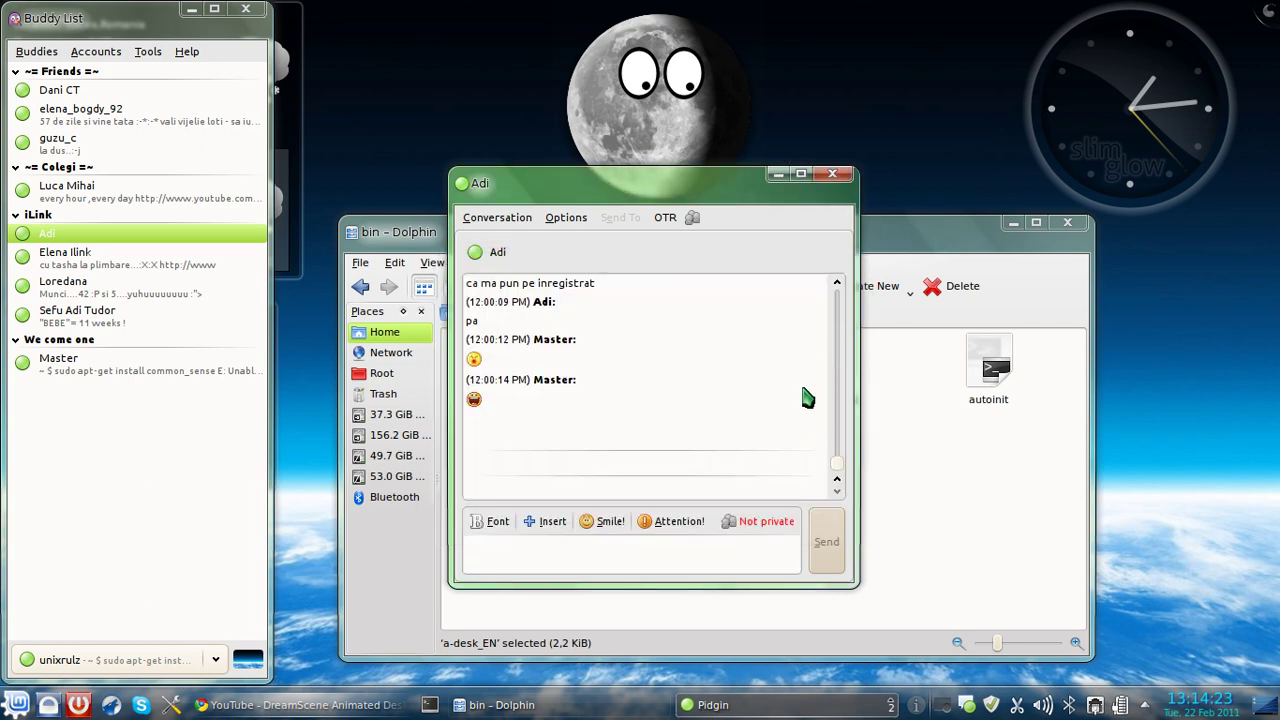
left_click(831, 173)
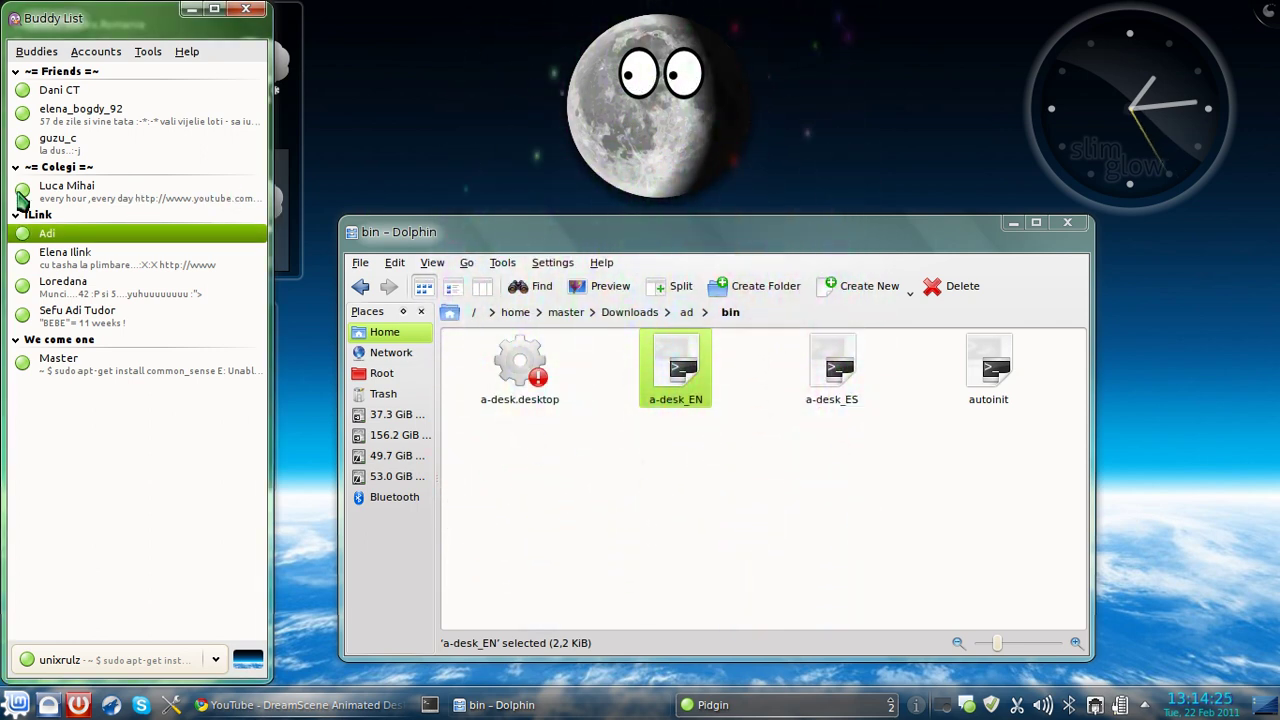
Step: View and close the contact's Get Info profile and buddy icons, then hide the buddy list
right_click(40, 238)
left_click(68, 242)
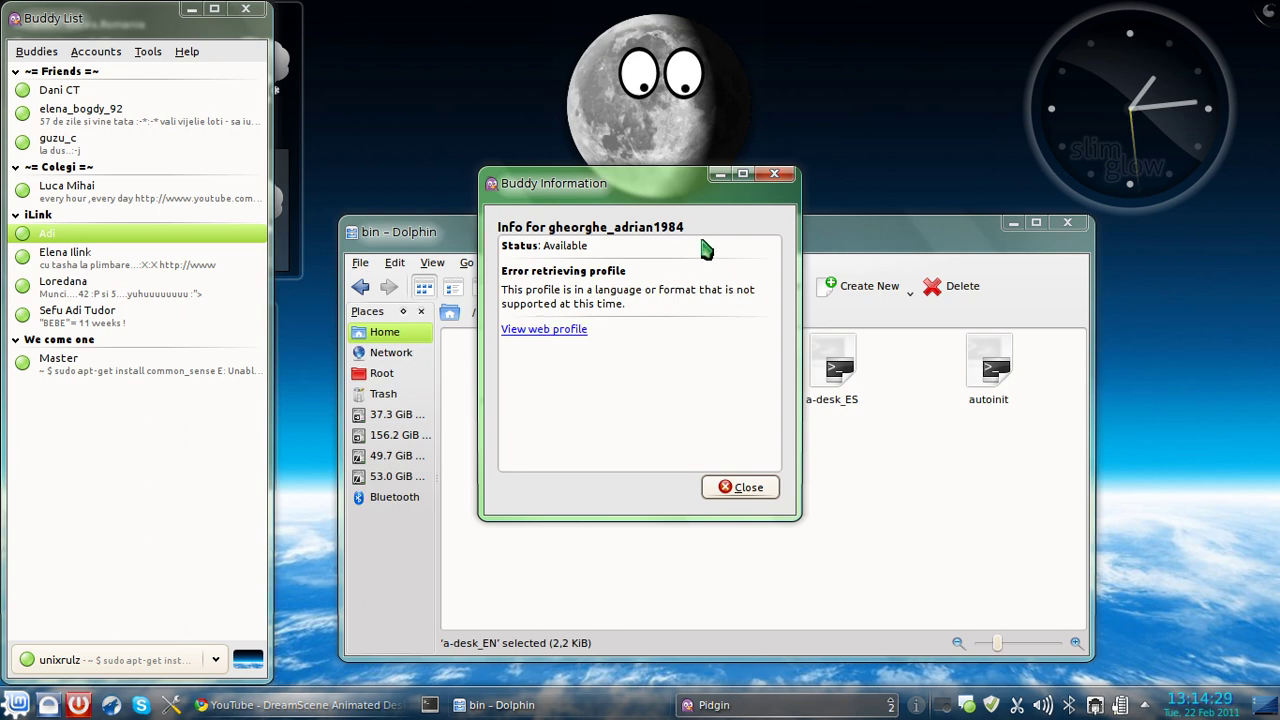
left_click(790, 178)
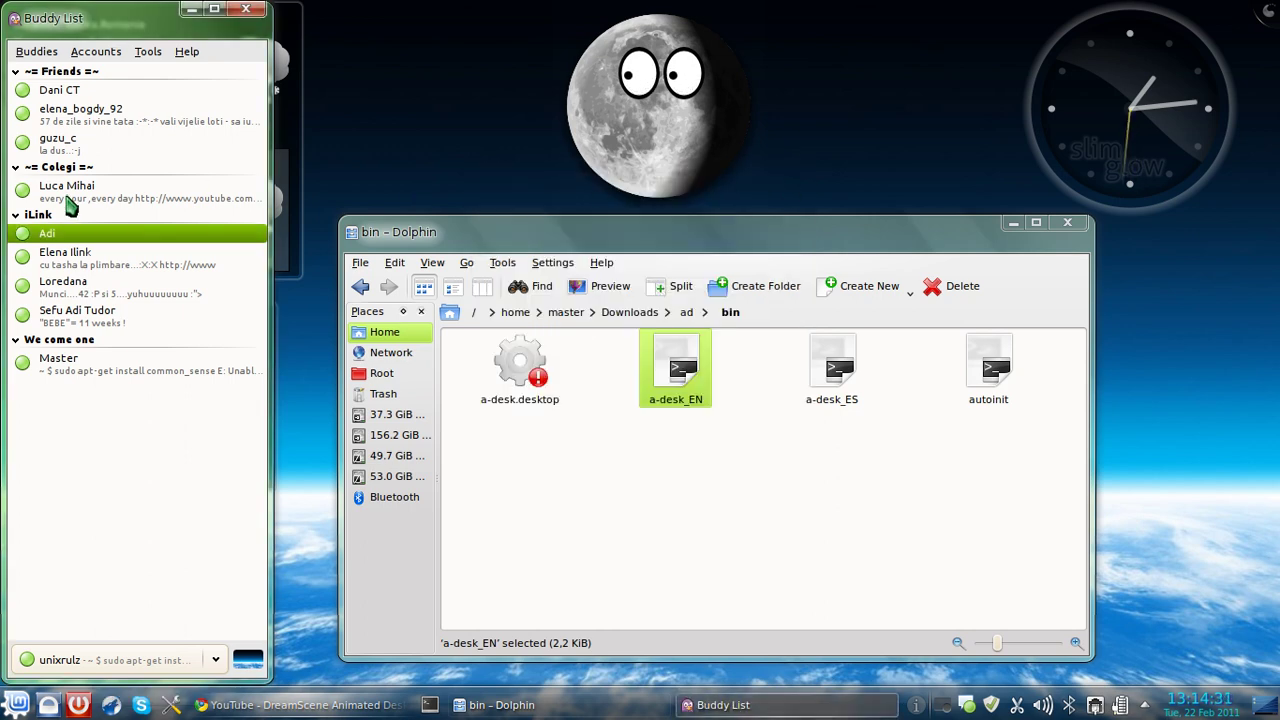
right_click(42, 245)
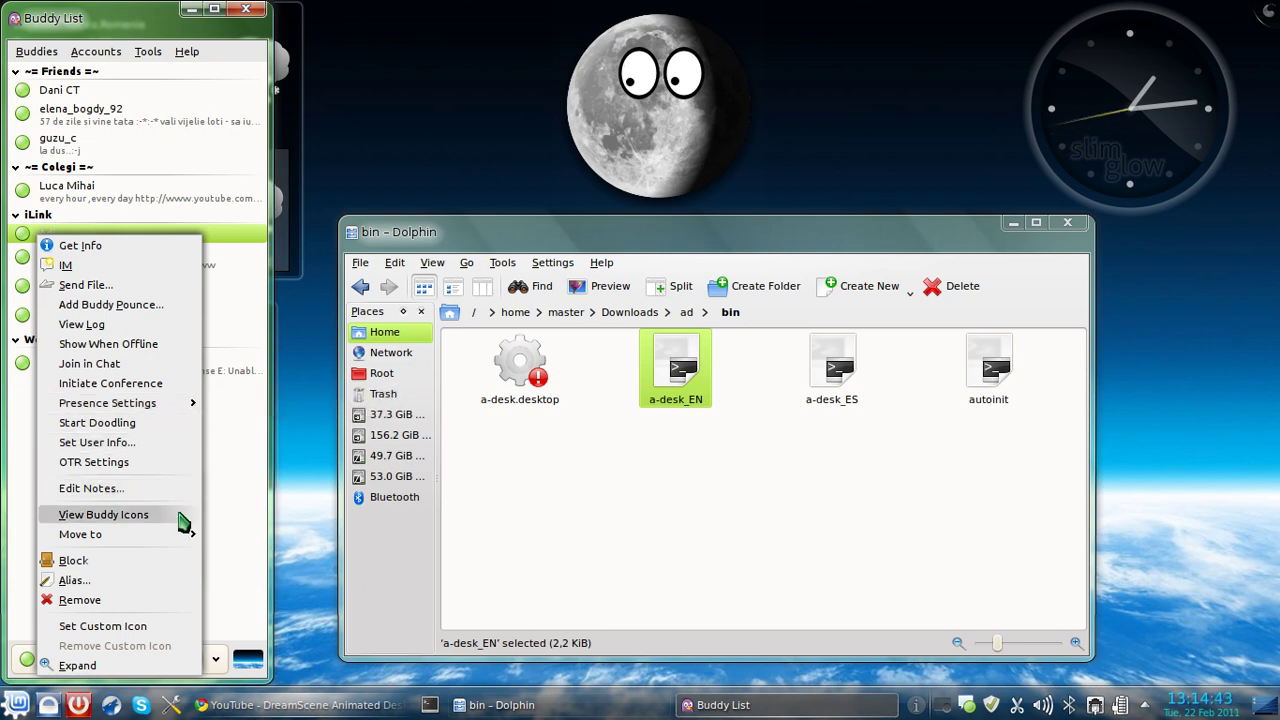
left_click(103, 514)
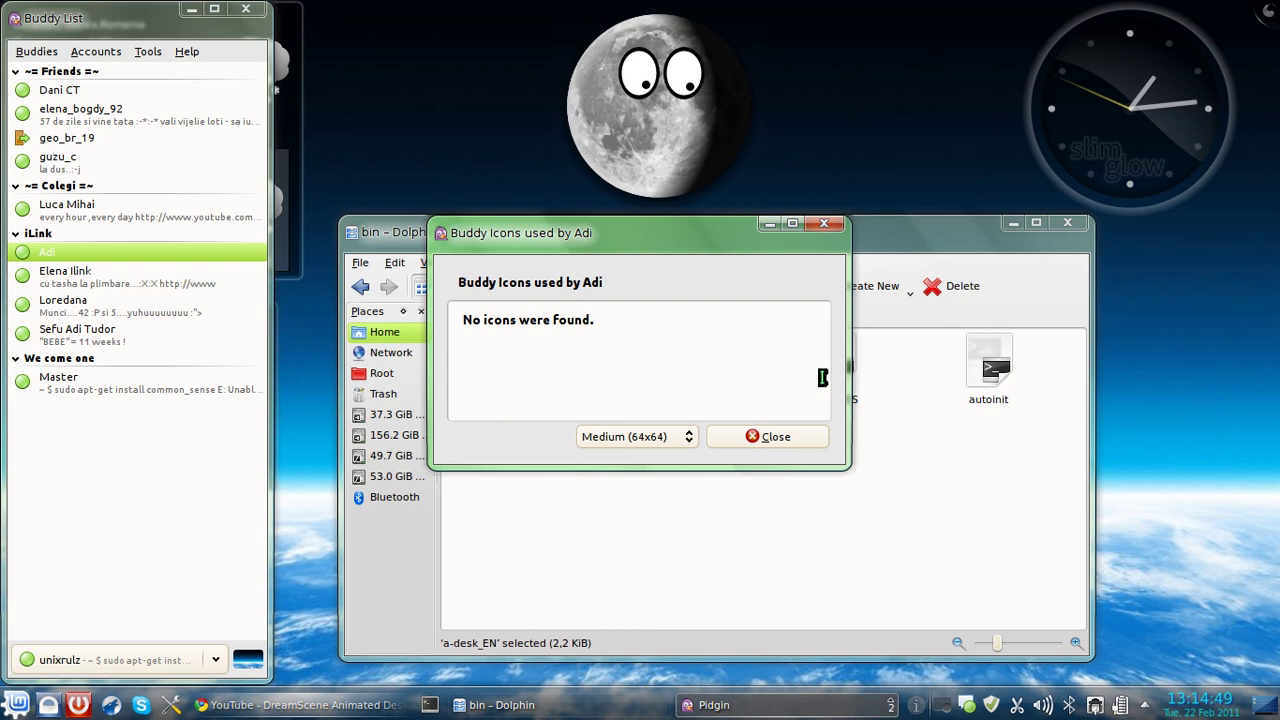
left_click(768, 436)
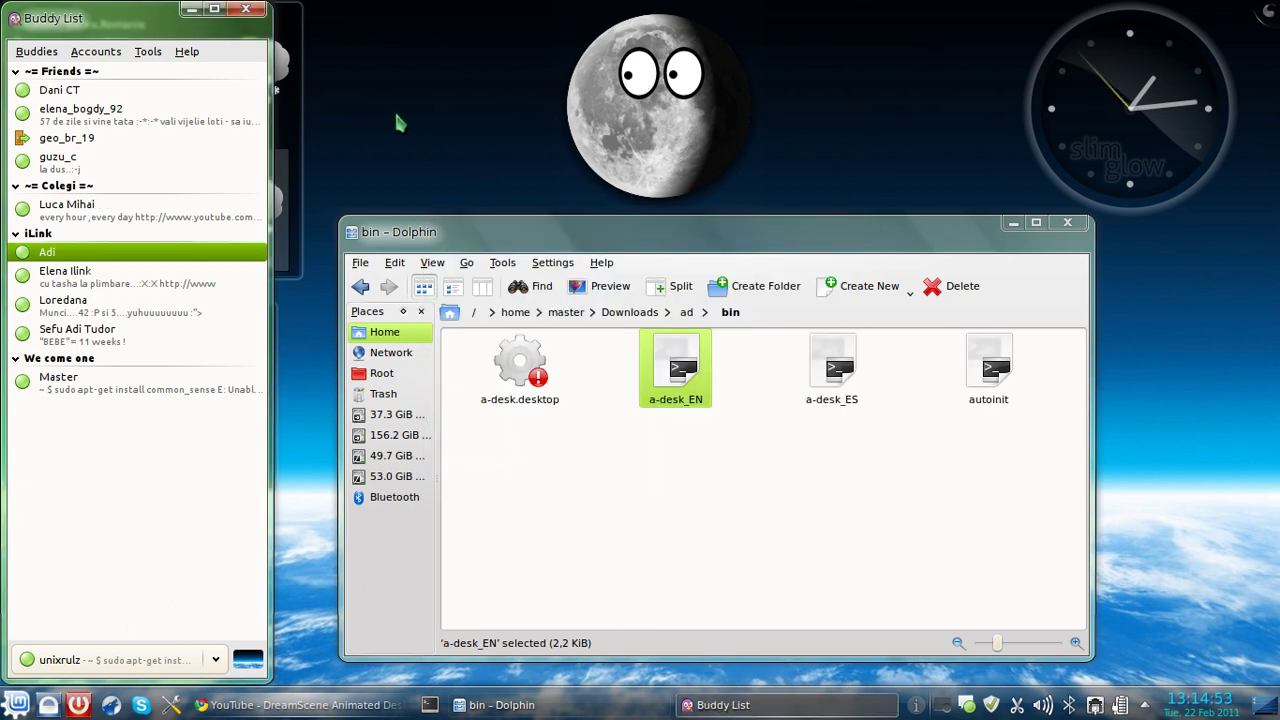
left_click(247, 12)
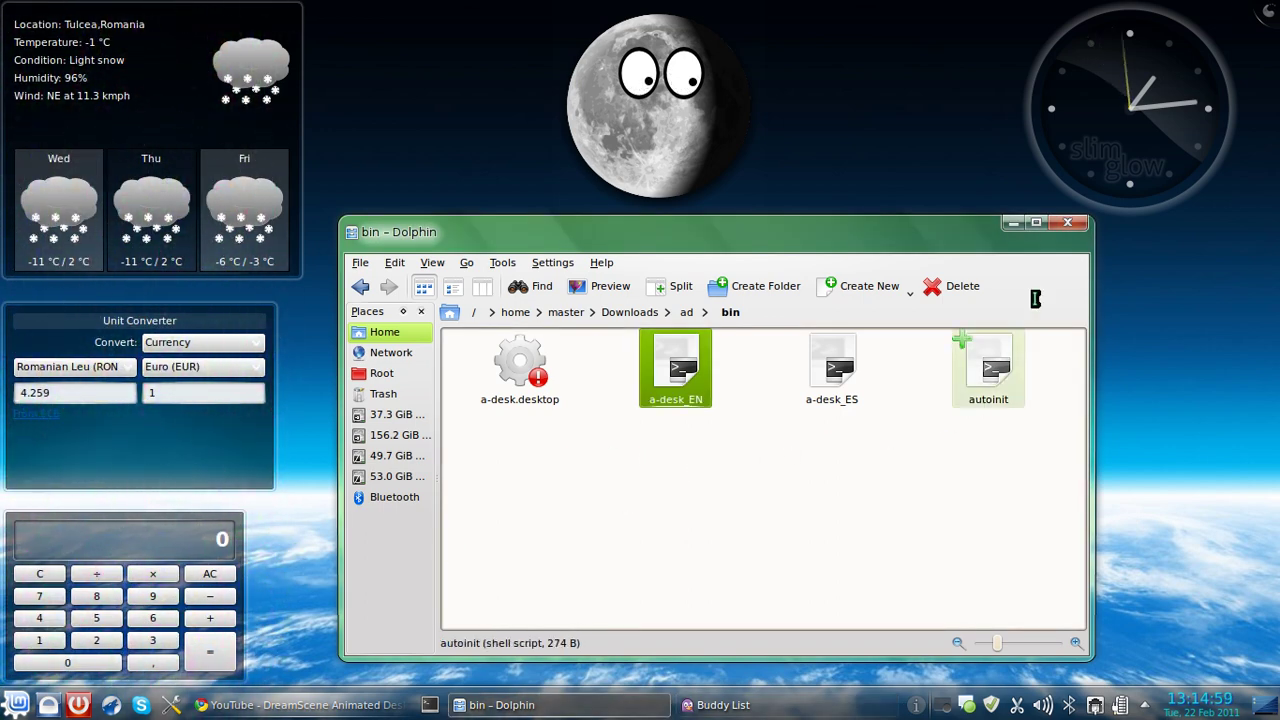
Step: Close Dolphin, bring the YouTube DreamScene video page forward, and minimize the chat window
left_click(986, 365)
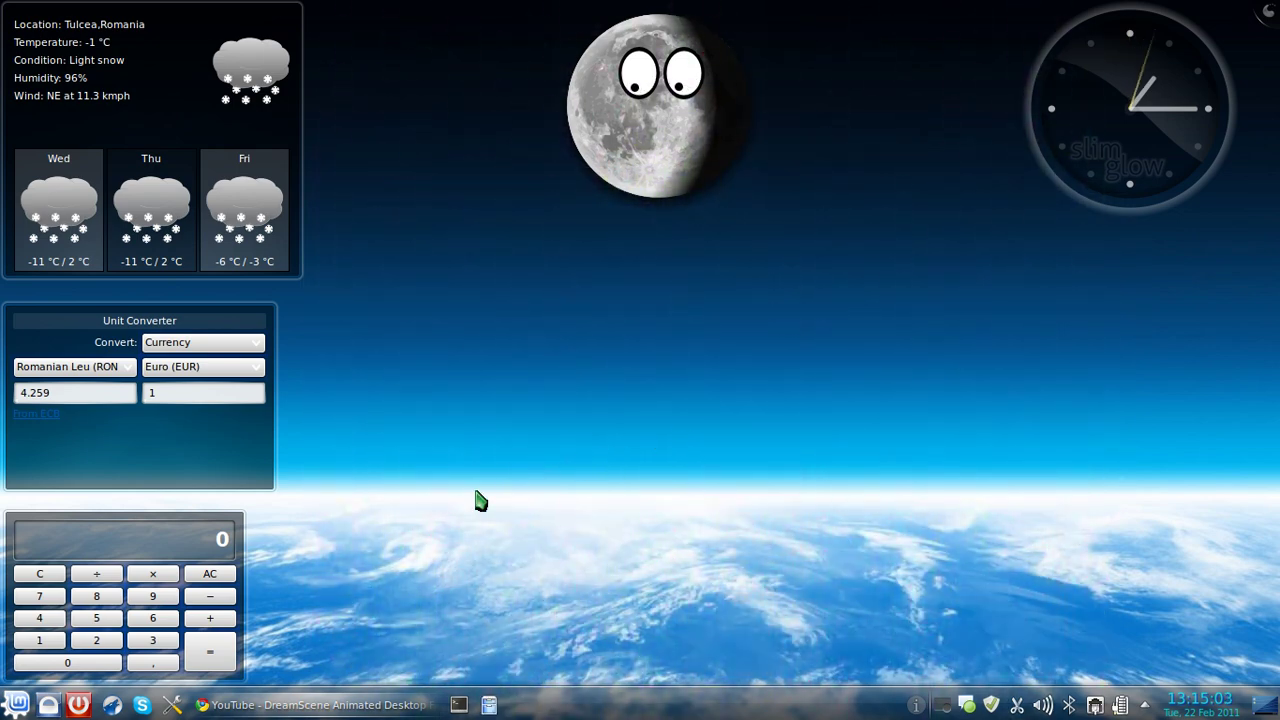
left_click(378, 705)
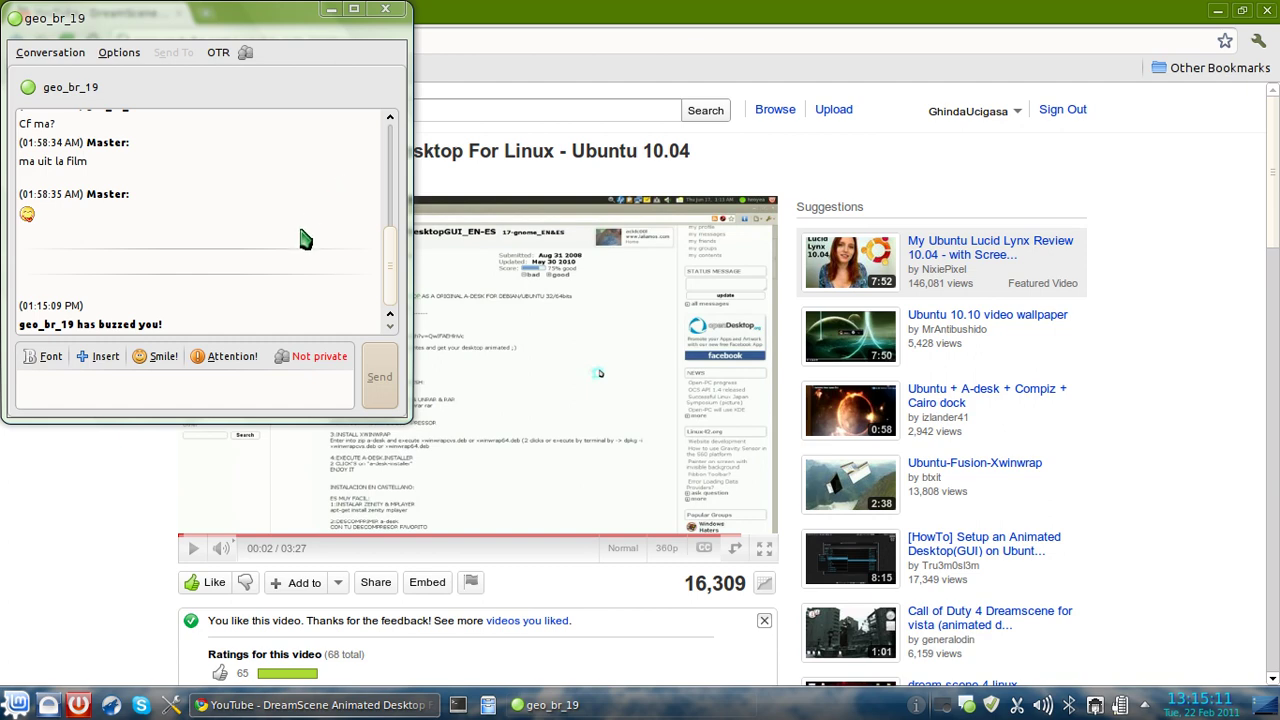
left_click(331, 10)
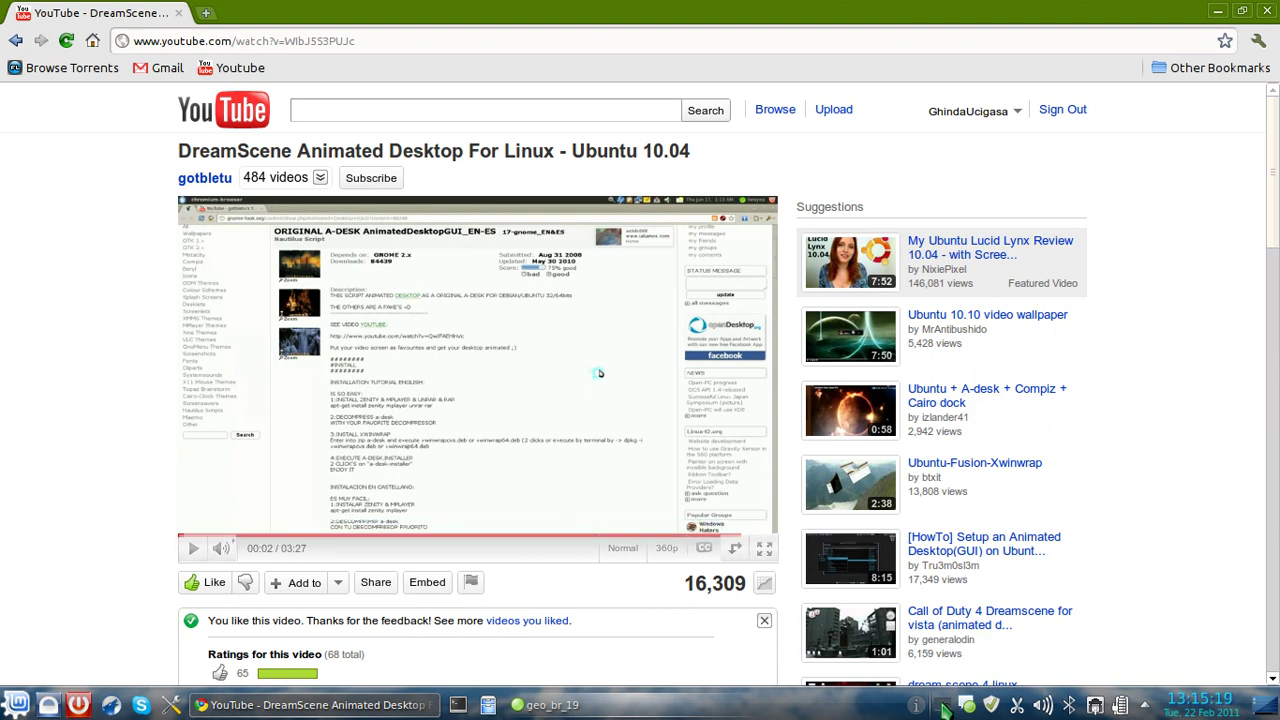
right_click(943, 706)
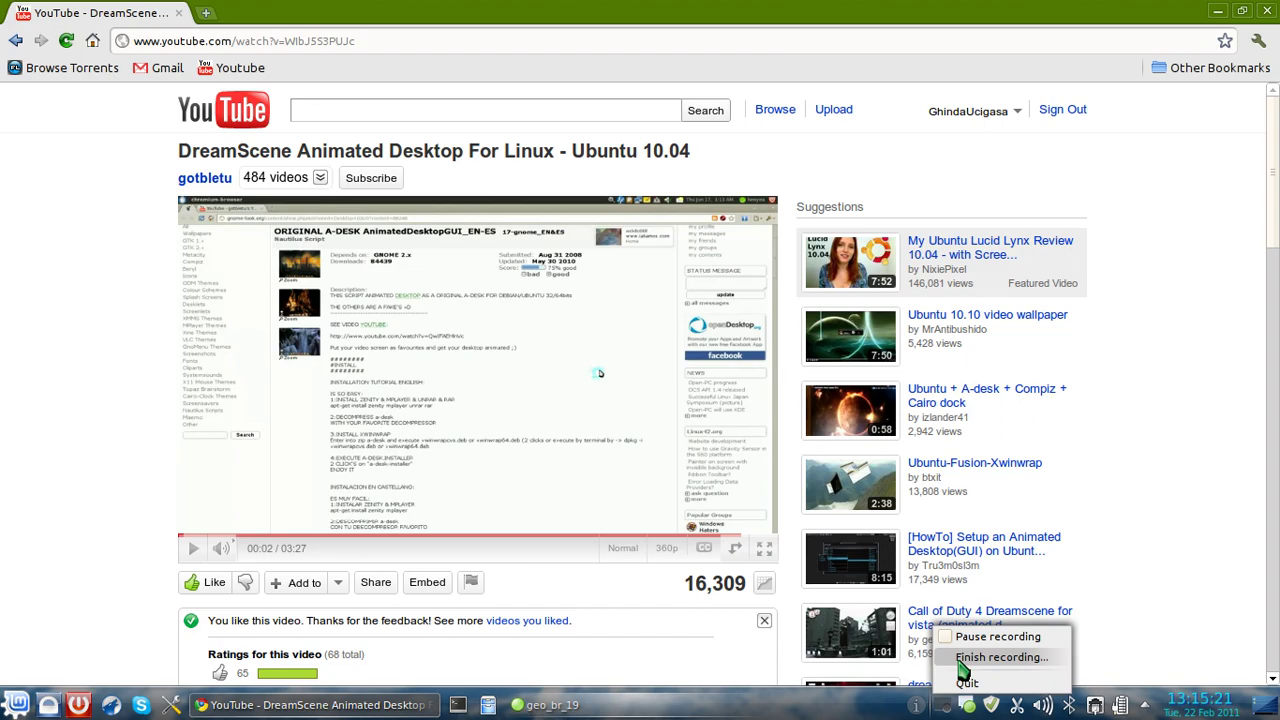